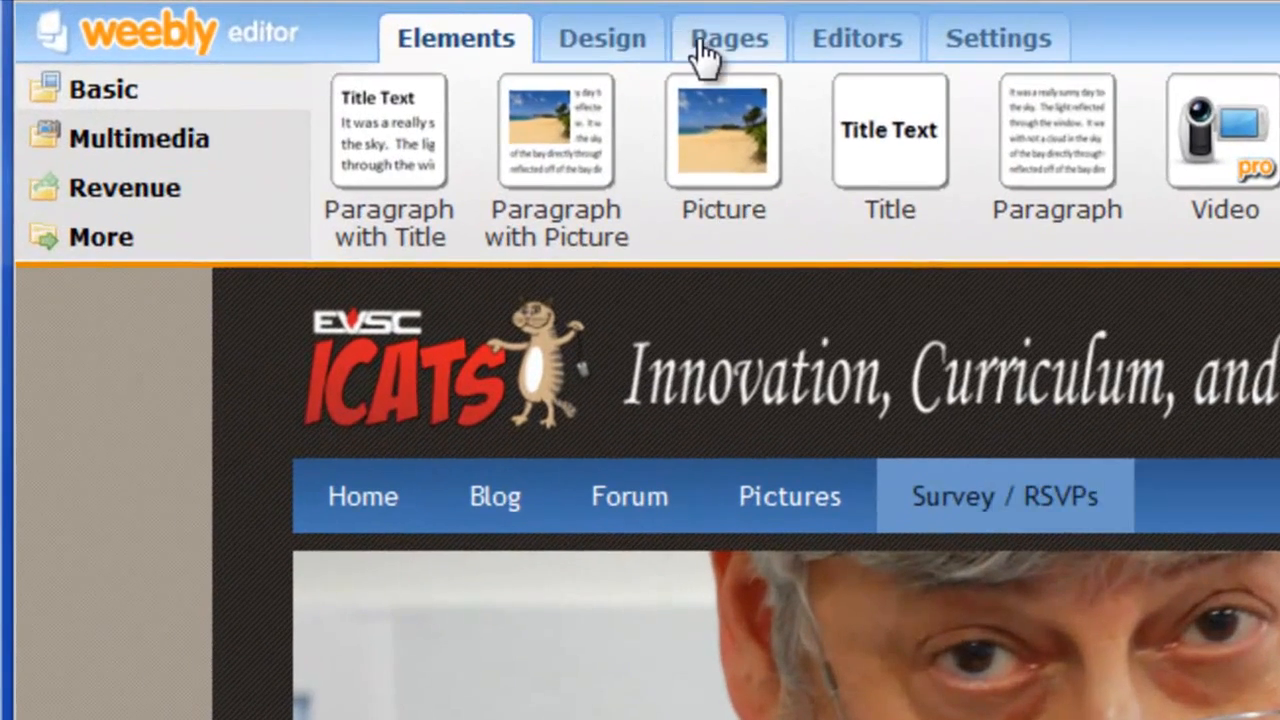
Add a new page named Location, with Location as its page title in advanced settings.
left_click(410, 21)
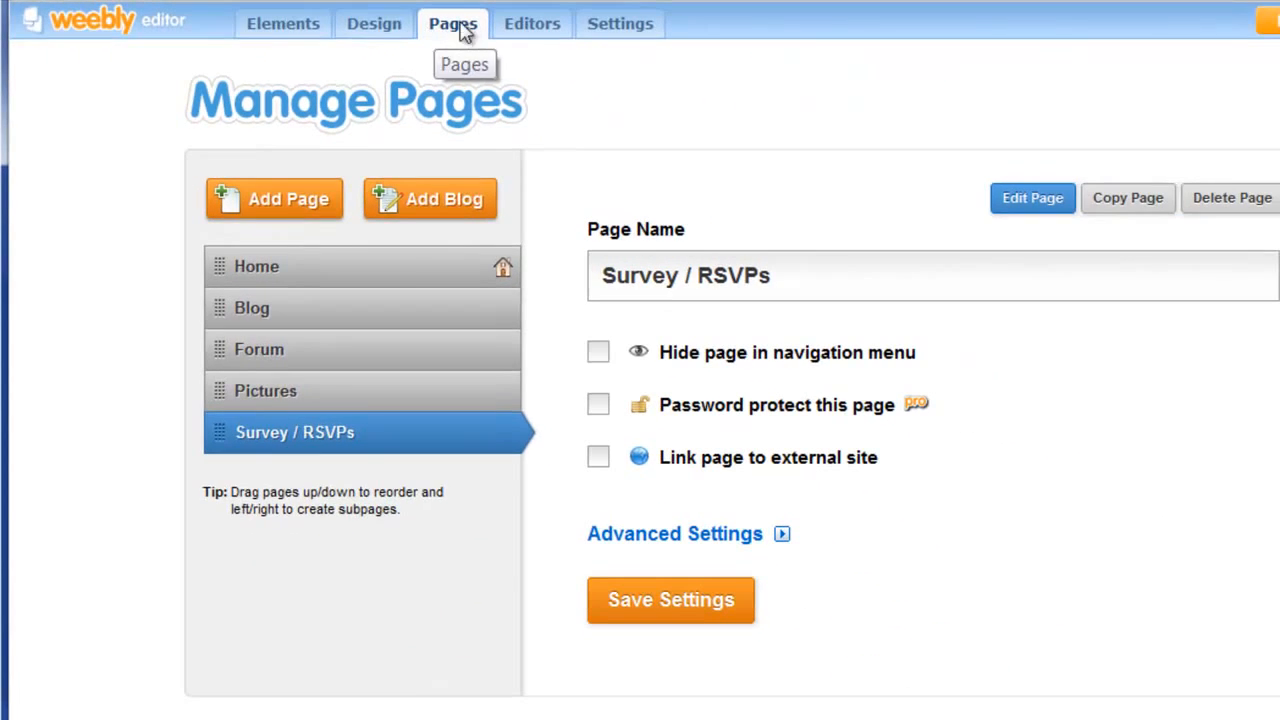
left_click(238, 197)
left_click_drag(705, 276, 446, 260)
type("Location")
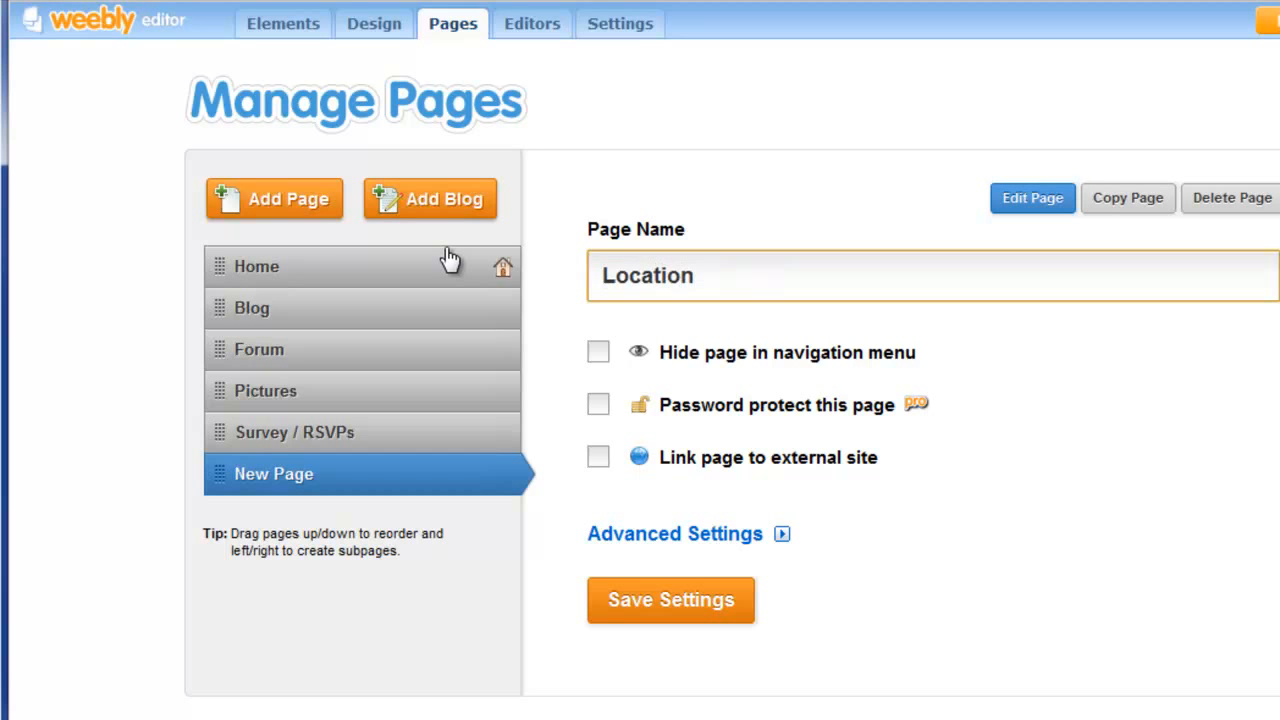
left_click(734, 534)
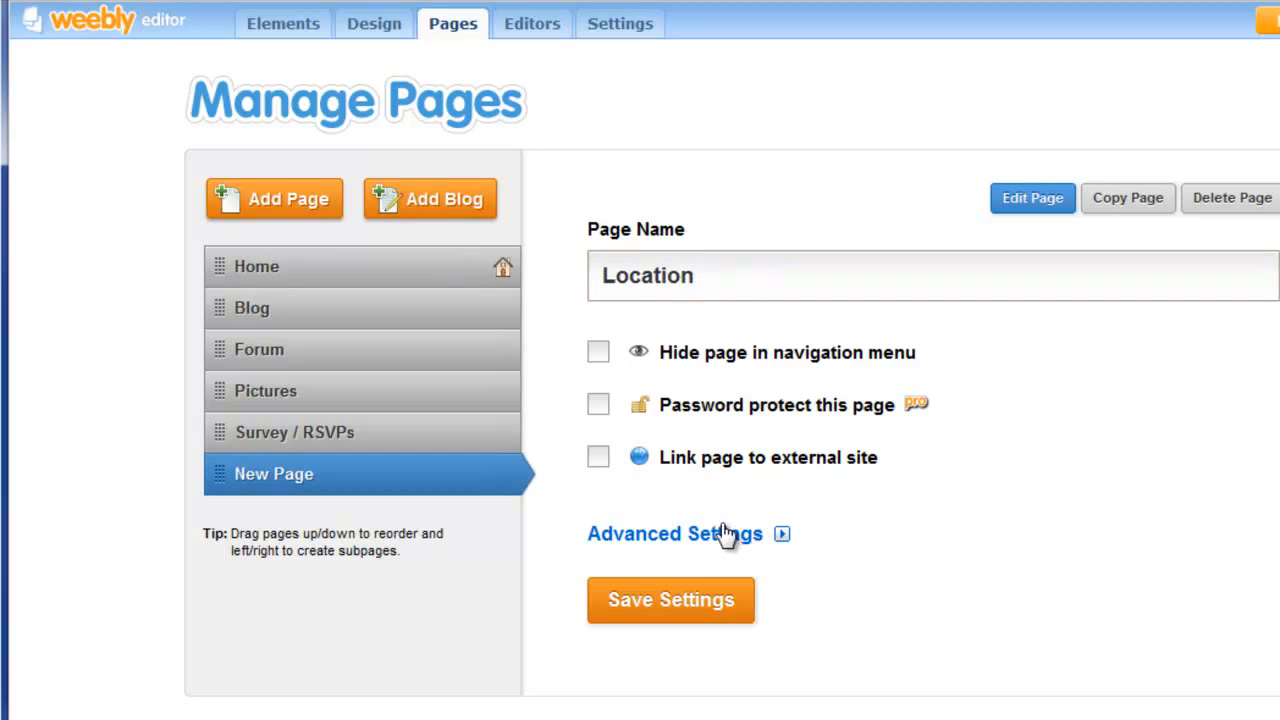
left_click(598, 170)
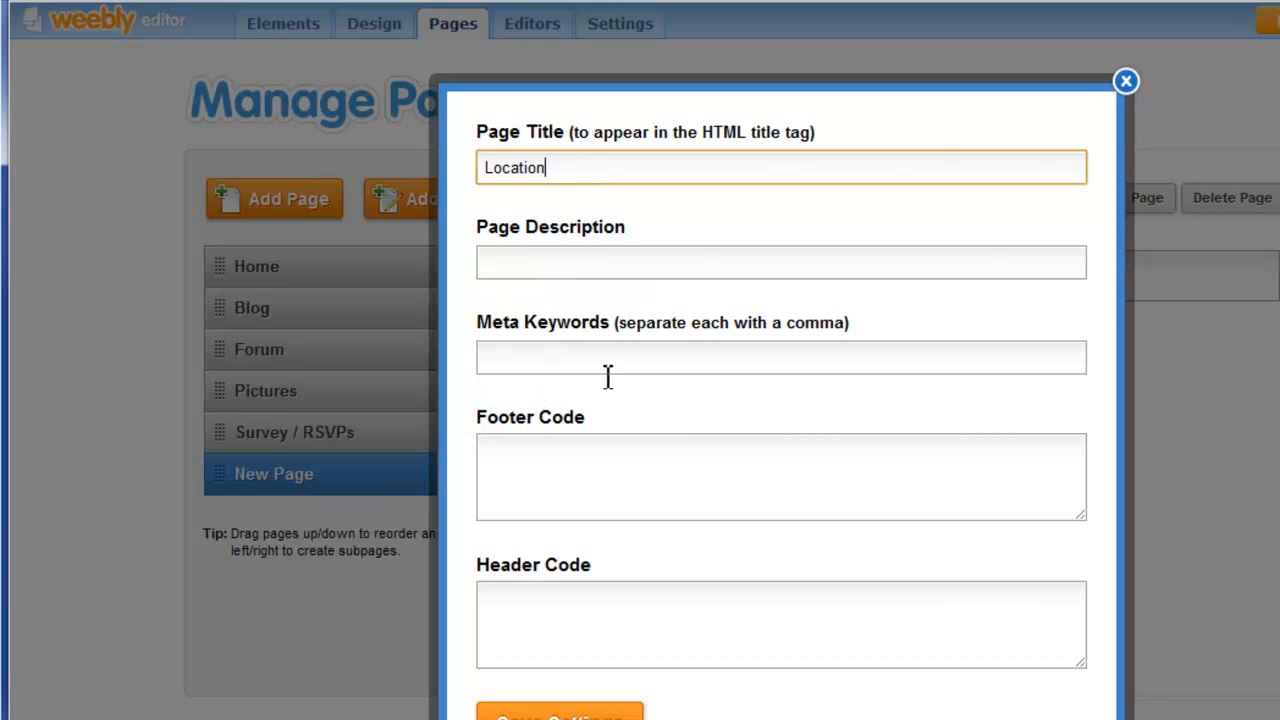
left_click(563, 717)
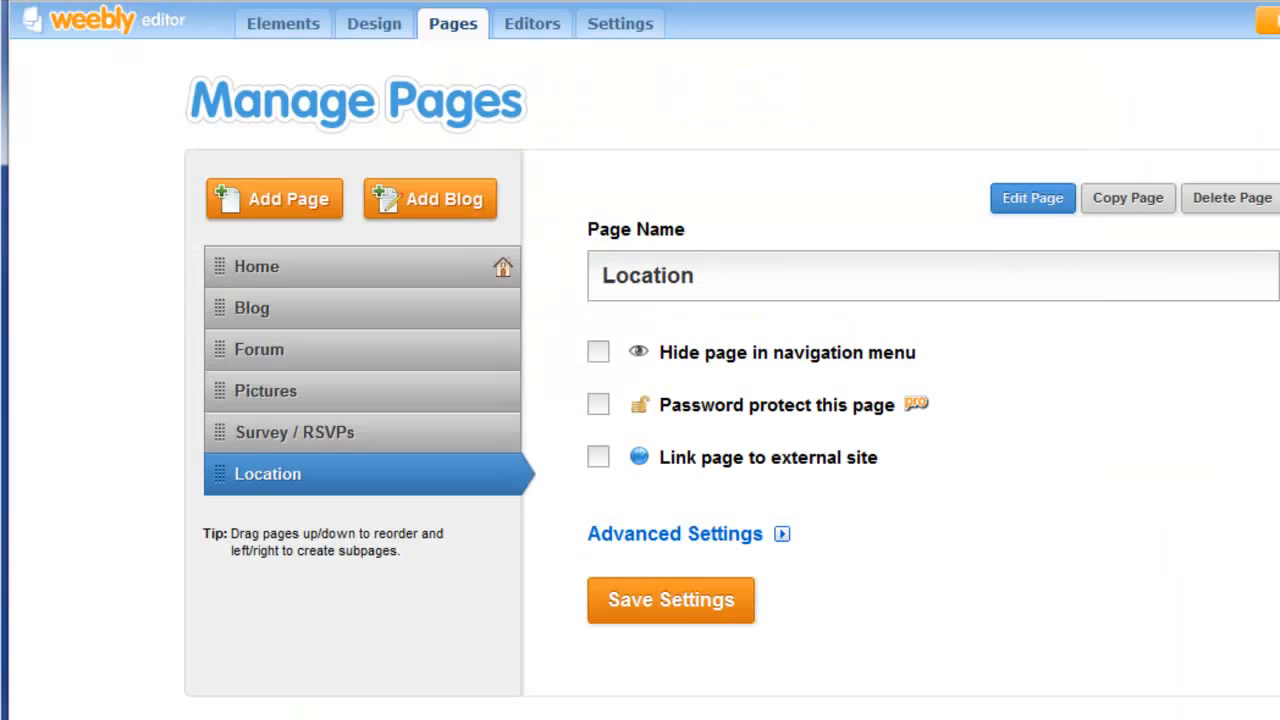
left_click(655, 600)
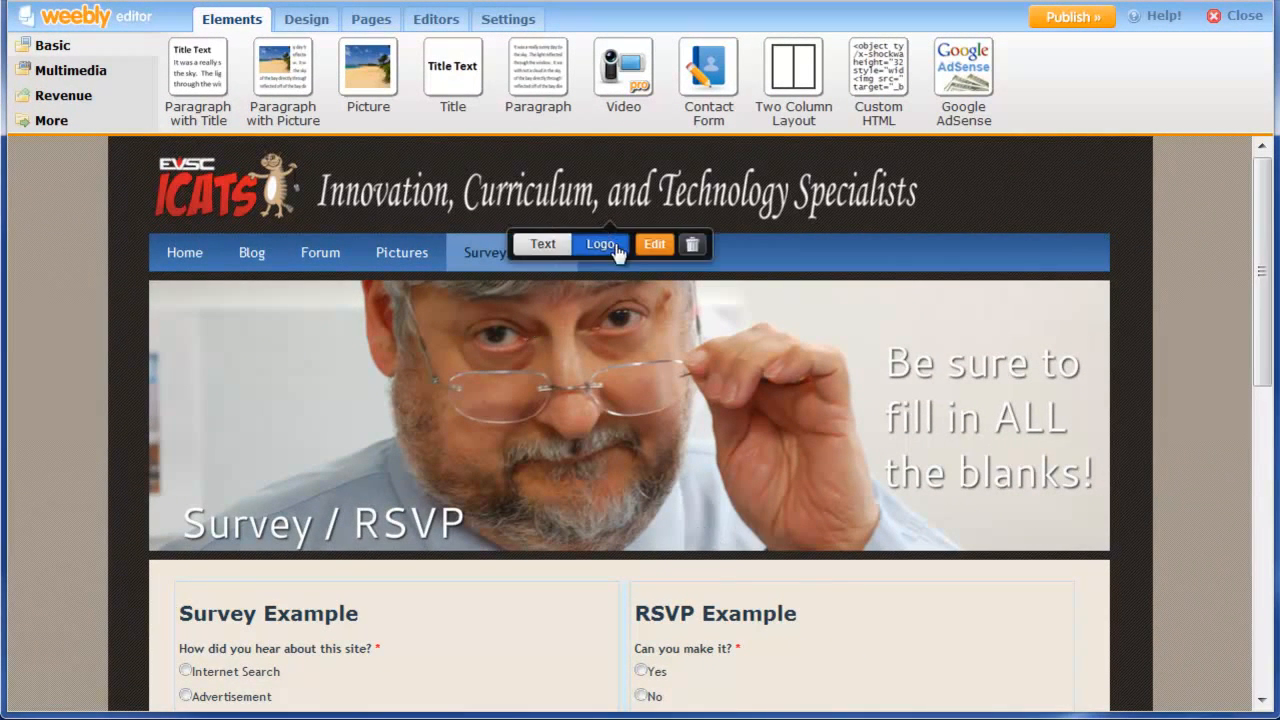
On the Location page, replace the header image with the uploaded location01 building photo, shifted upward.
left_click(628, 262)
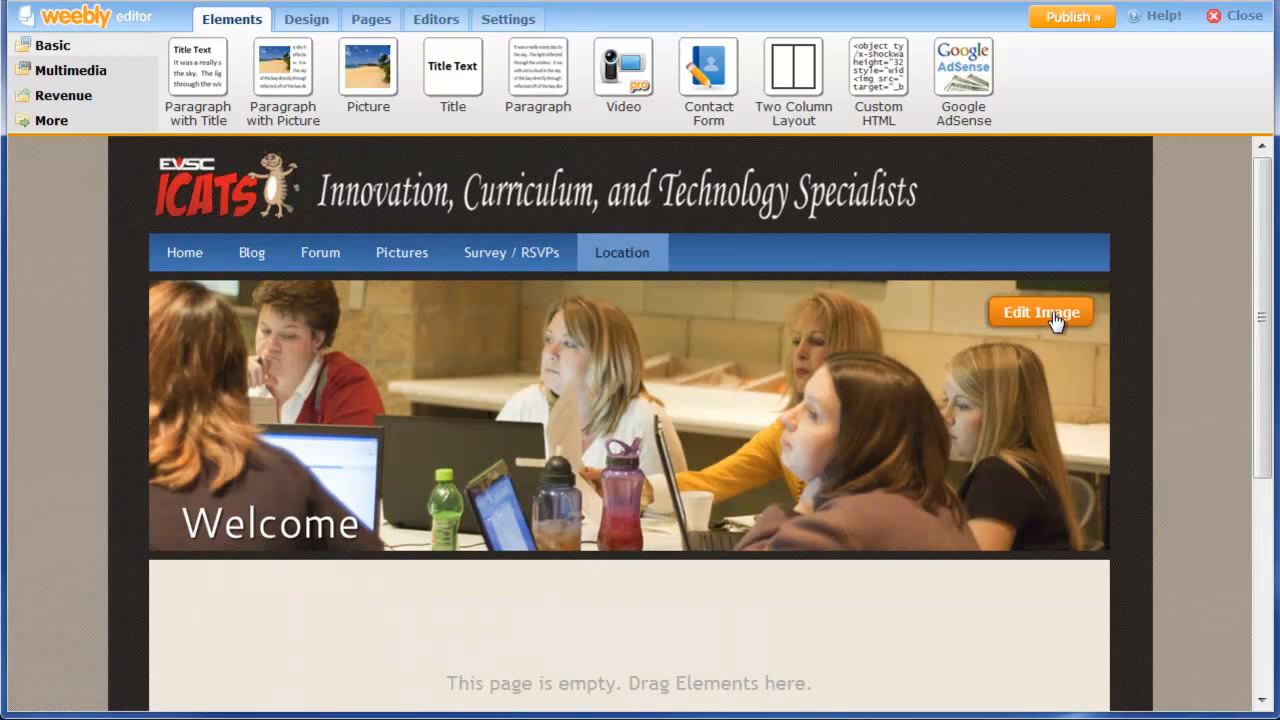
left_click(1048, 313)
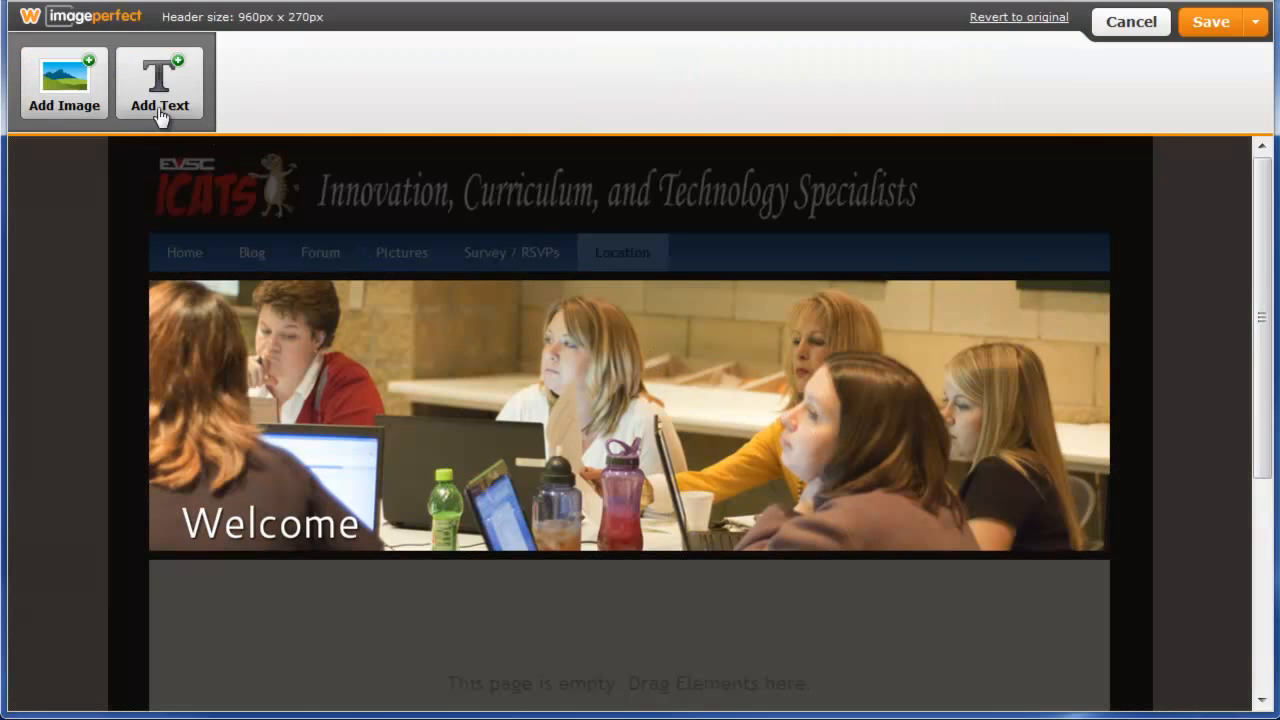
left_click(72, 82)
left_click(545, 288)
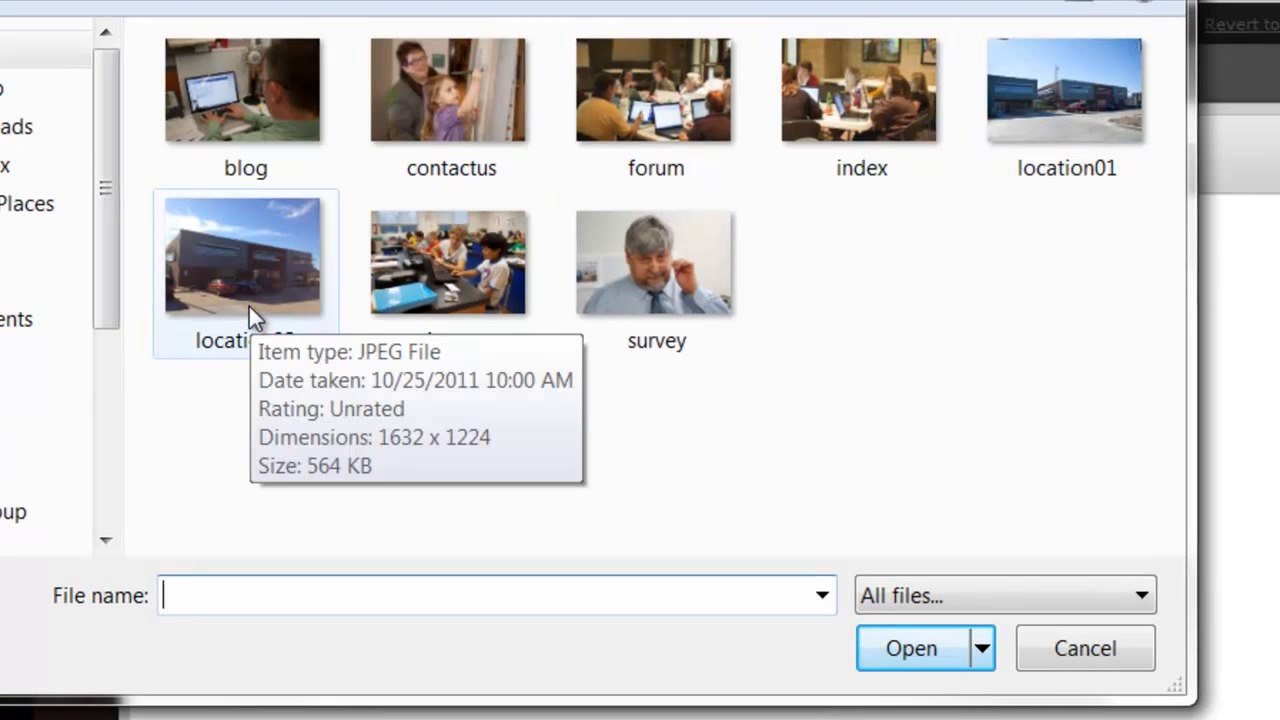
left_click(1077, 105)
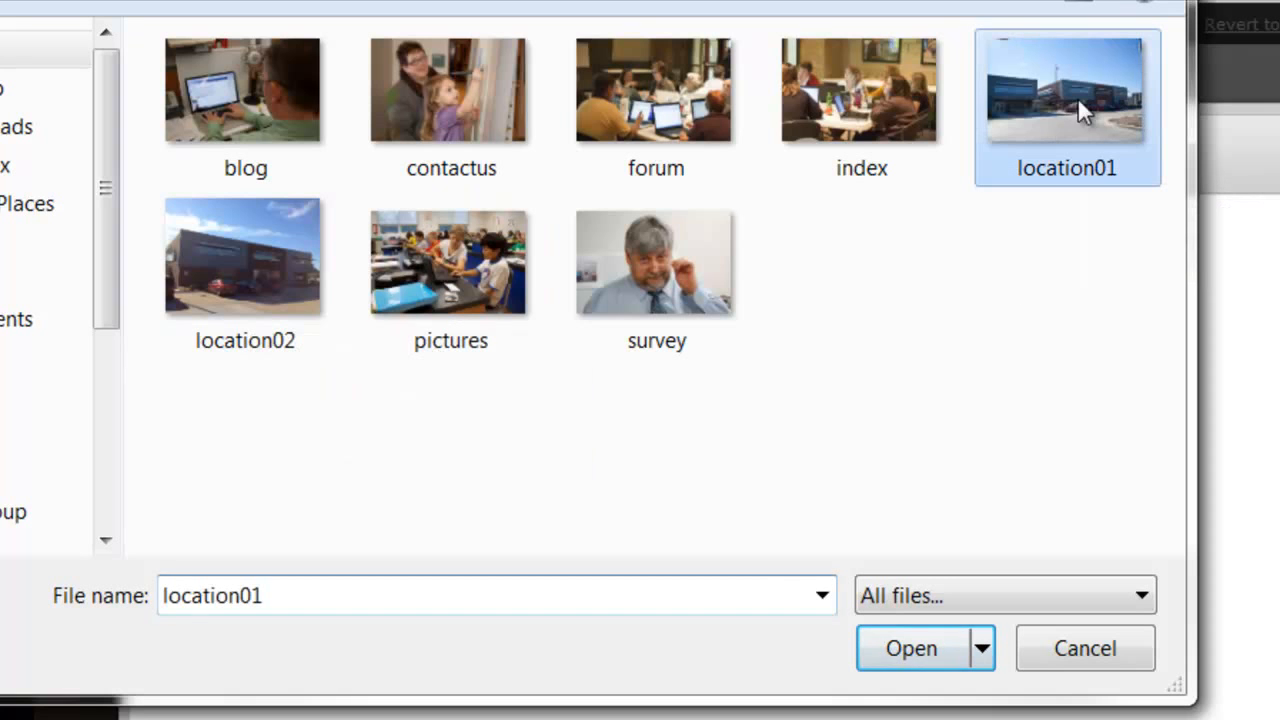
left_click(919, 653)
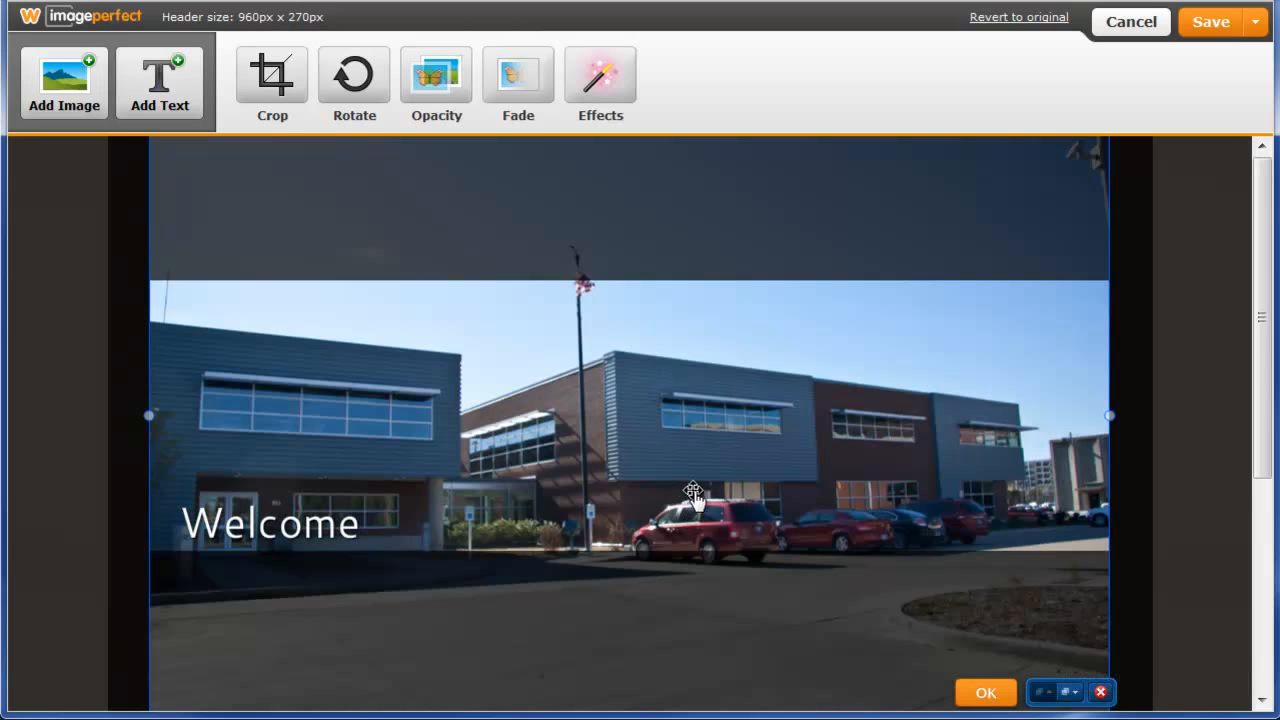
scroll(697, 500, "down", 3)
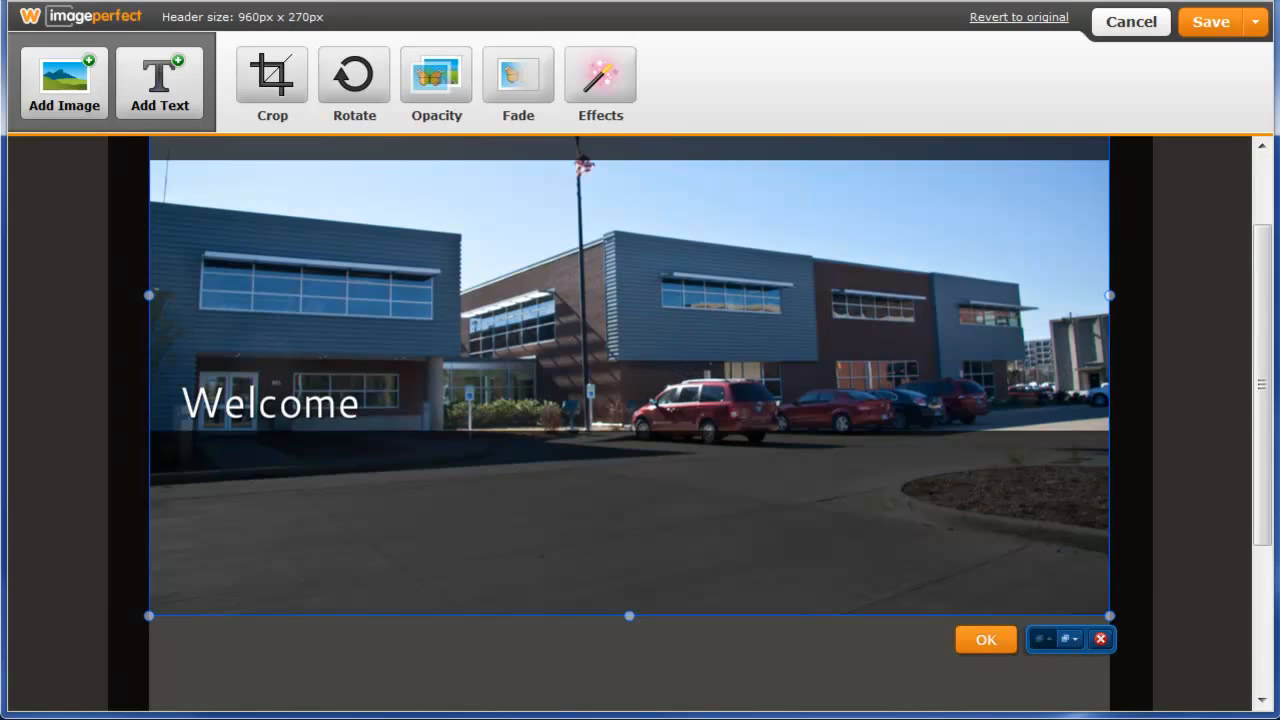
left_click_drag(793, 368, 789, 330)
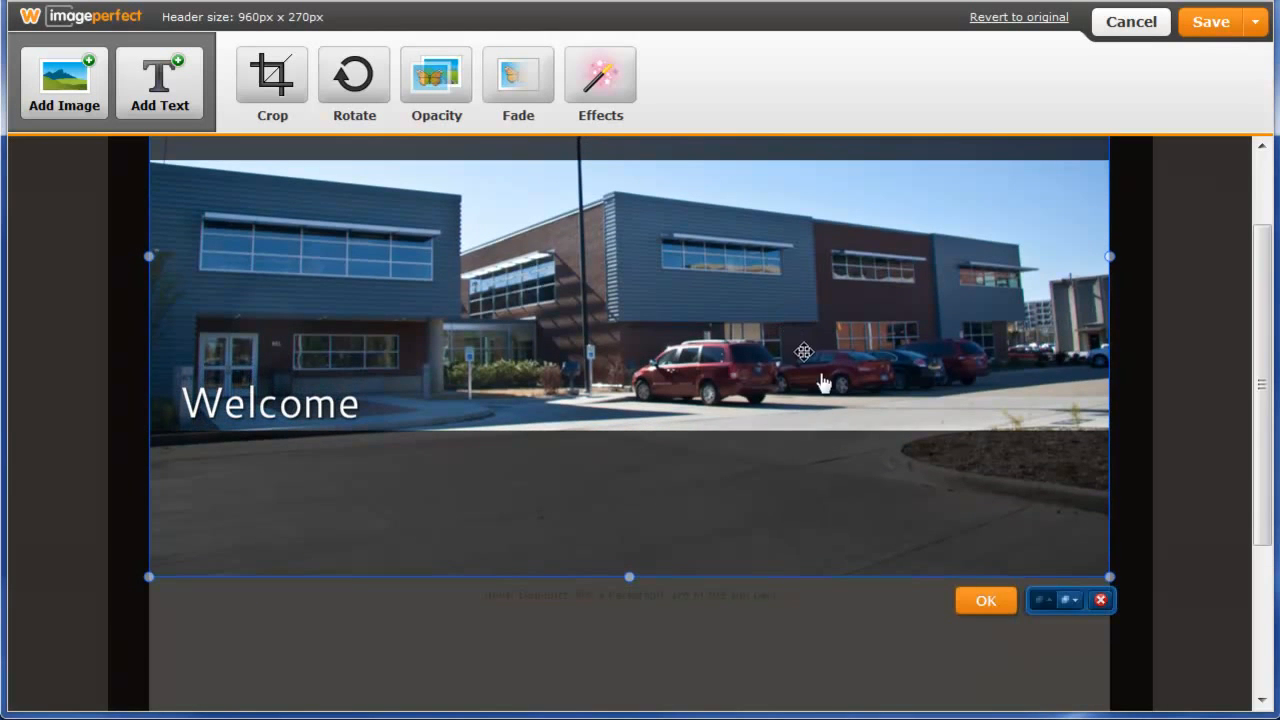
Confirm the photo placement and change the Welcome header caption to Location.
left_click(988, 602)
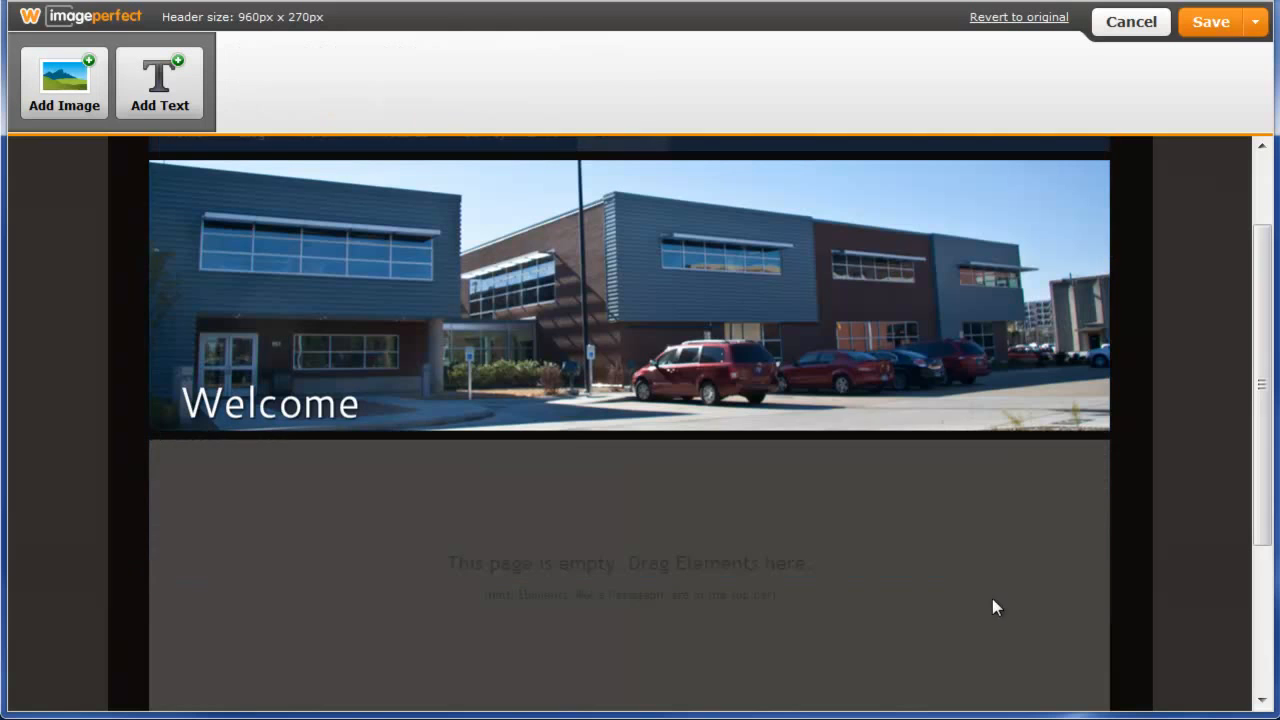
left_click(266, 414)
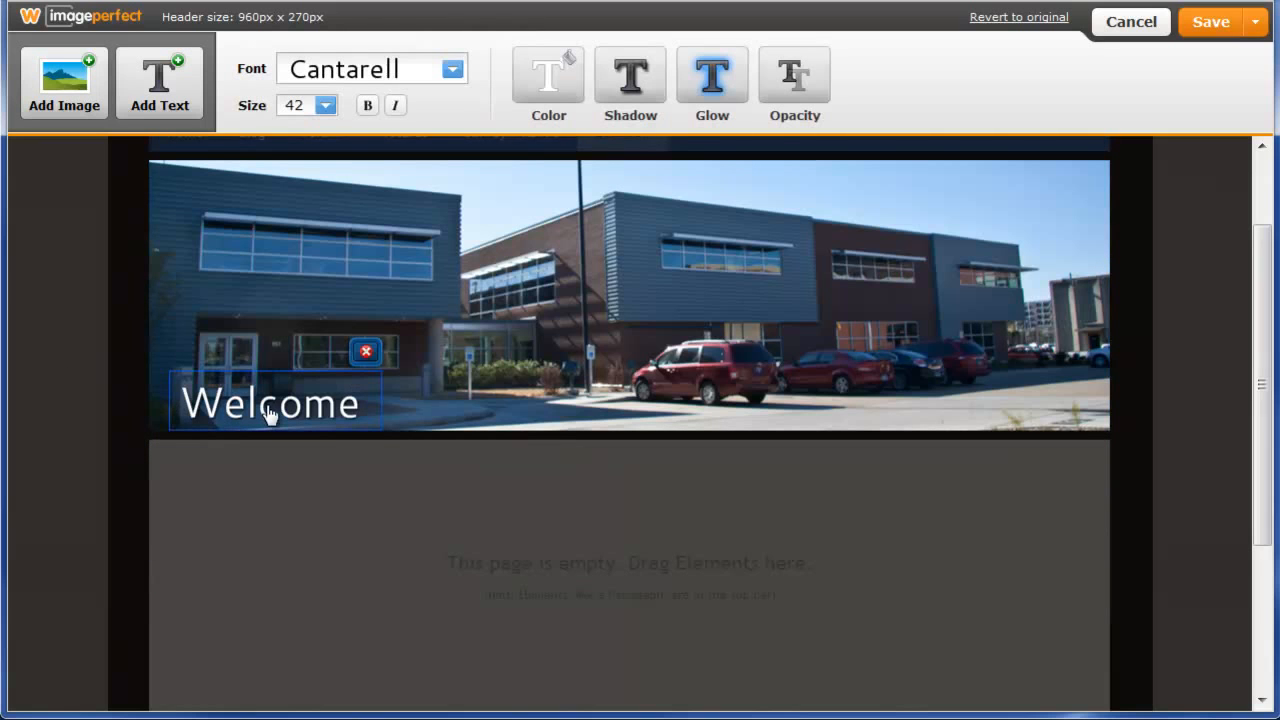
left_click(330, 402)
type("Location")
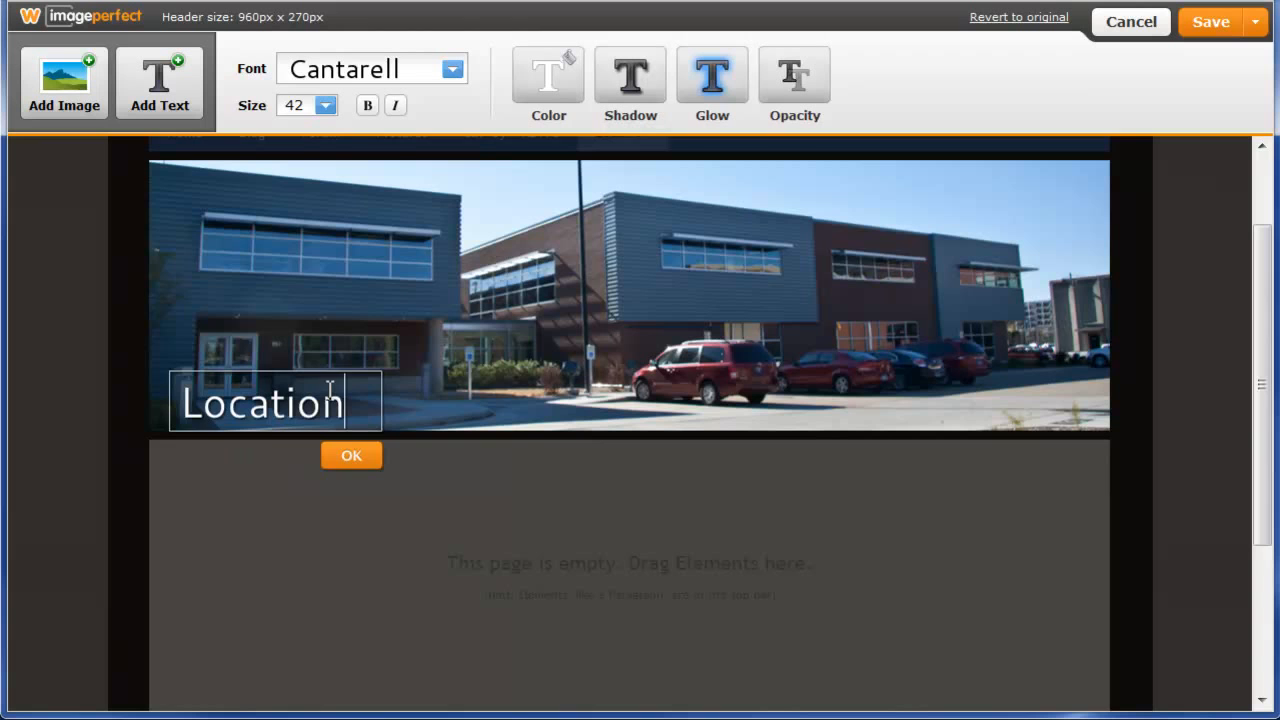
left_click(357, 458)
Add a second header text reading 'EVSC Technology and Innovation Center' at the banner's top right.
left_click(177, 94)
left_click_drag(470, 270, 848, 195)
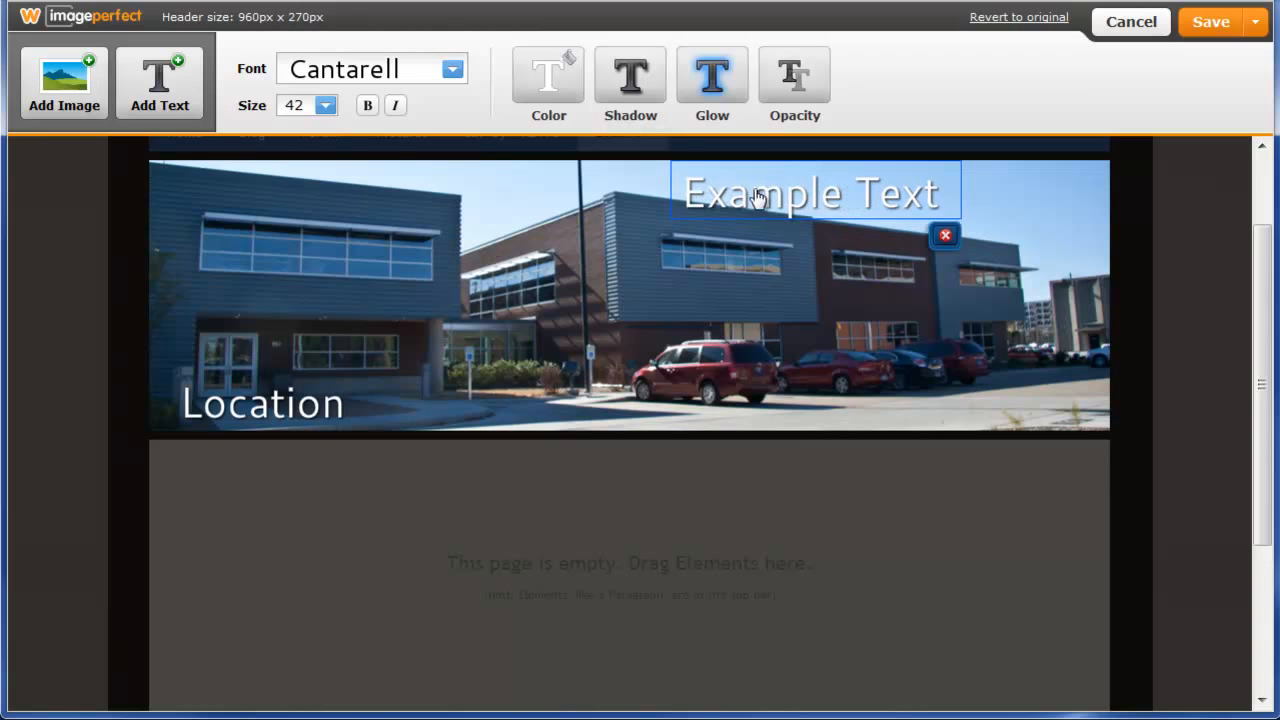
left_click(325, 106)
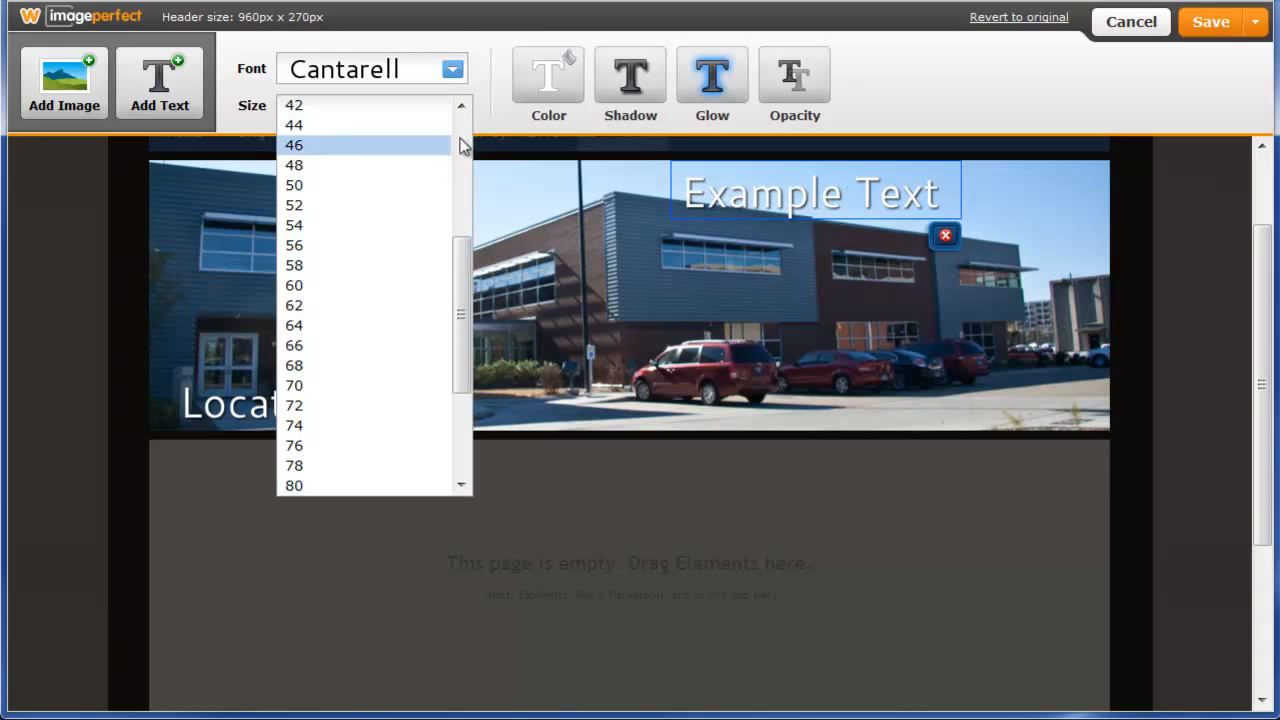
scroll(458, 143, "up", 5)
left_click(336, 266)
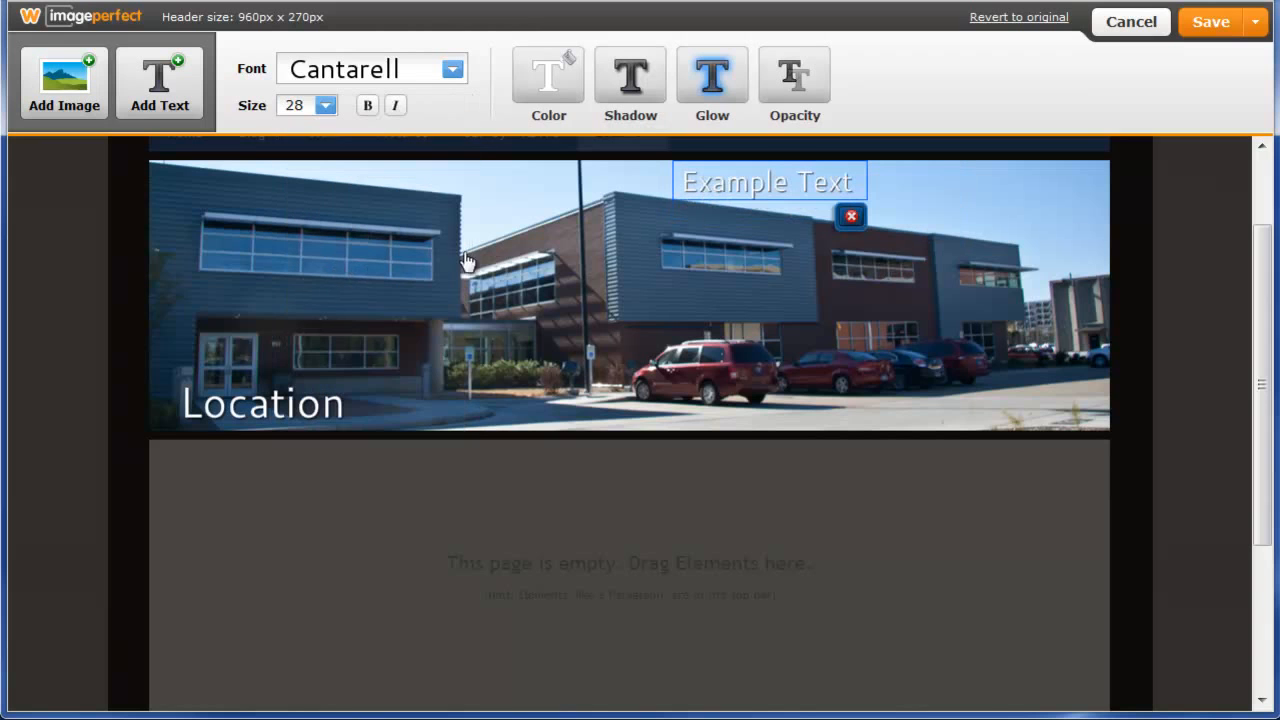
double_click(731, 188)
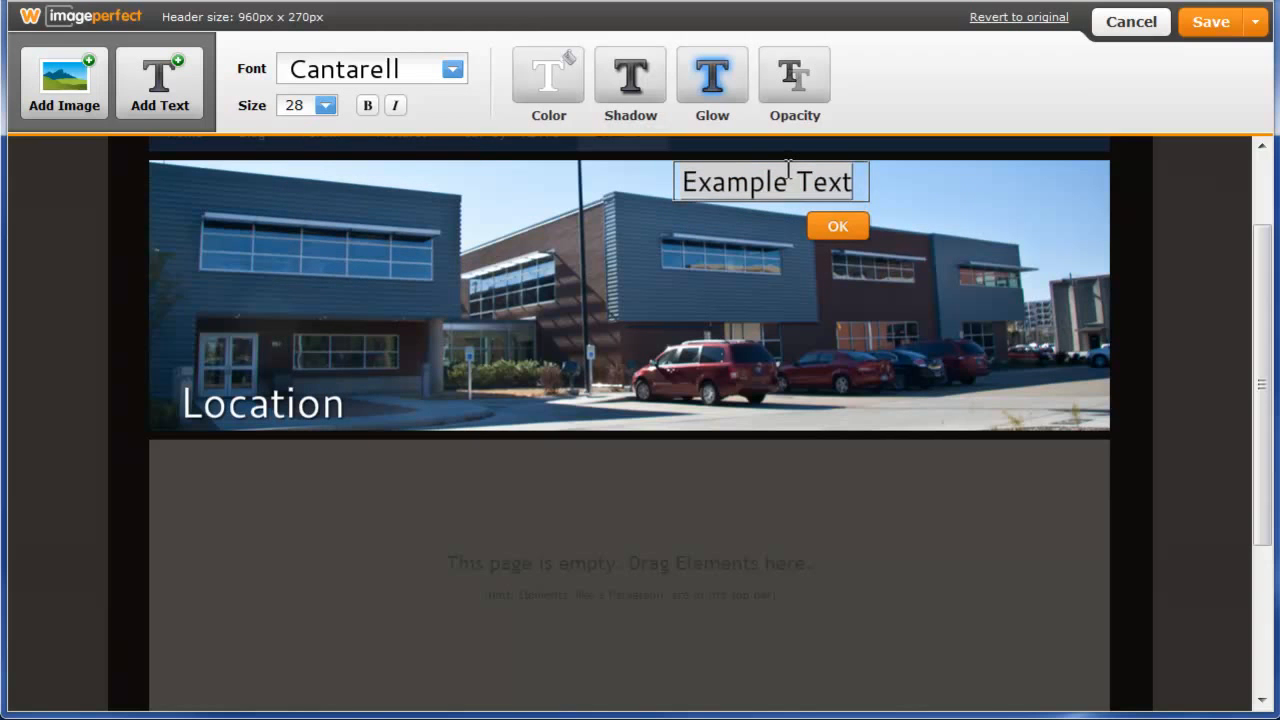
key("BackSpace")
type("EVSC")
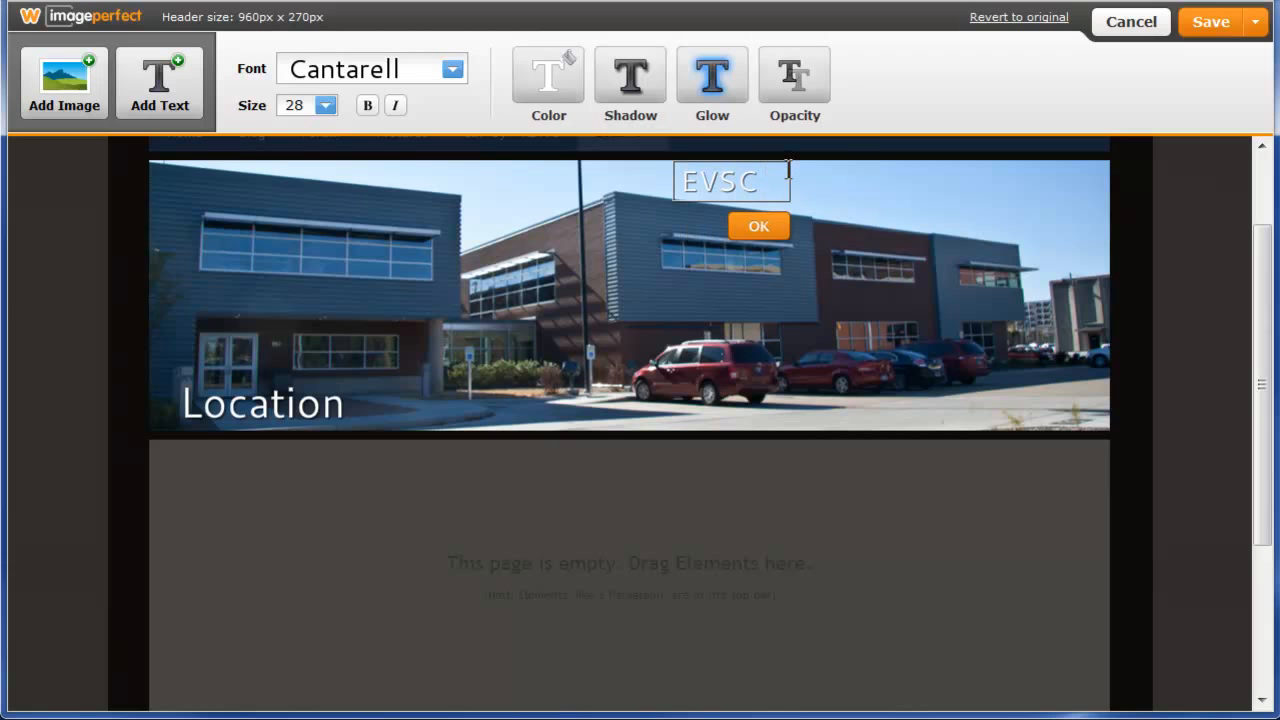
type(" Technology and Innovation Cen")
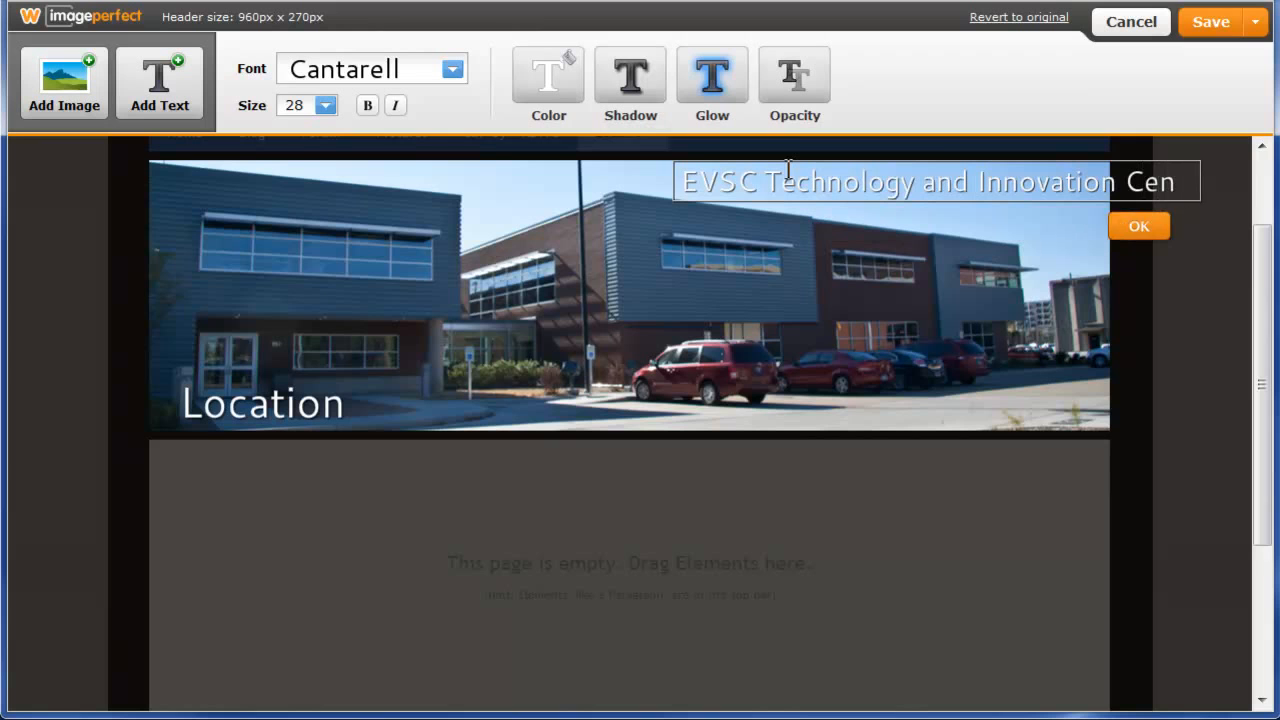
type("ter")
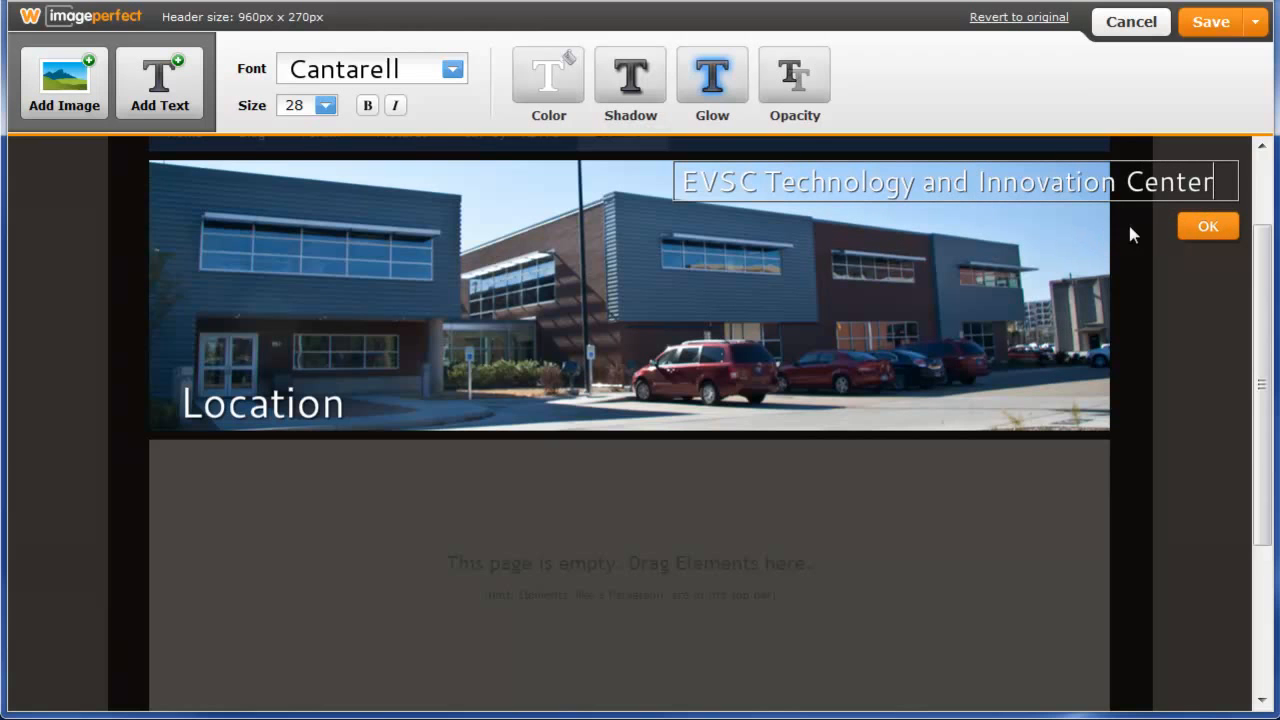
left_click(1200, 226)
Shrink the EVSC caption to size 24 and align it with the banner's right edge.
left_click_drag(864, 198, 745, 200)
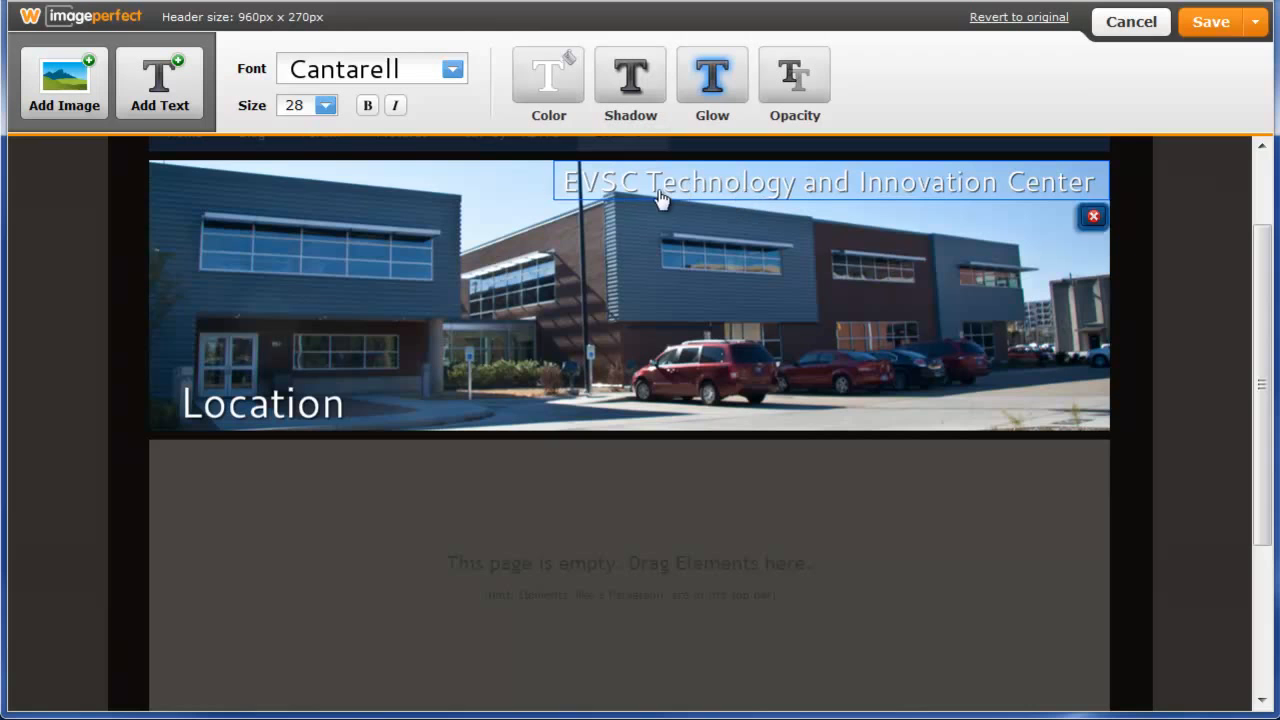
left_click(322, 105)
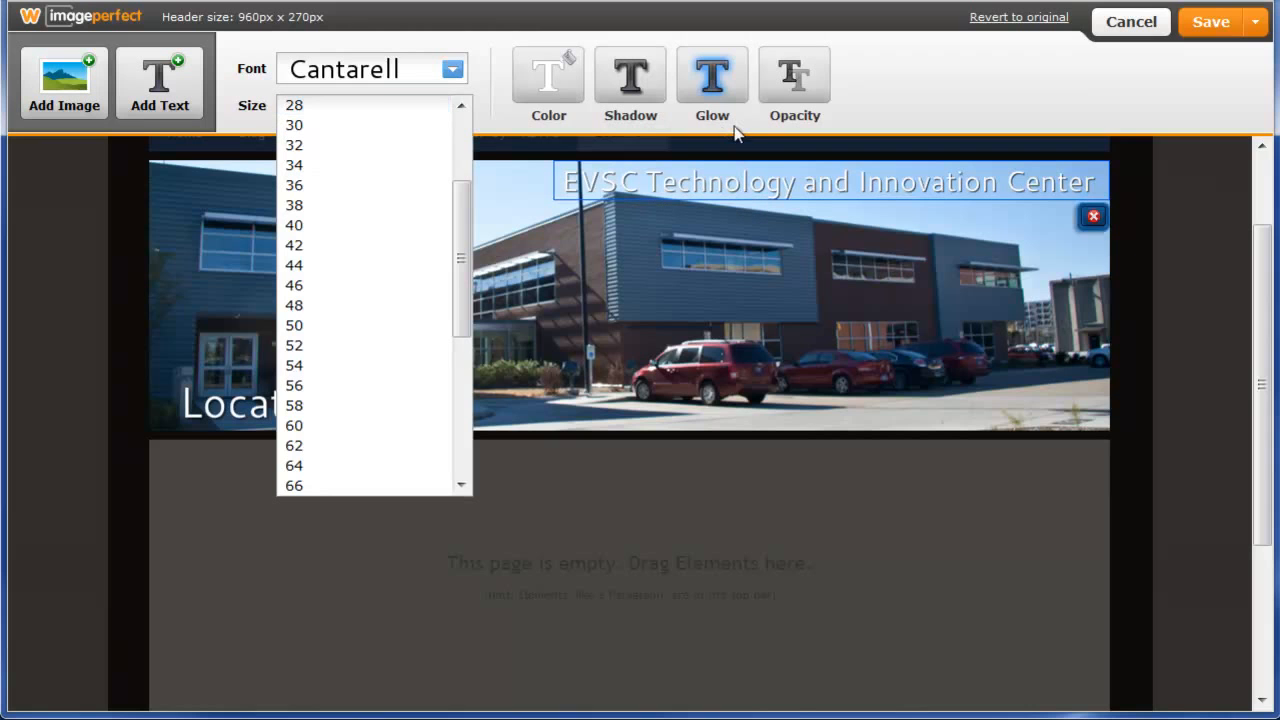
left_click(461, 106)
left_click(461, 107)
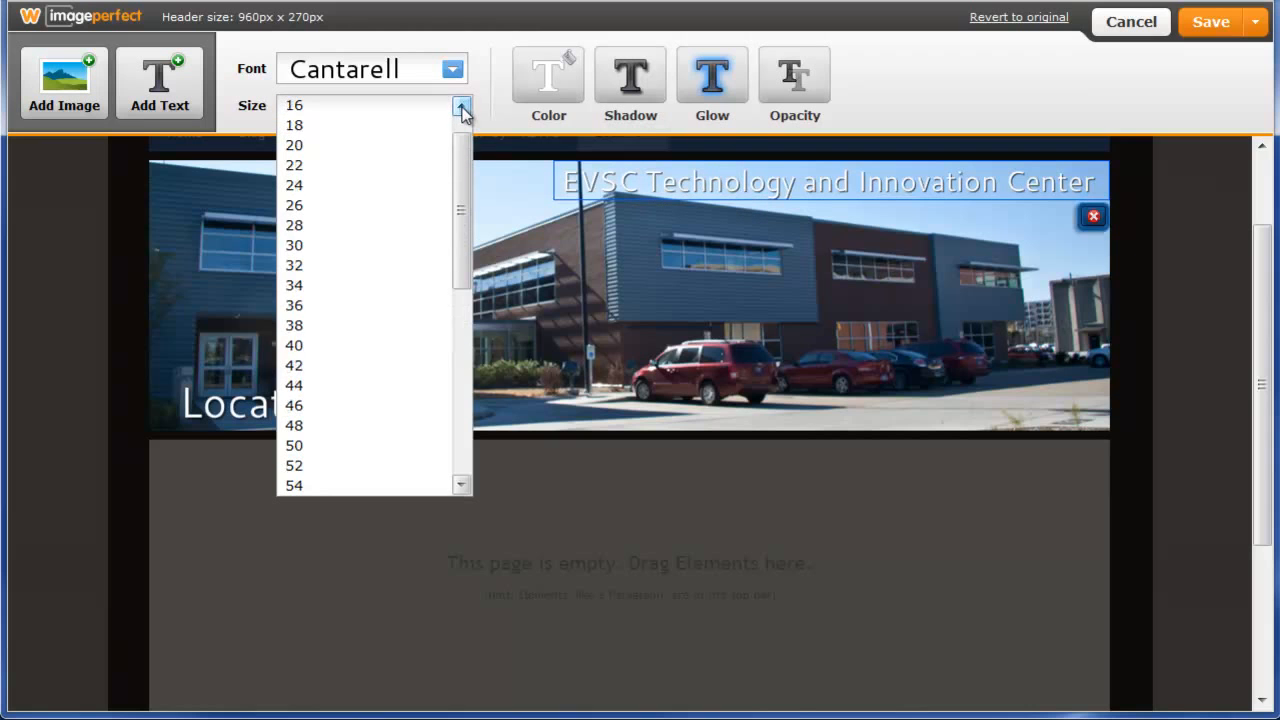
left_click(312, 188)
left_click_drag(731, 189, 812, 187)
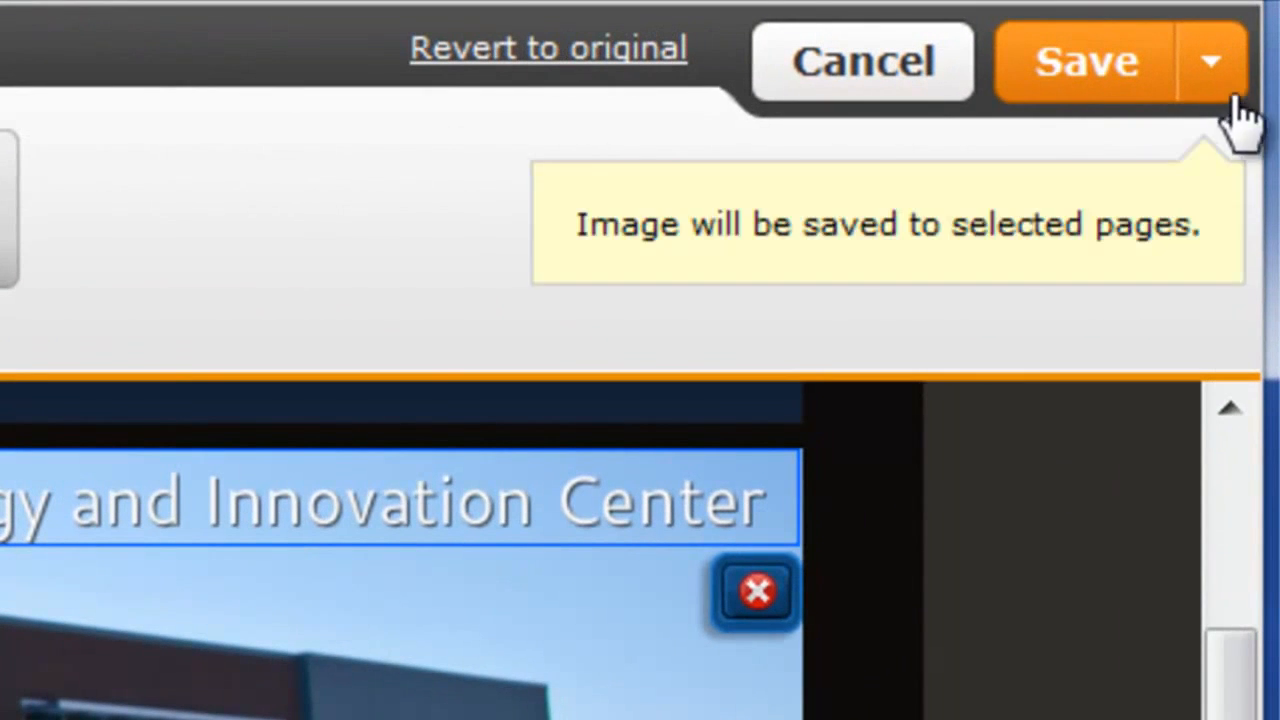
Save the customized header for the Location page only and review the banner.
left_click(1220, 58)
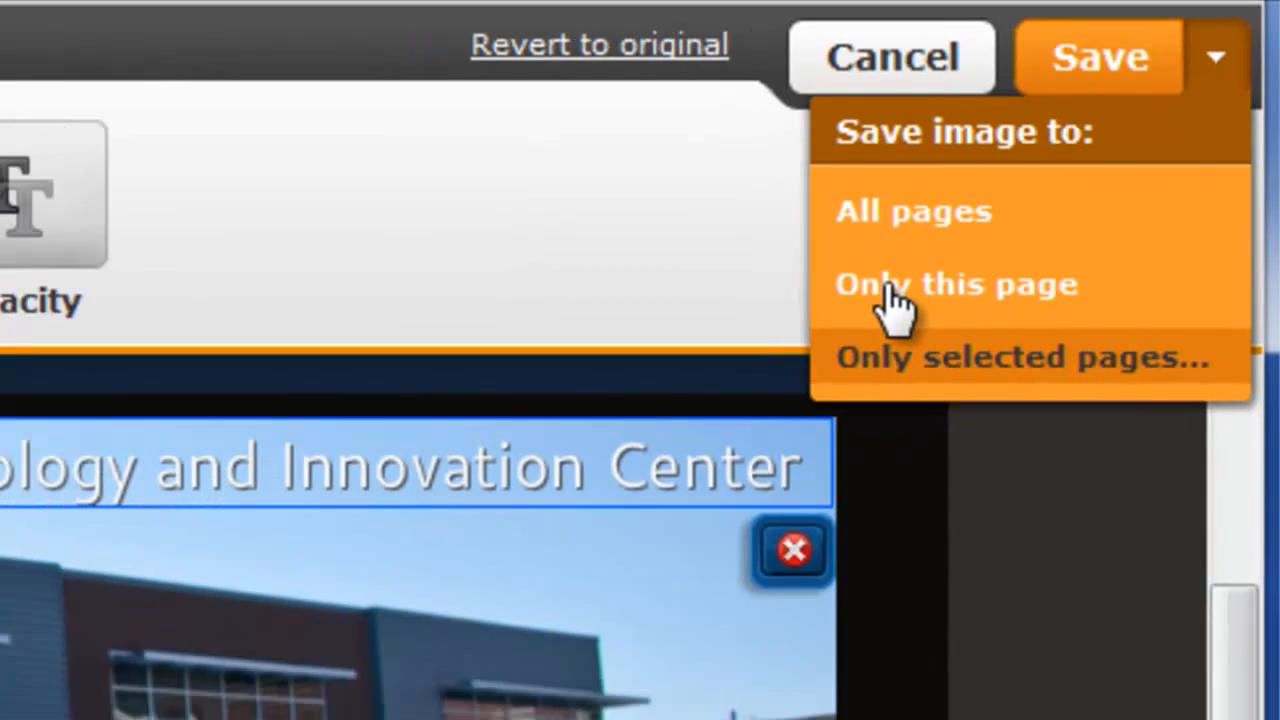
left_click(890, 290)
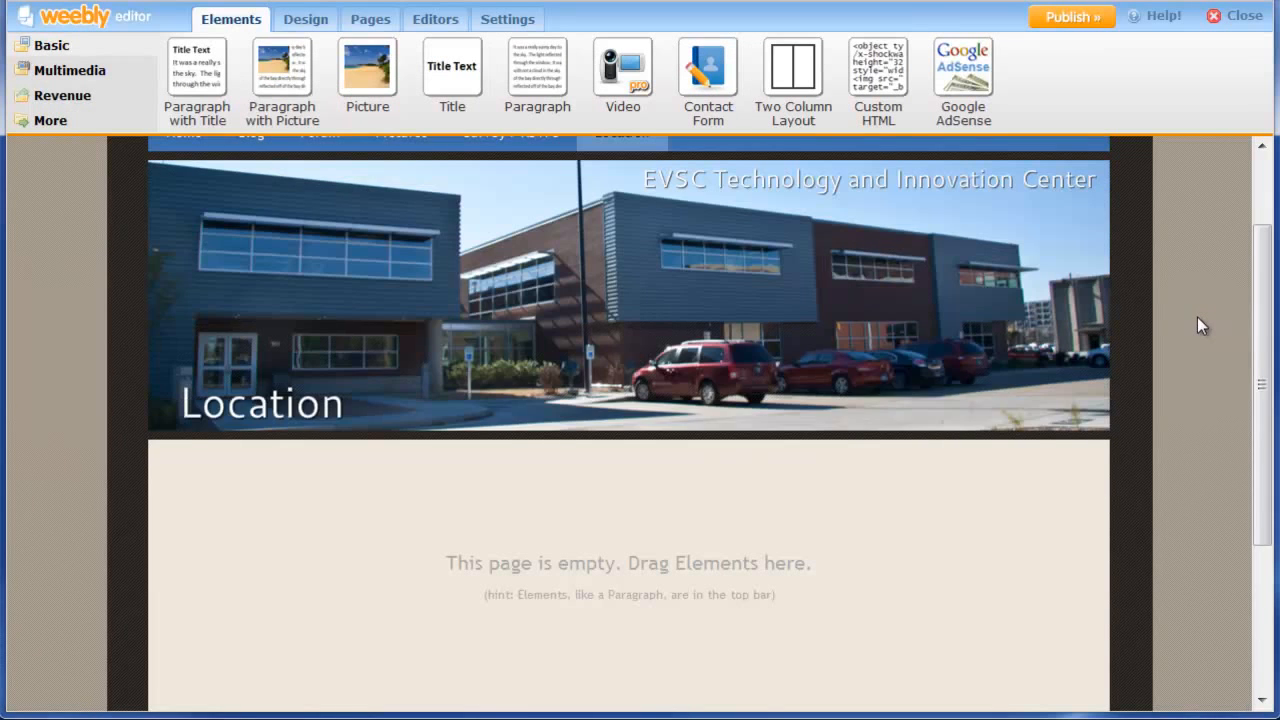
scroll(1195, 330, "up", 2)
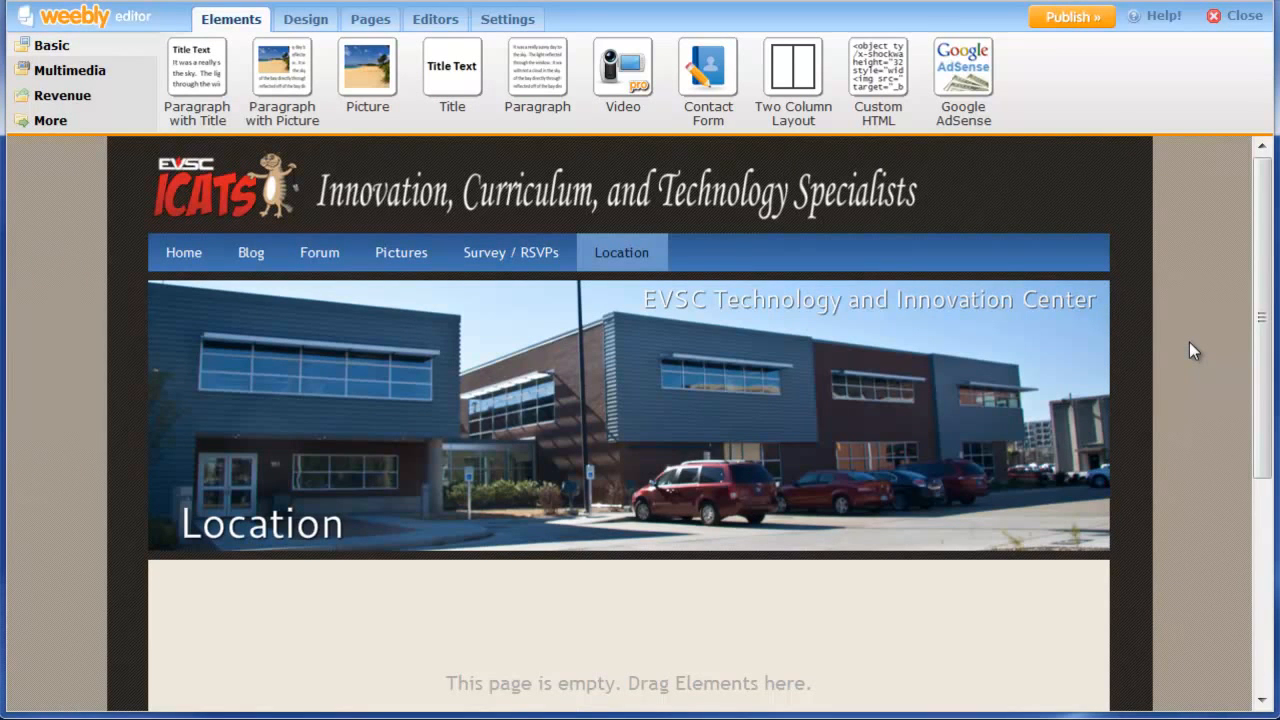
scroll(1189, 342, "down", 5)
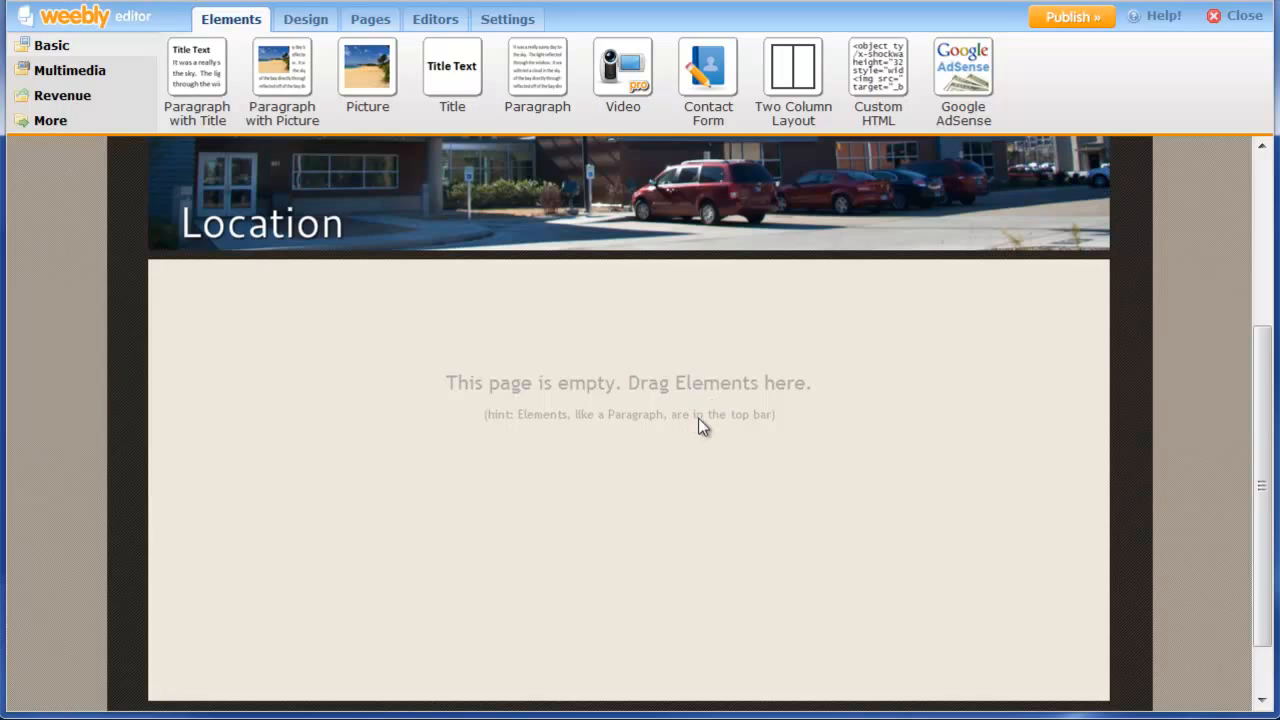
scroll(705, 430, "up", 3)
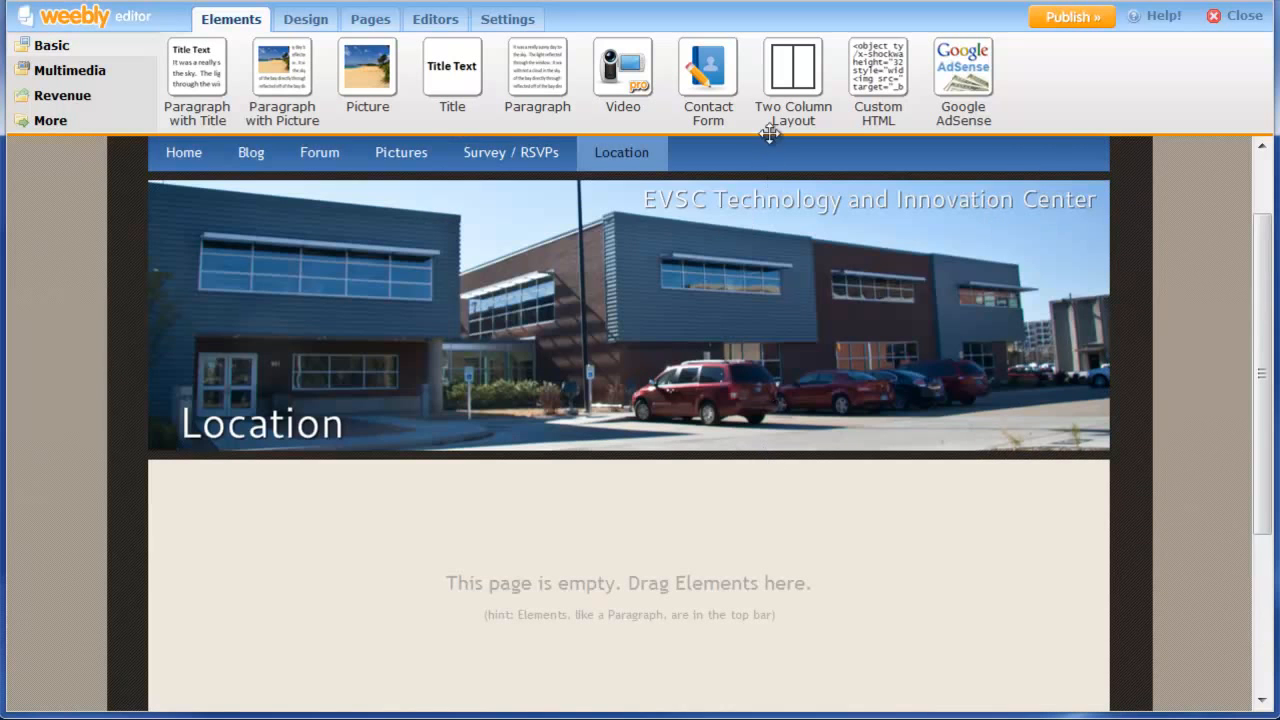
Add a two-column layout below the header and widen its left column.
left_click_drag(788, 106, 719, 578)
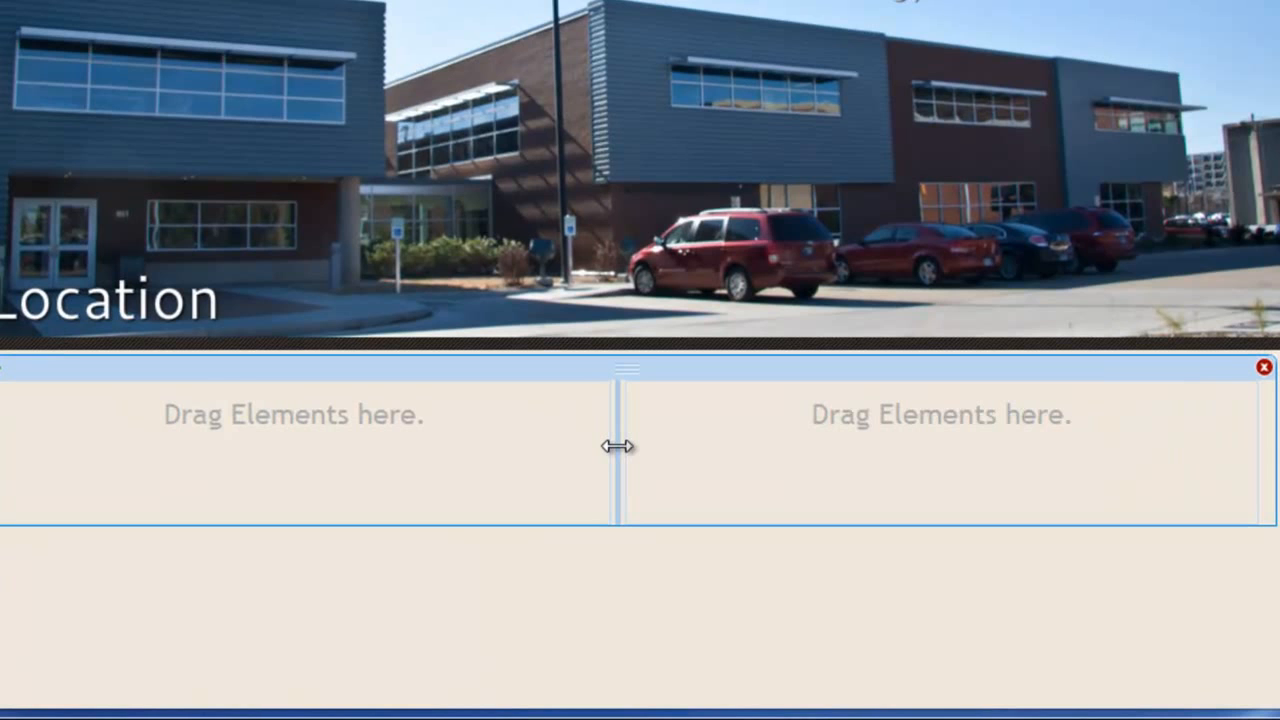
left_click_drag(617, 444, 757, 439)
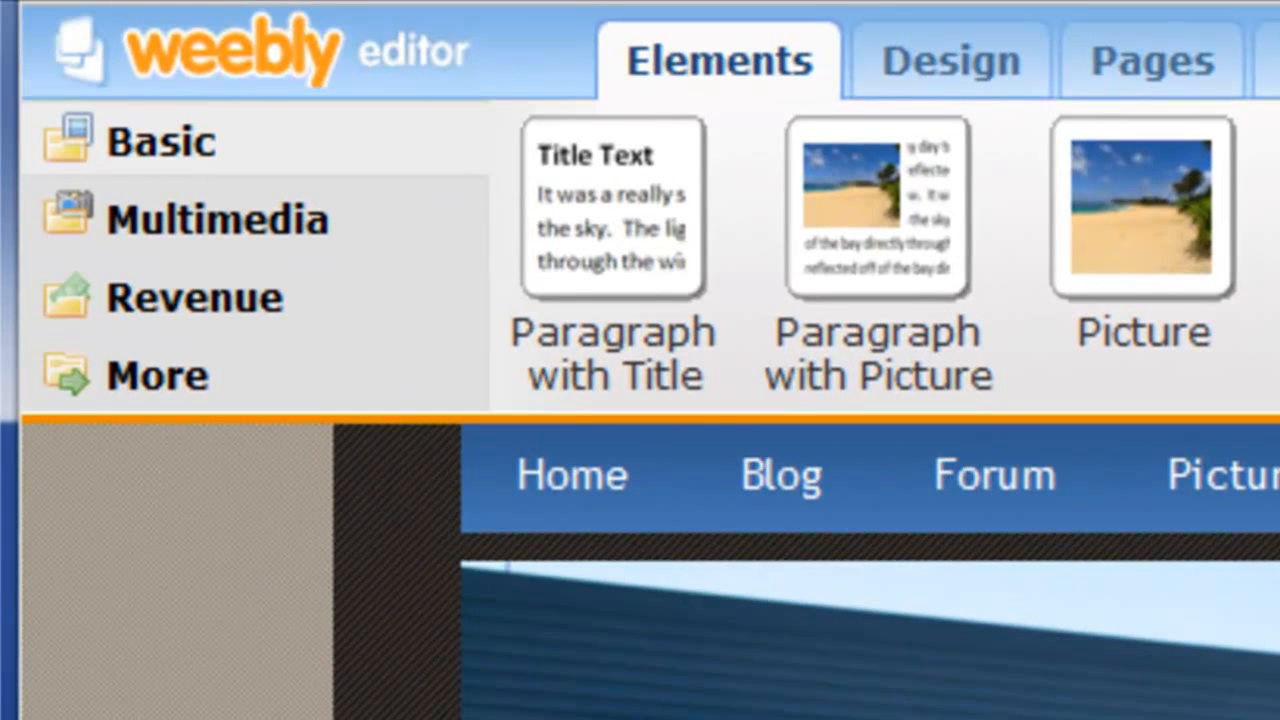
Place a Google Map in the left column and replace its San Francisco address with the center's address.
left_click(302, 238)
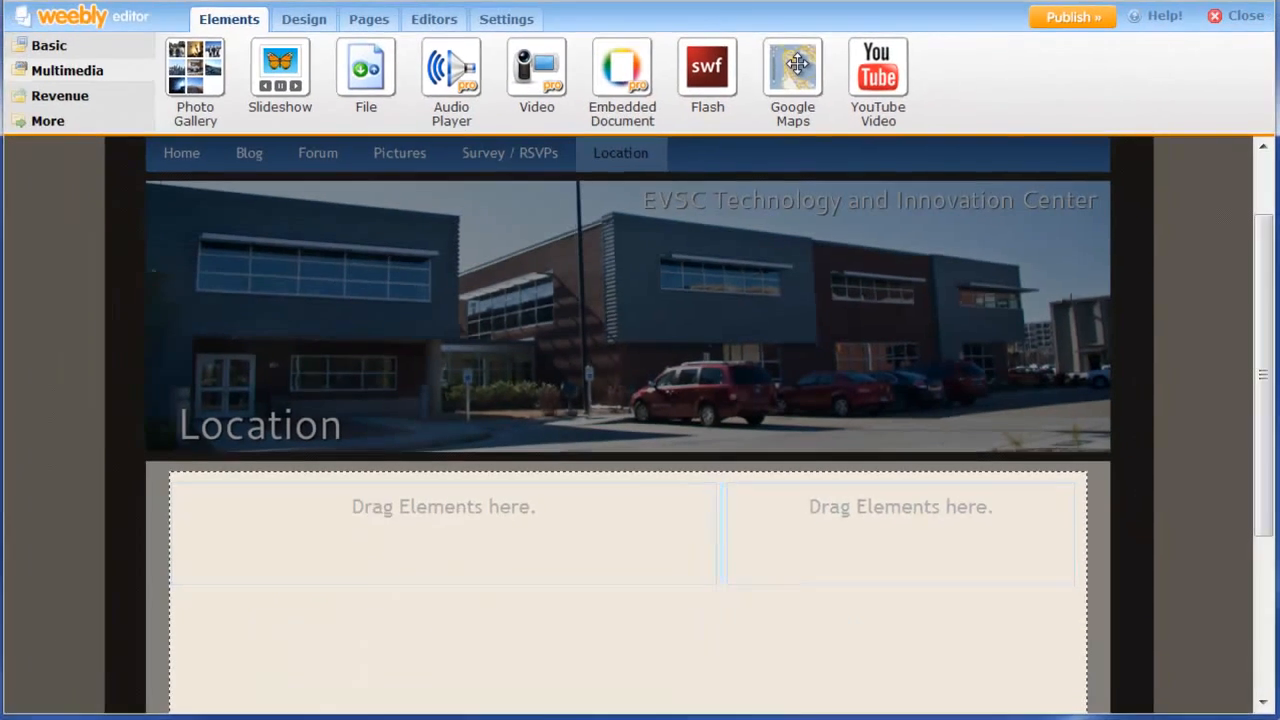
left_click_drag(808, 200, 474, 530)
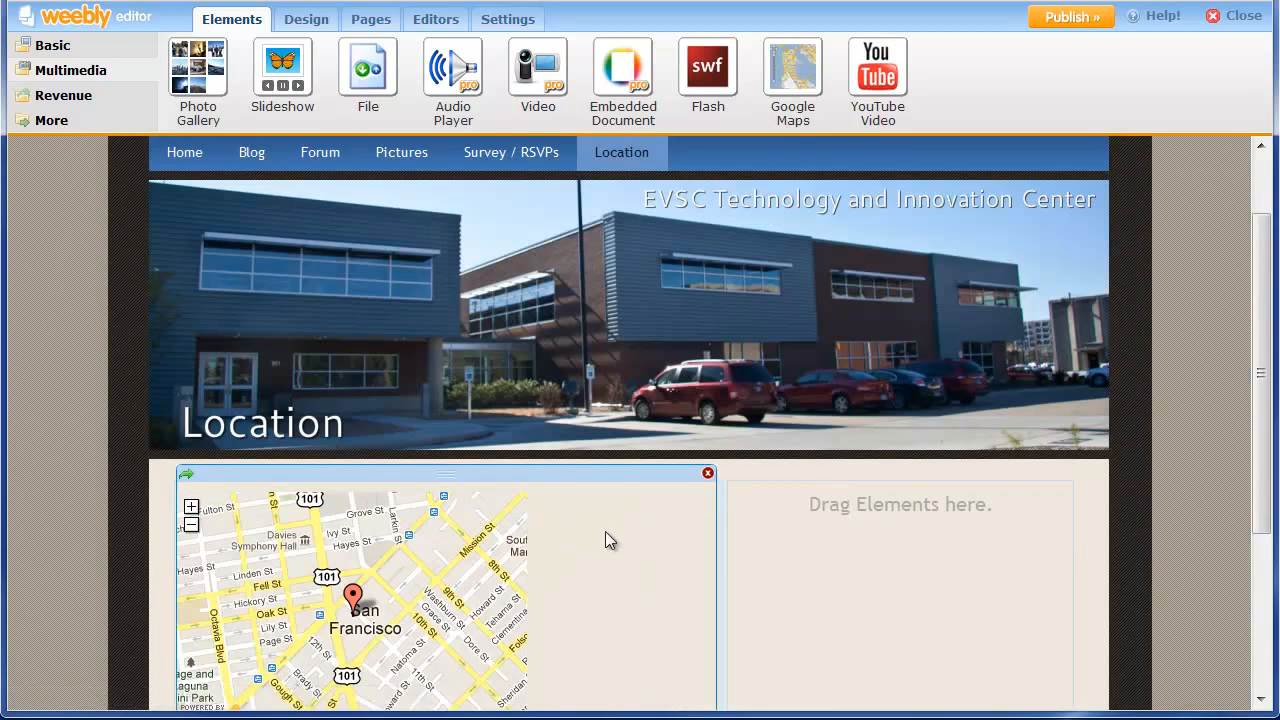
scroll(605, 531, "down", 2)
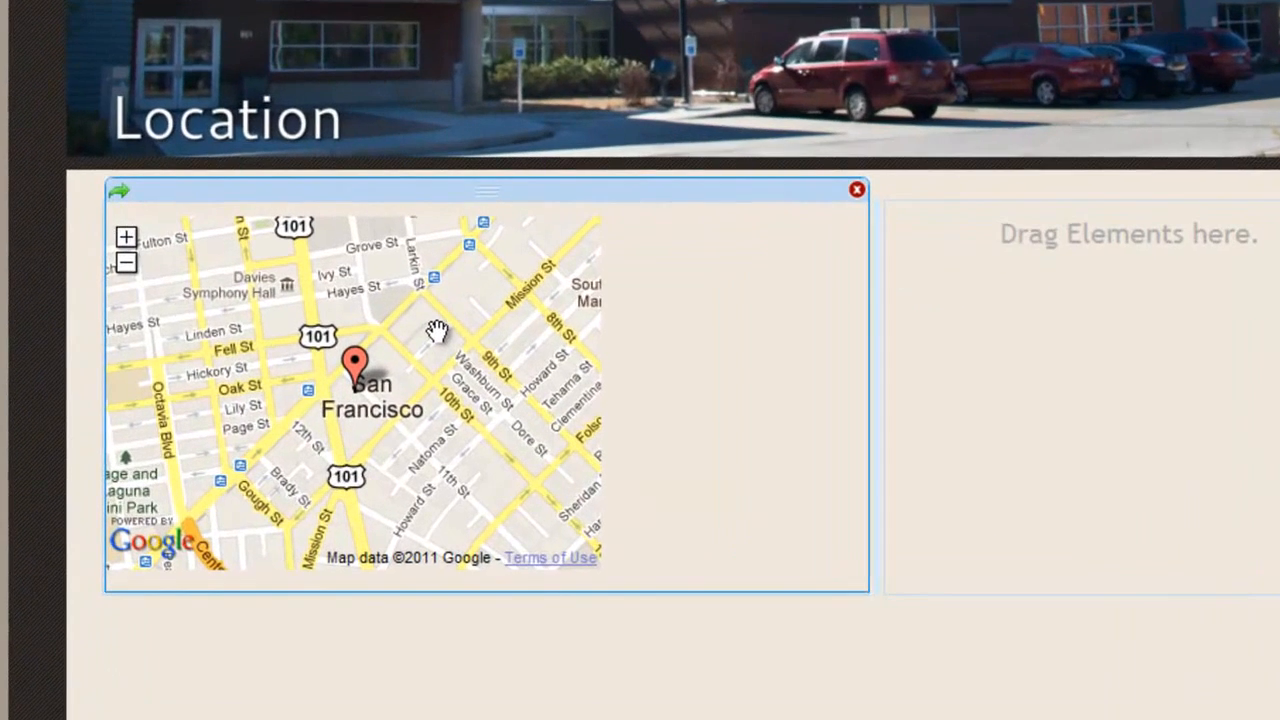
left_click(405, 374)
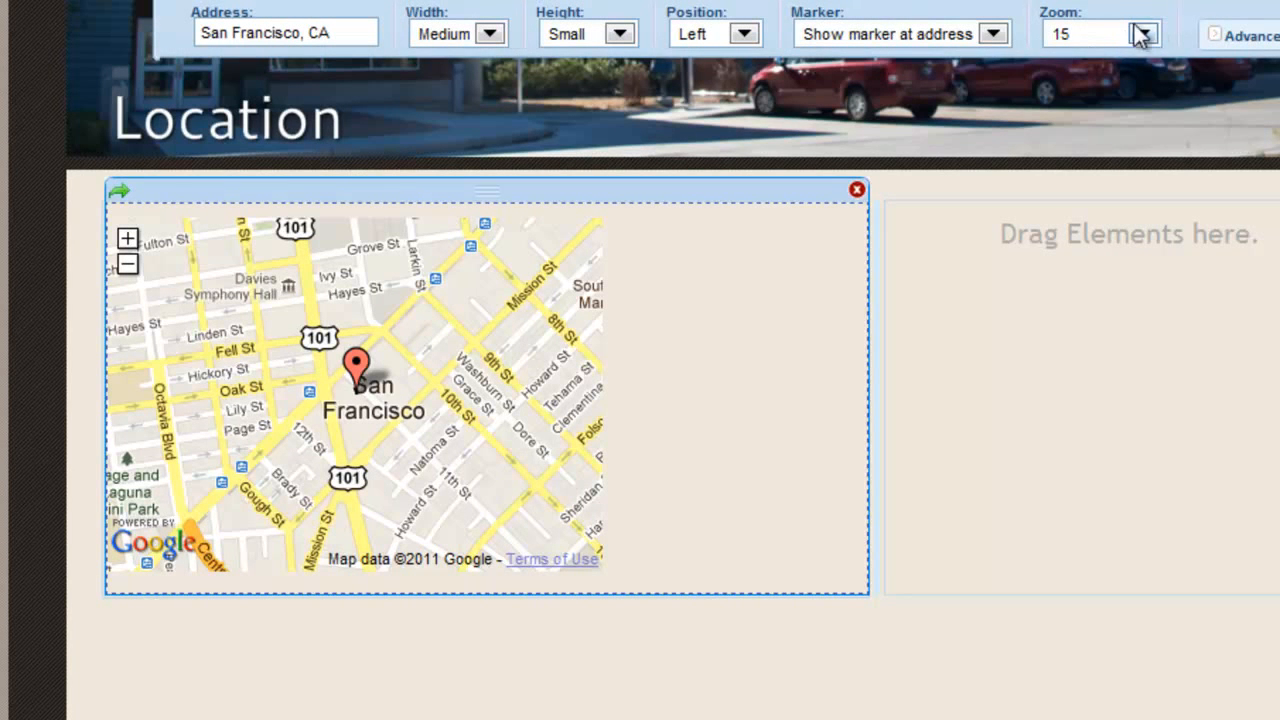
left_click_drag(343, 36, 218, 33)
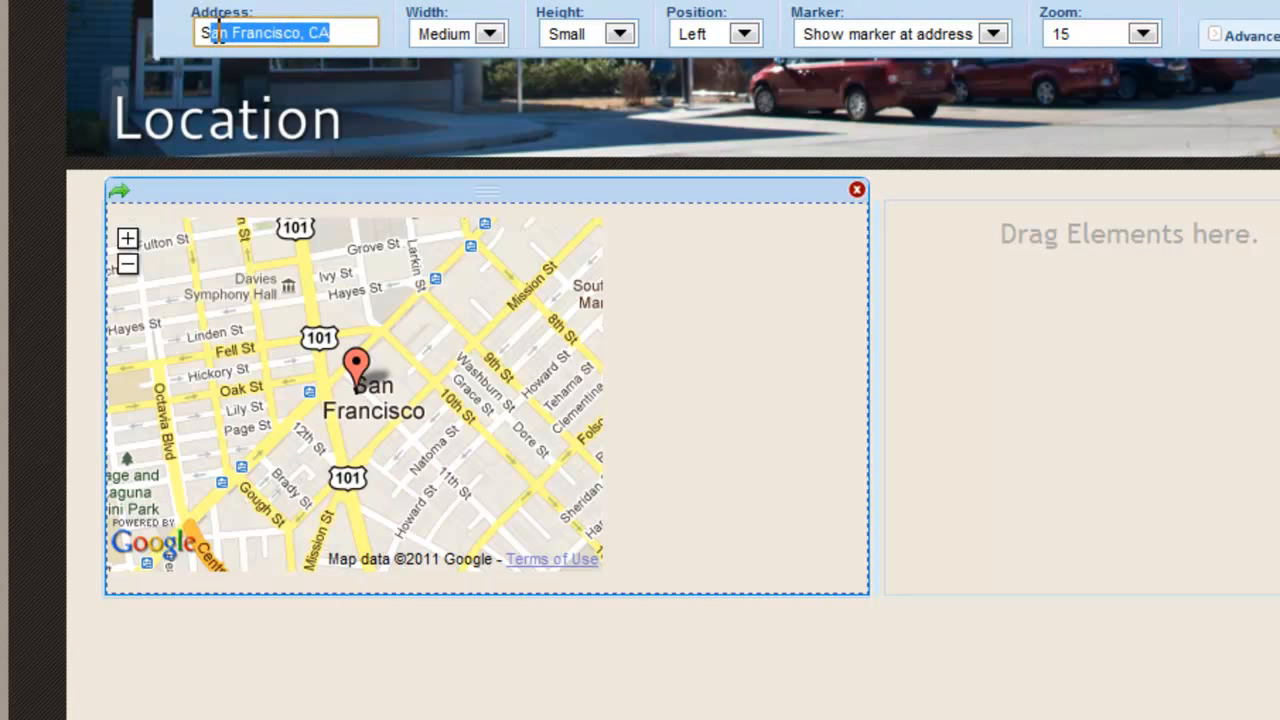
key("BackSpace")
key("BackSpace")
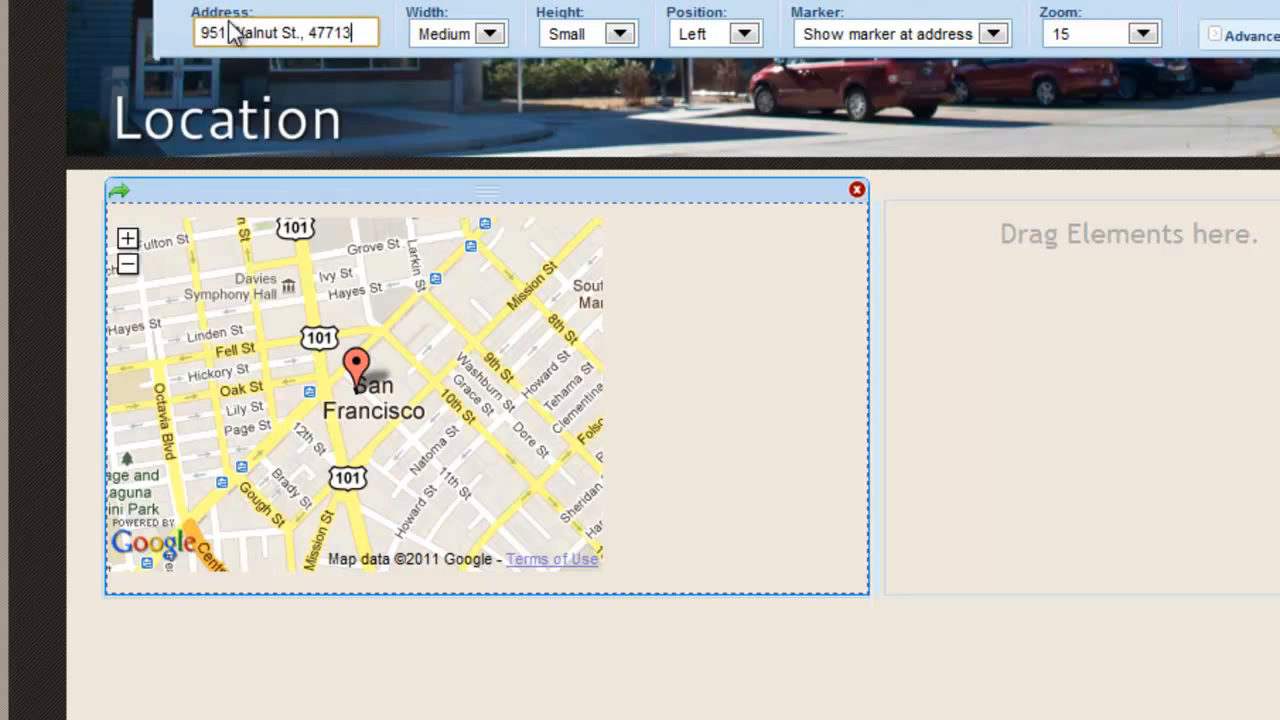
key("Return")
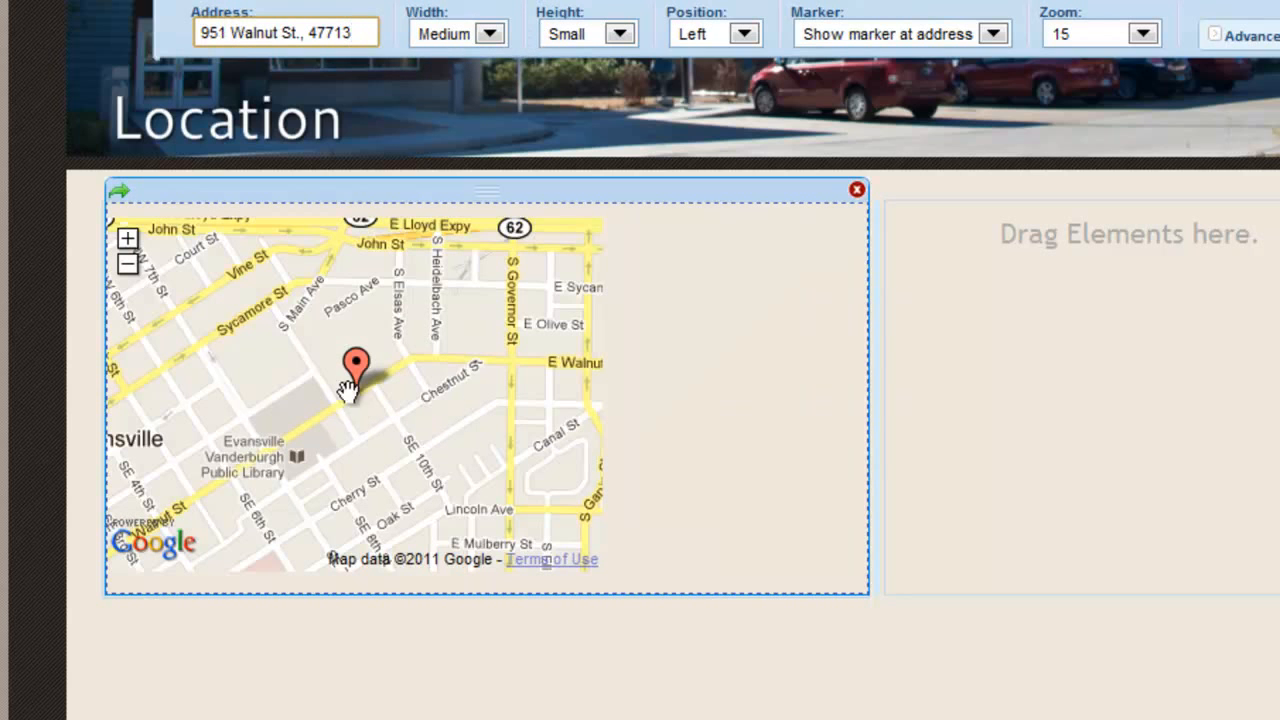
Set the map to Large width, Medium height and zoom level 16.
left_click(490, 36)
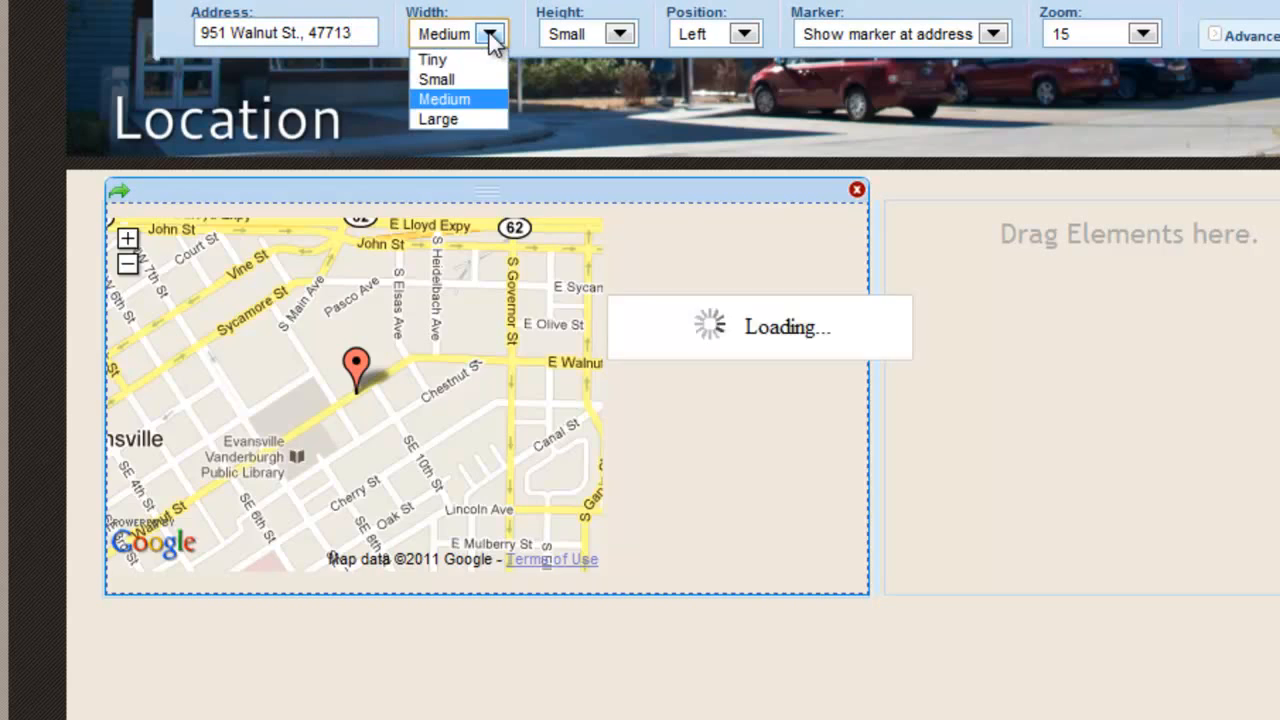
left_click(464, 119)
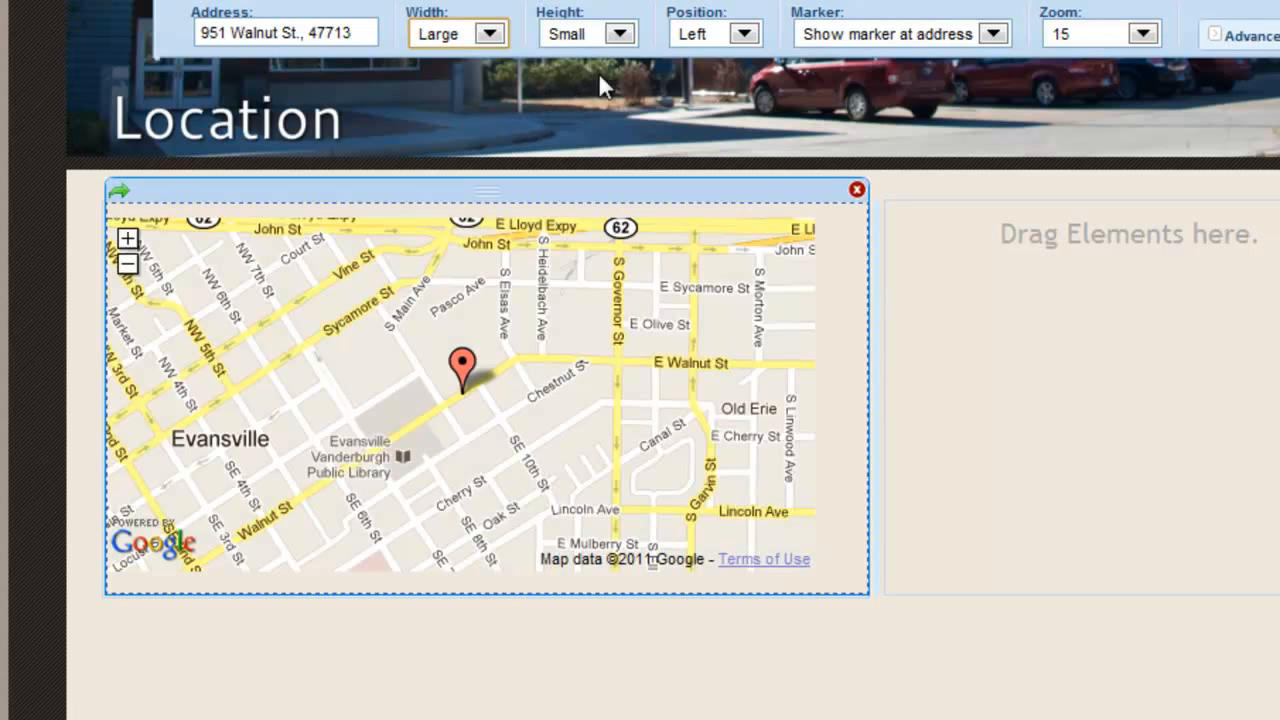
left_click(627, 37)
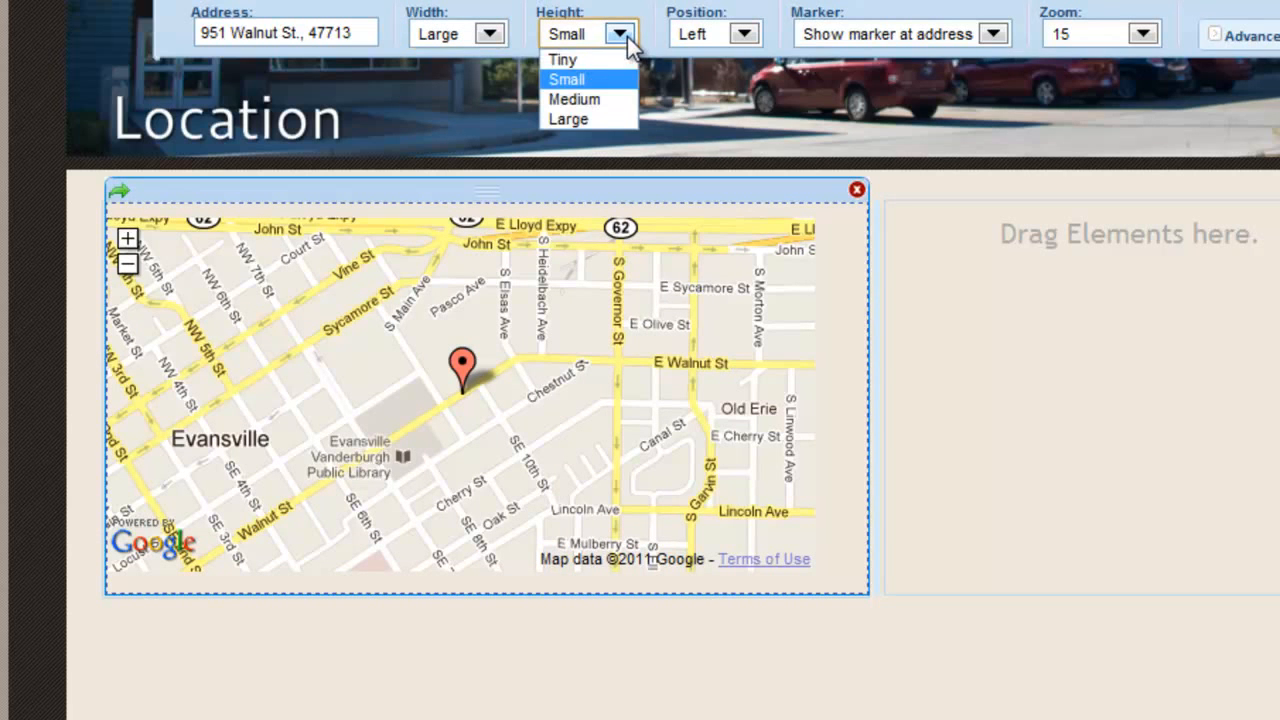
left_click(624, 102)
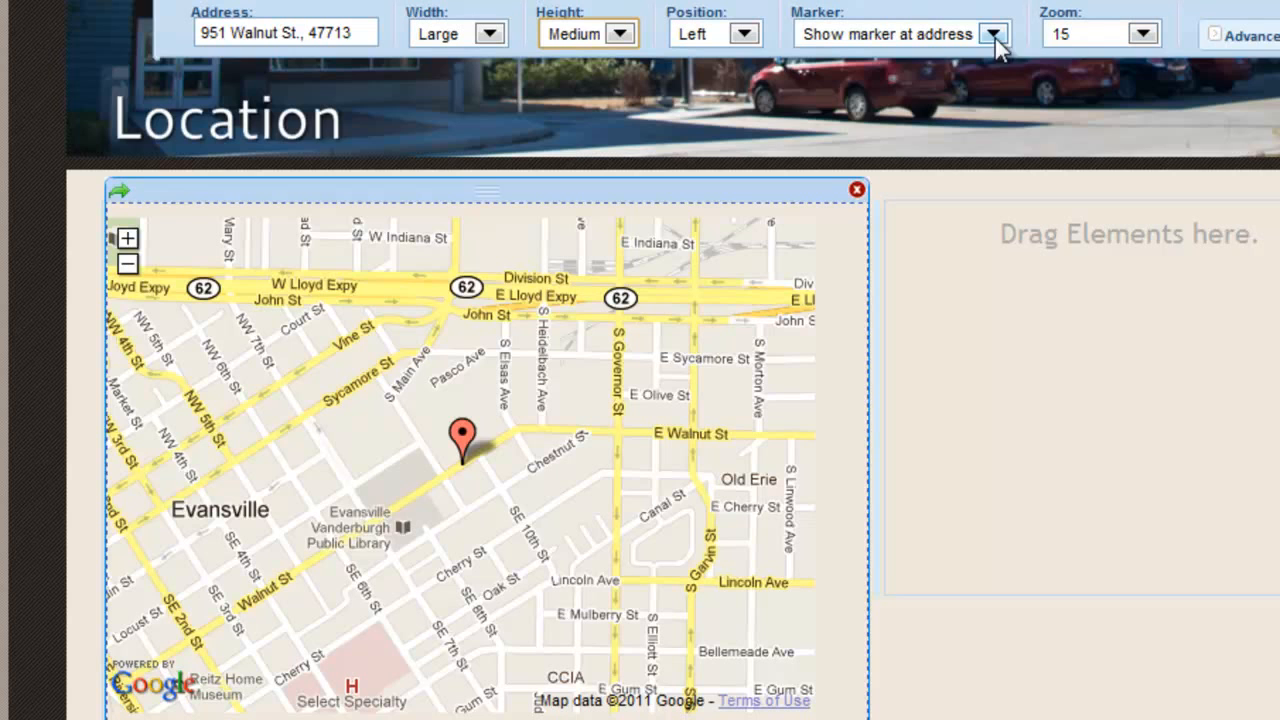
left_click(1151, 40)
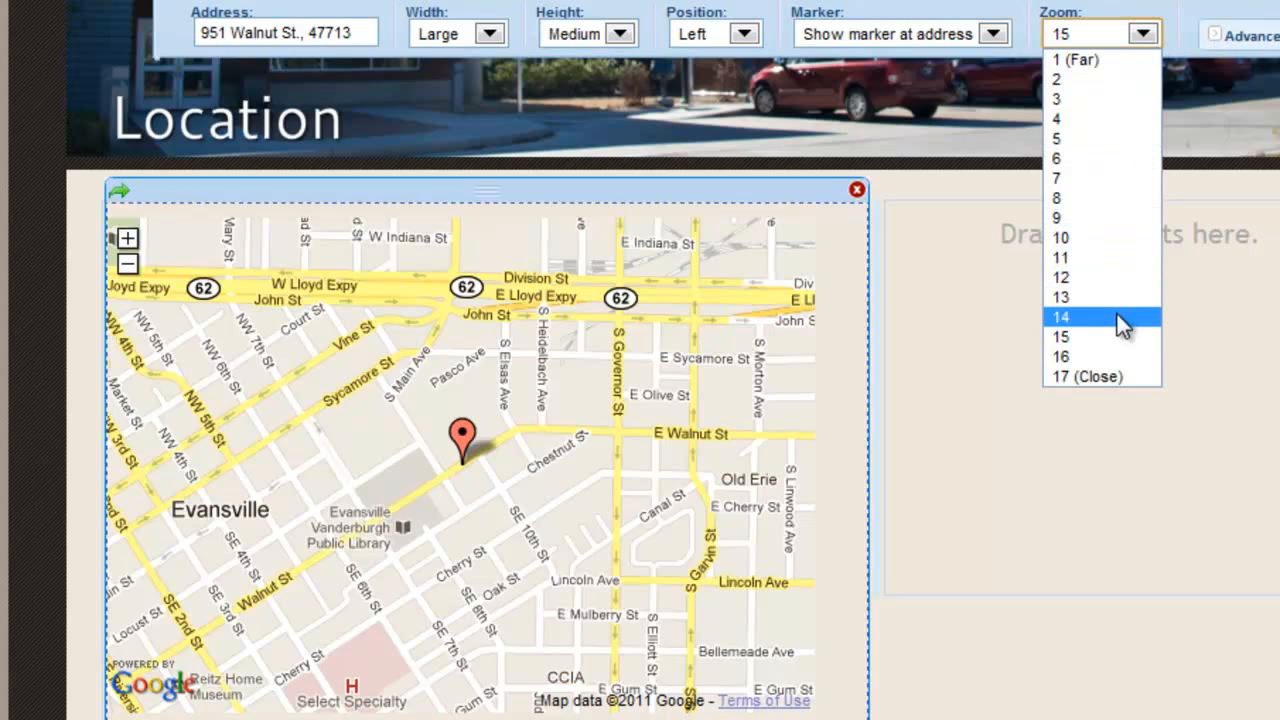
left_click(1108, 372)
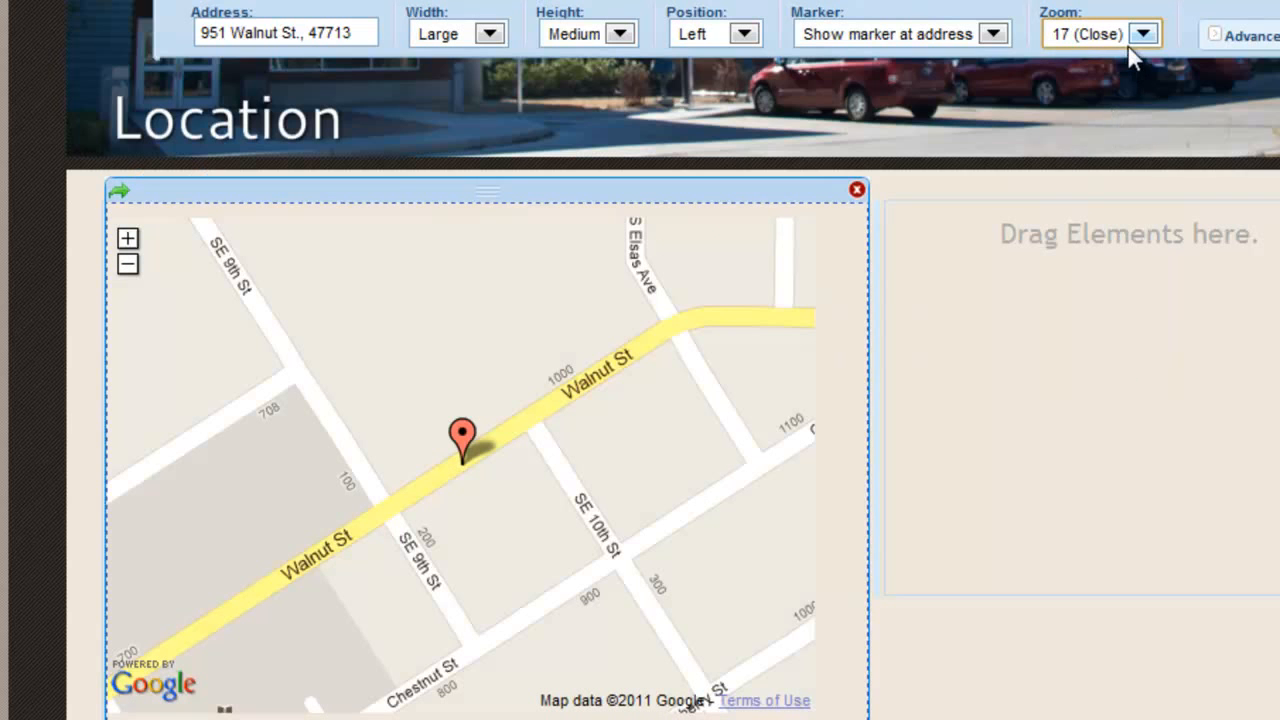
left_click(1136, 42)
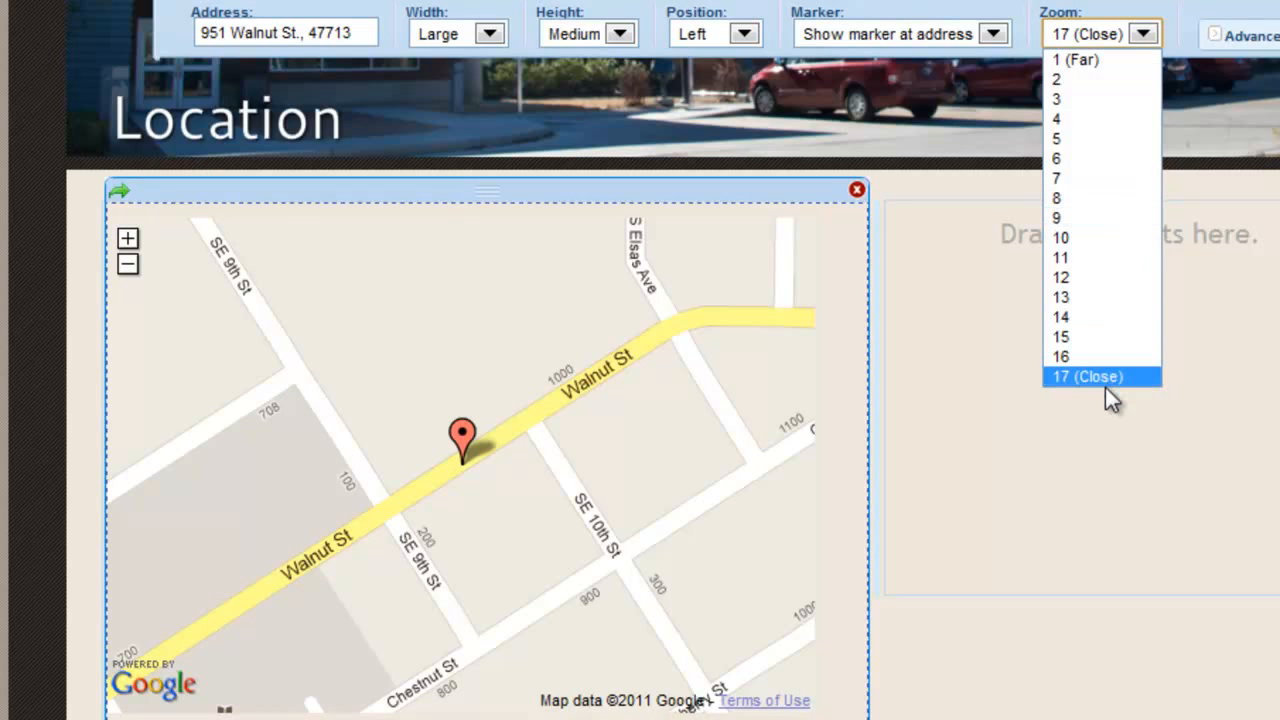
left_click(1108, 357)
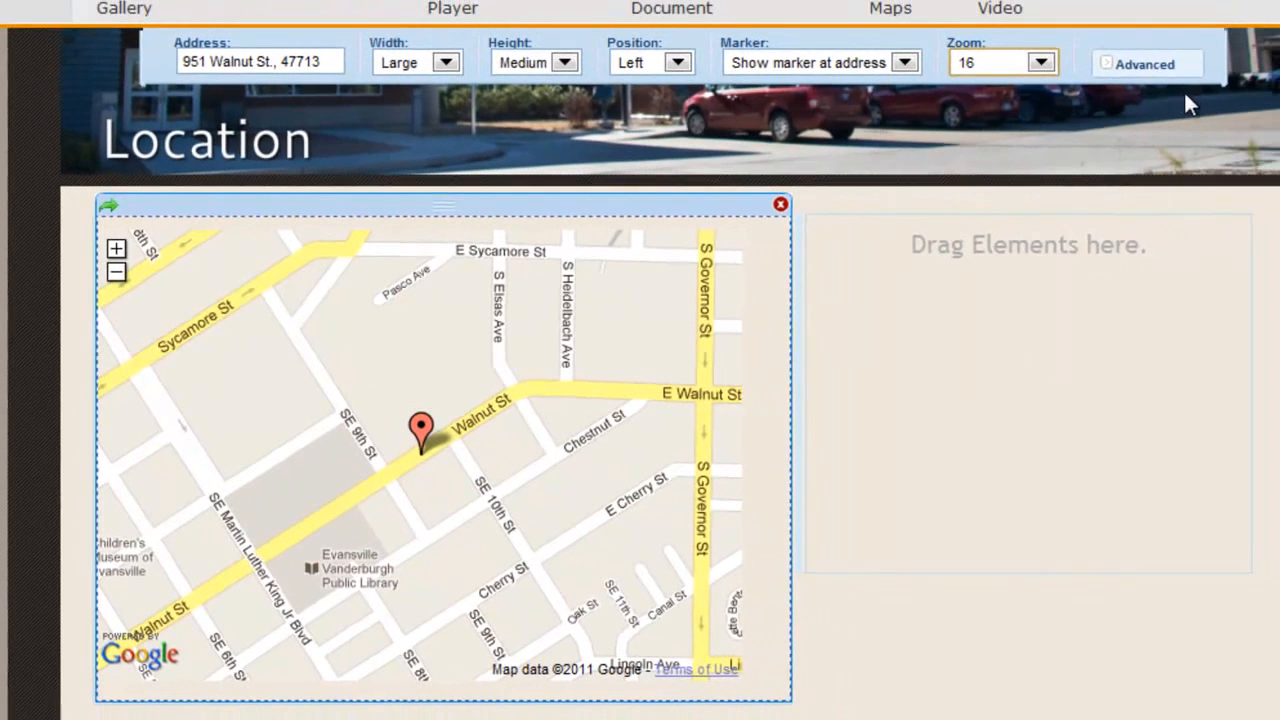
Turn on the map's overview inset and scale bar in its advanced settings.
left_click(1133, 68)
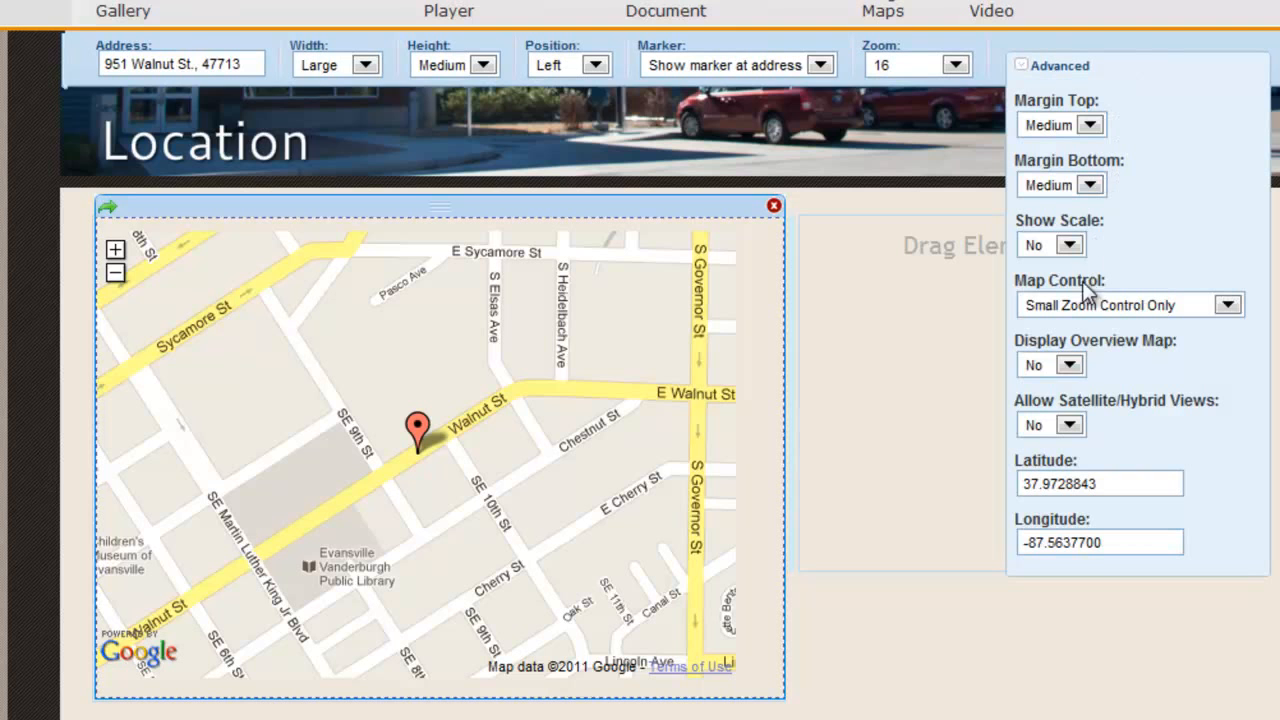
left_click(1068, 365)
left_click(1040, 388)
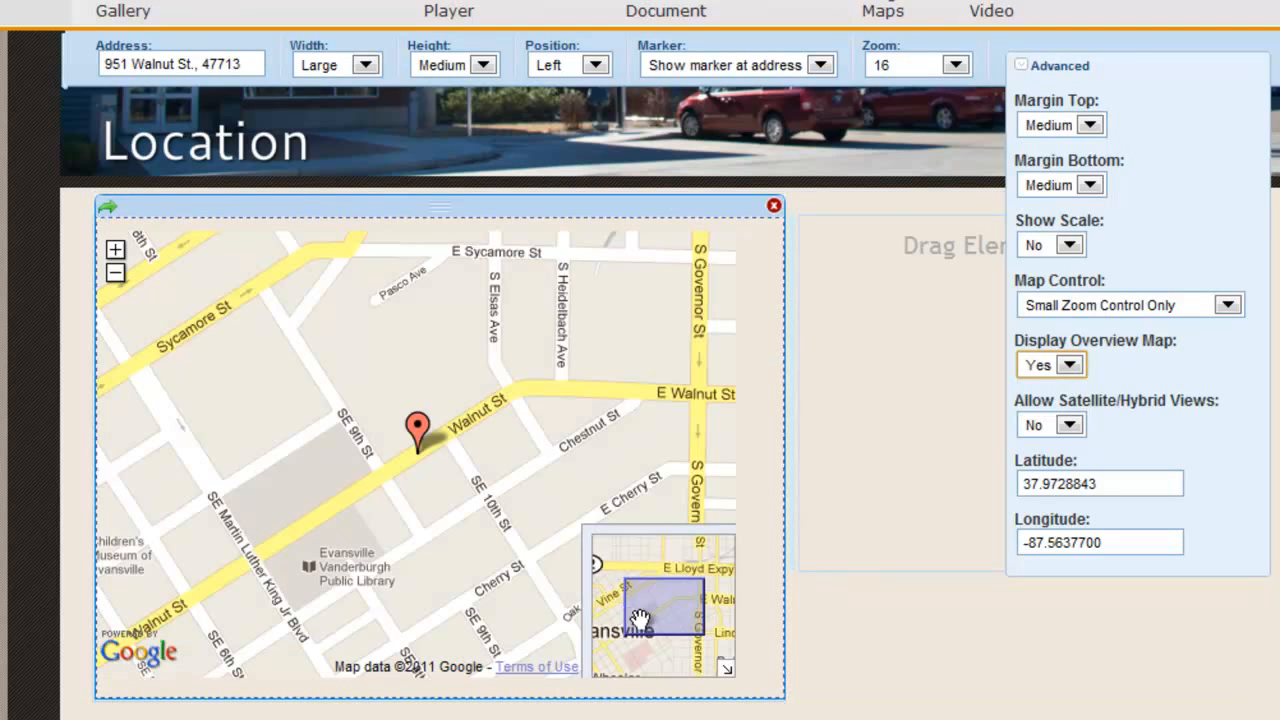
mouse_move(651, 616)
left_mouse_down()
mouse_move(640, 608)
mouse_move(650, 616)
left_mouse_up()
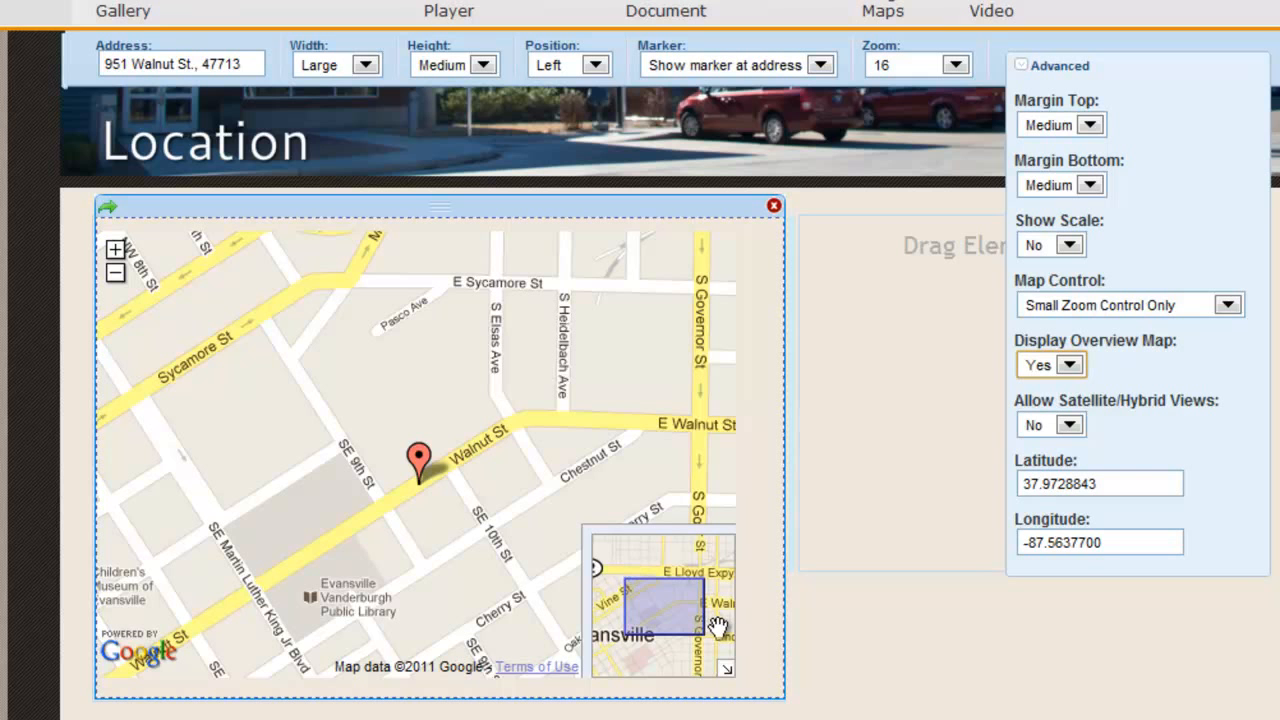
left_click(1070, 246)
left_click(1058, 268)
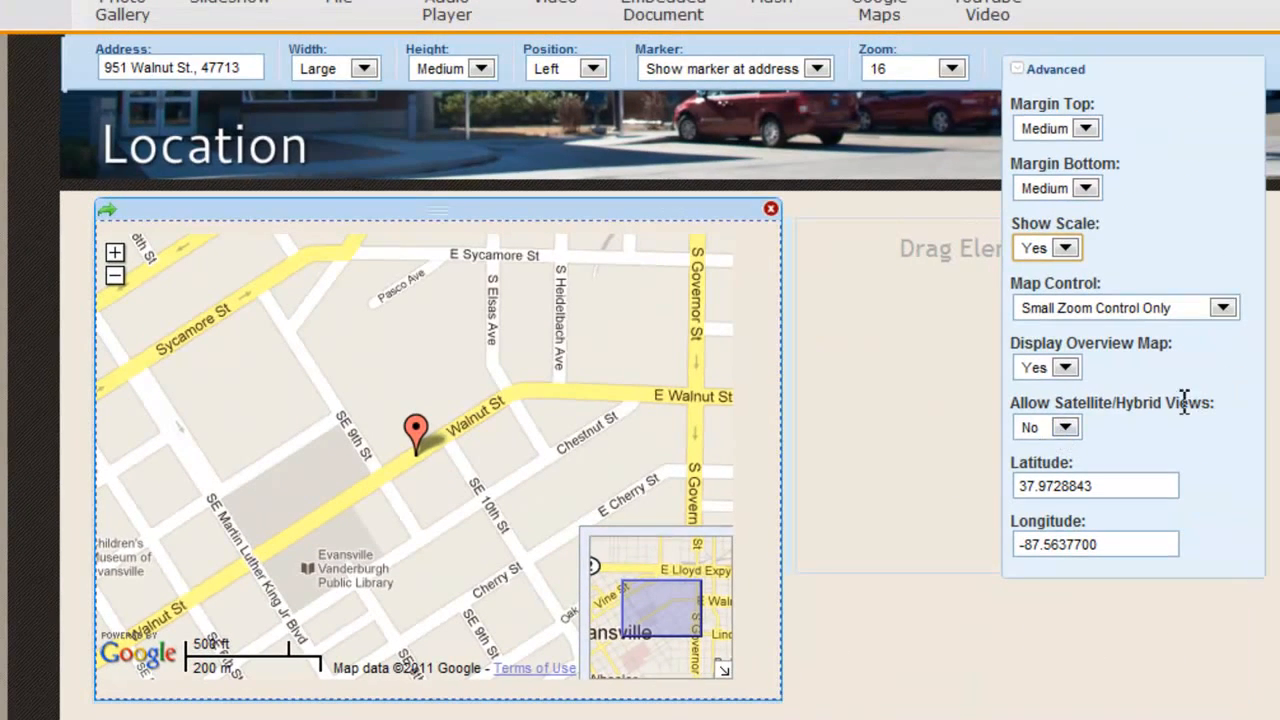
Allow Satellite/Hybrid views, preview both, and return the map to the street Map view.
left_click(1065, 429)
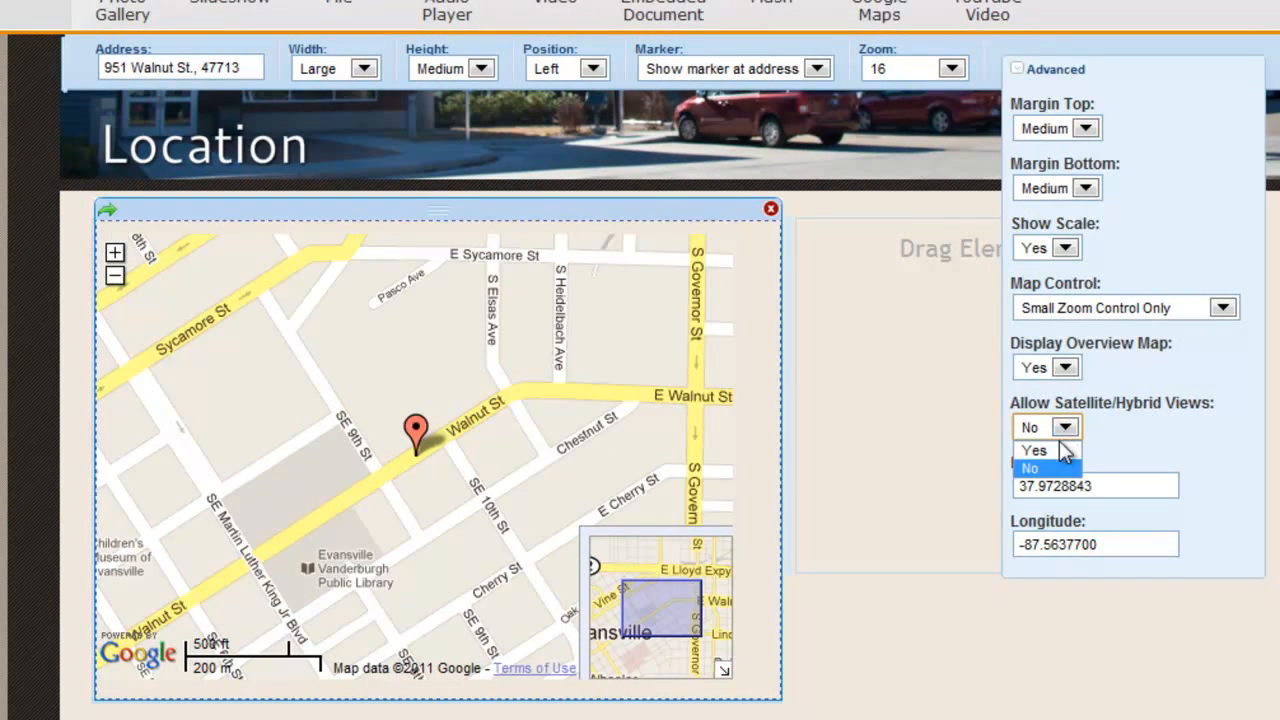
left_click(1060, 450)
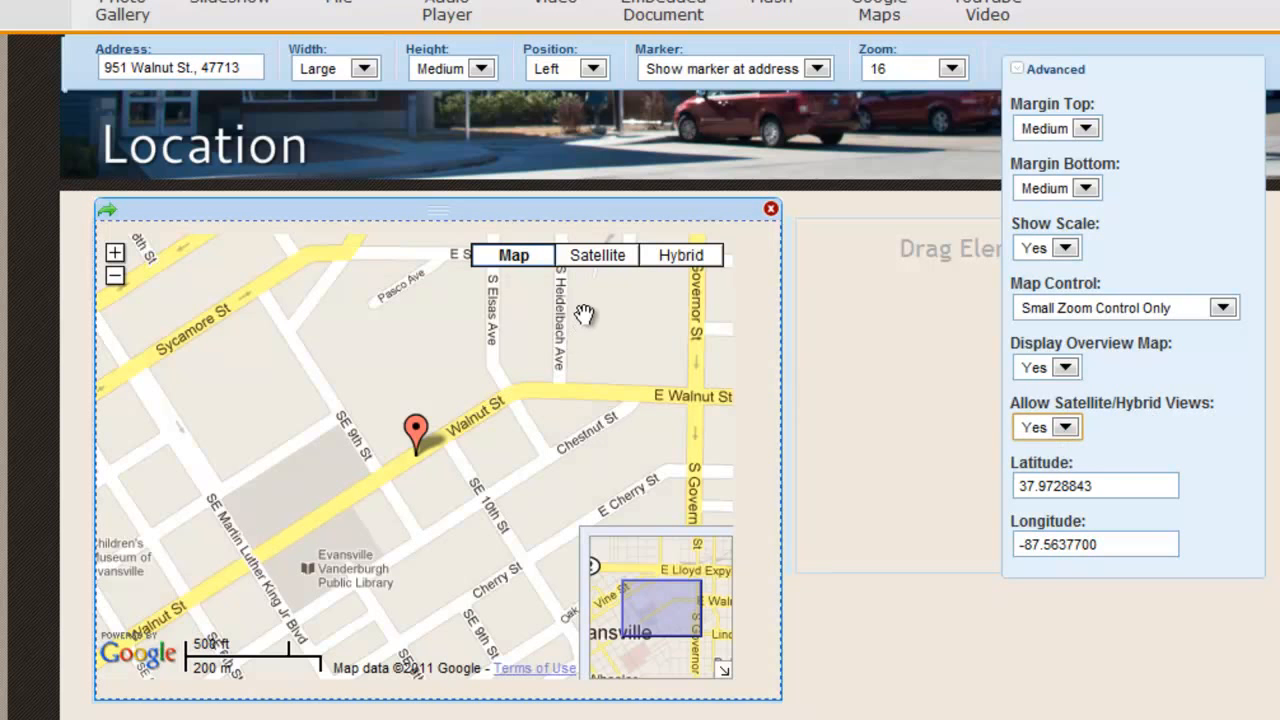
left_click(600, 258)
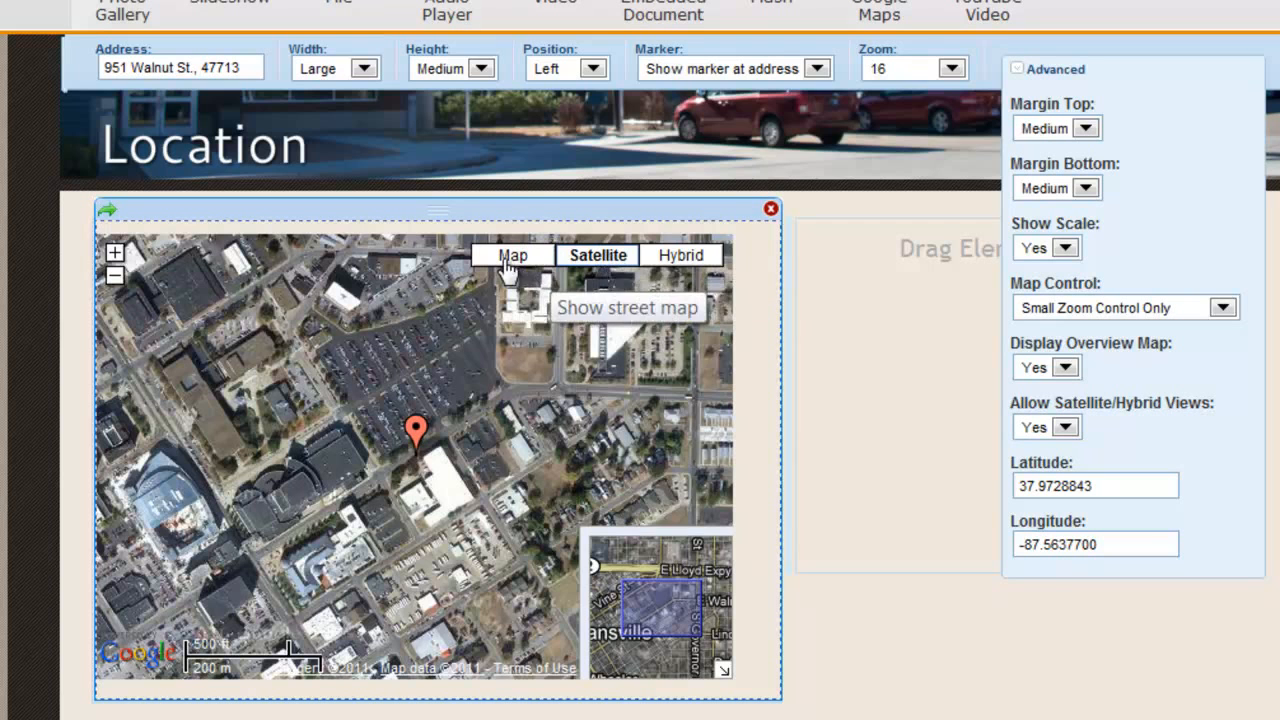
left_click(681, 254)
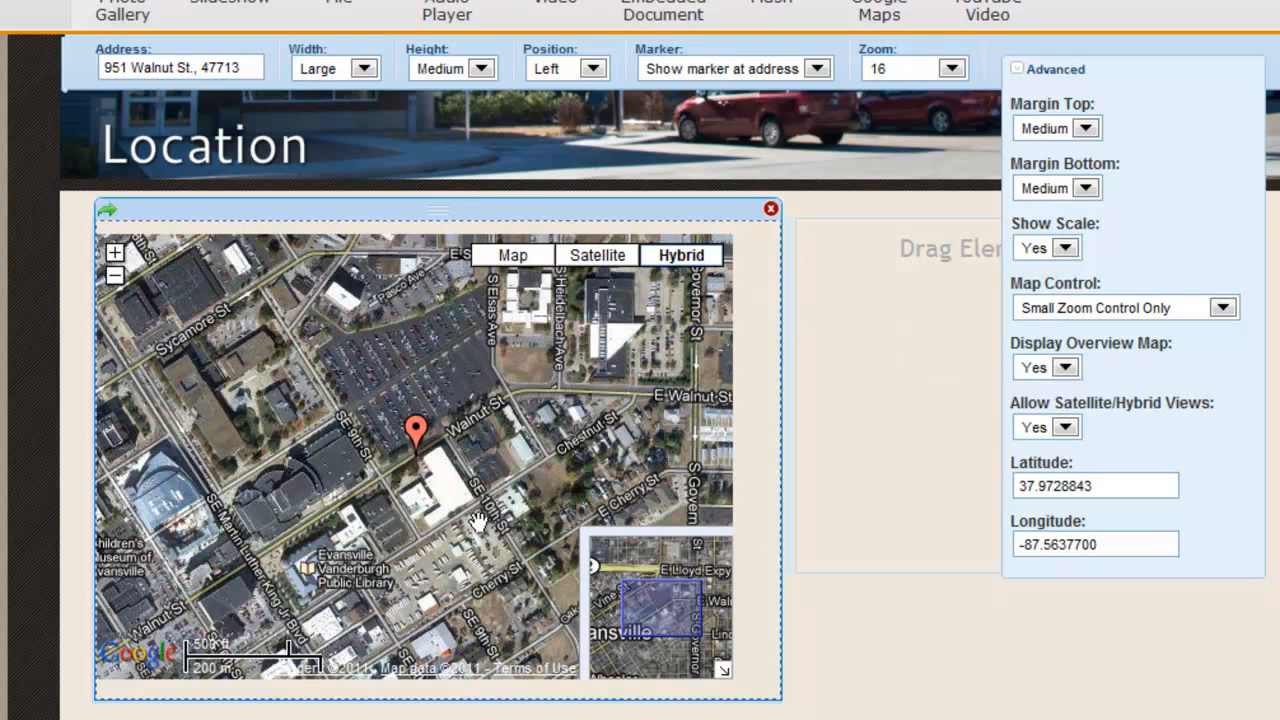
left_click(524, 268)
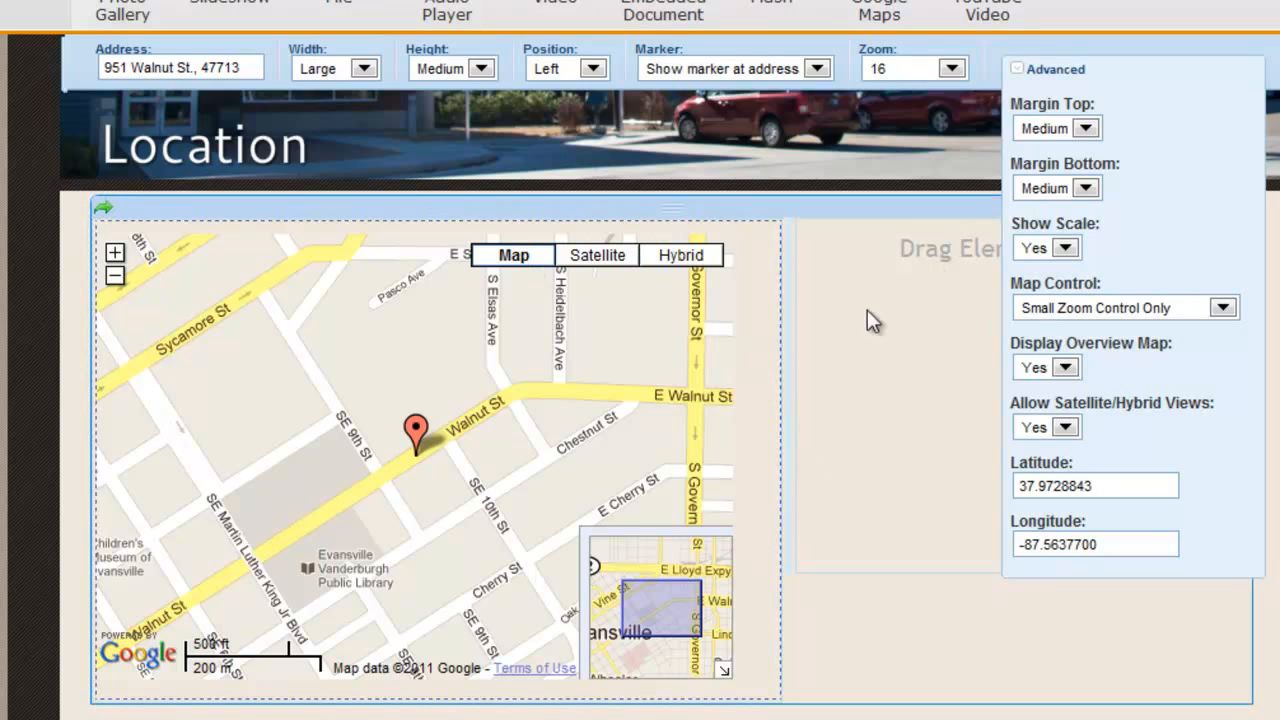
Add a Paragraph with Title block in the right column headed 'Mailing Address'.
left_click(1040, 69)
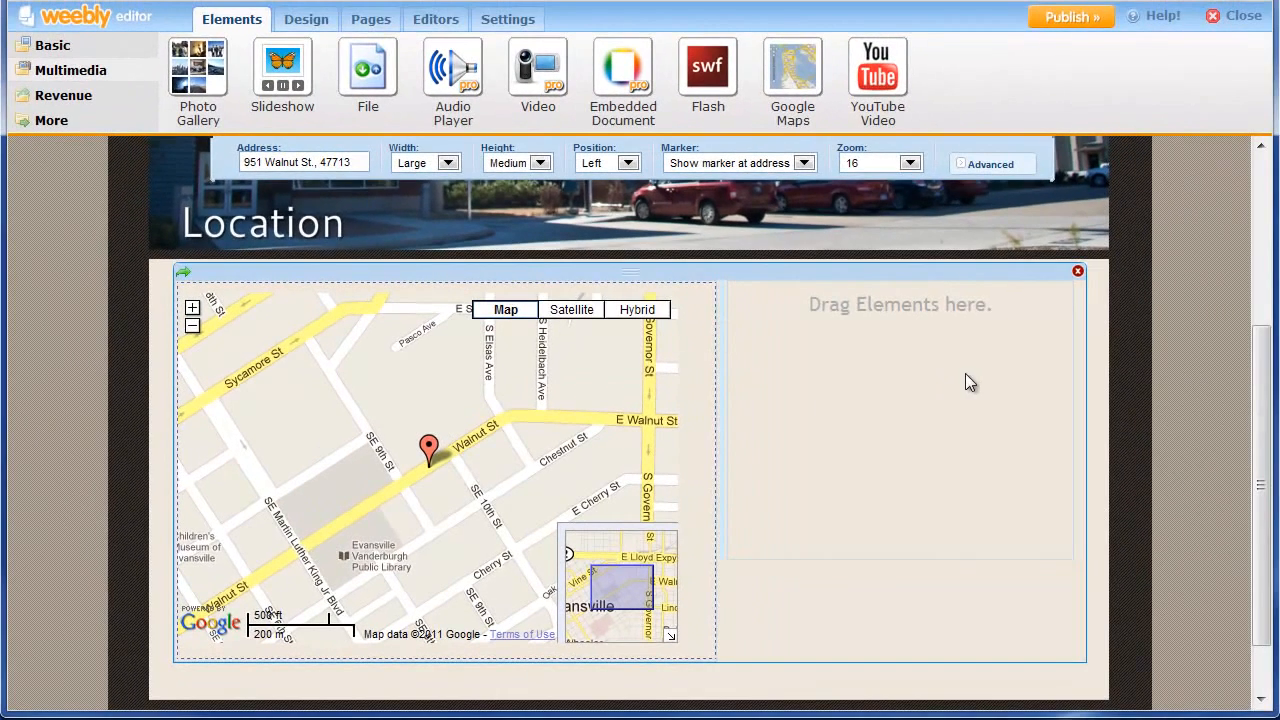
left_click(946, 365)
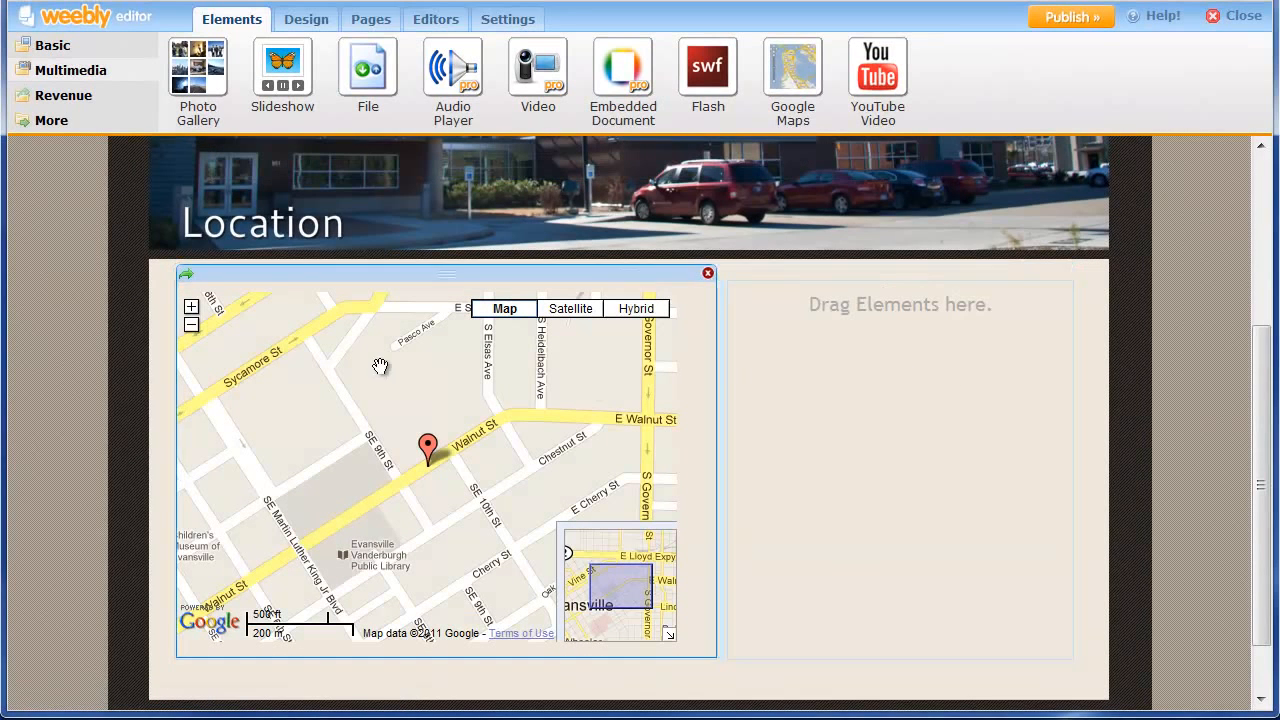
left_click(50, 47)
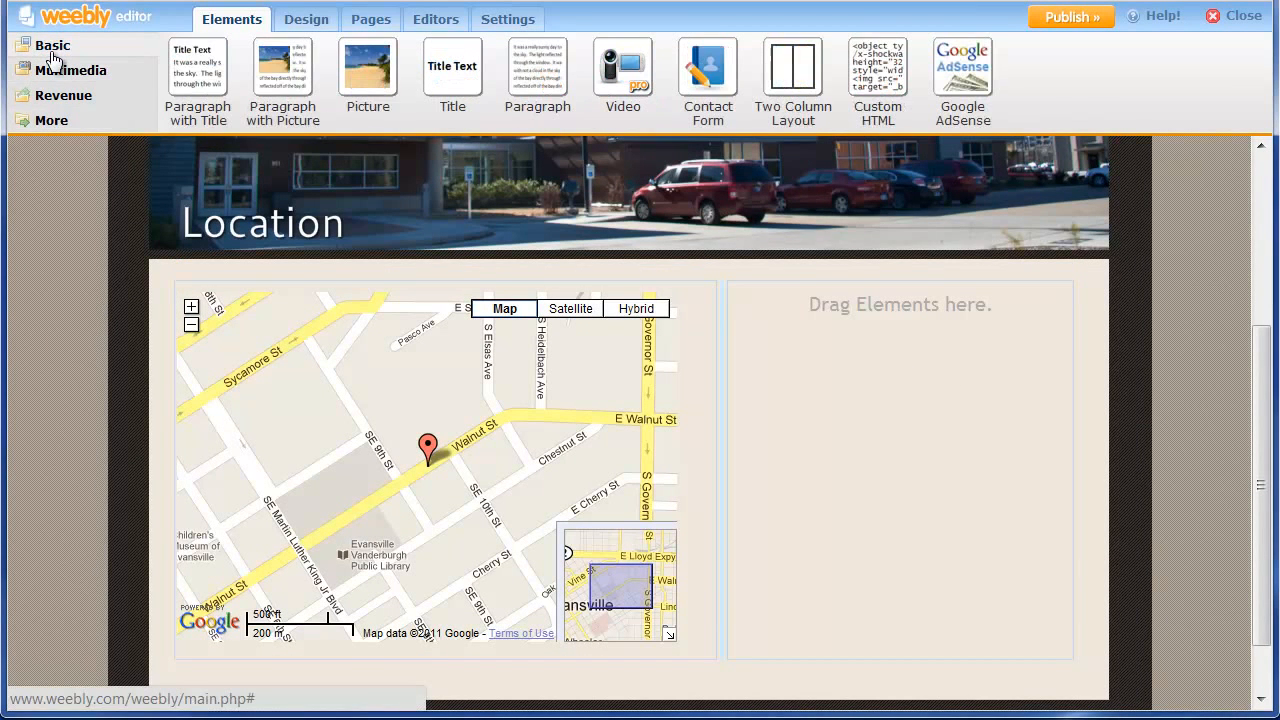
left_click_drag(201, 87, 871, 352)
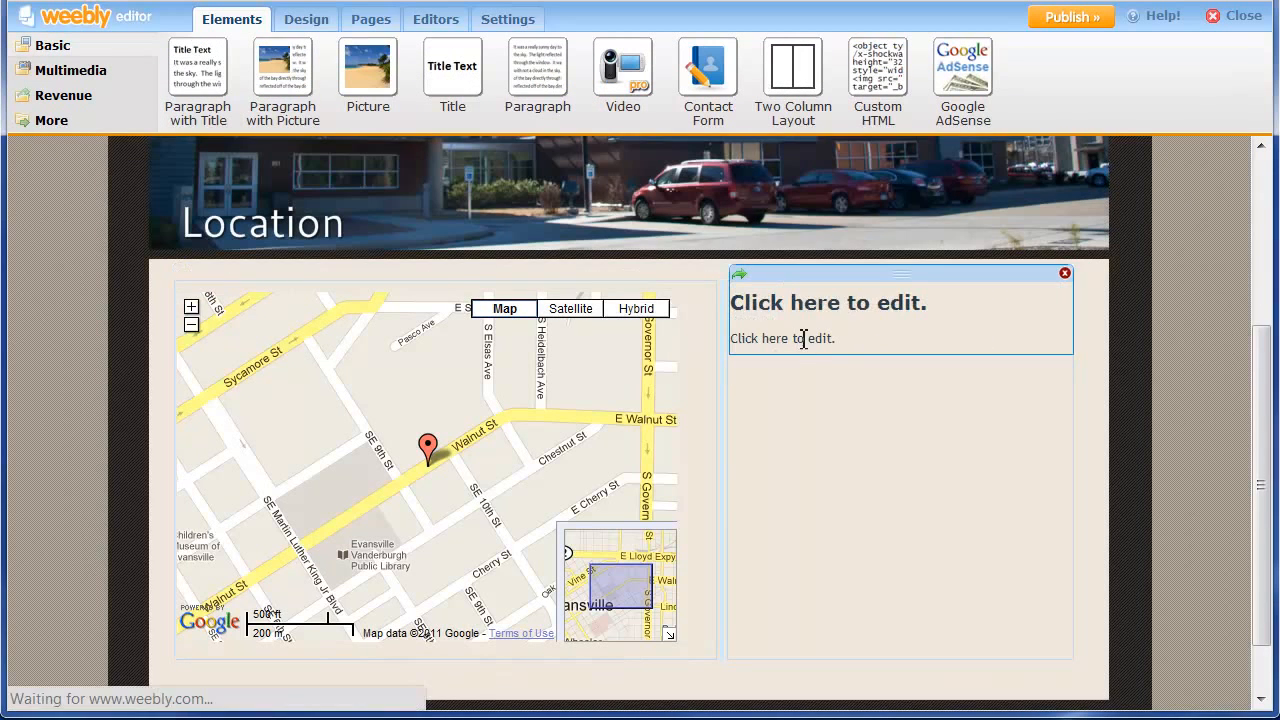
left_click(832, 312)
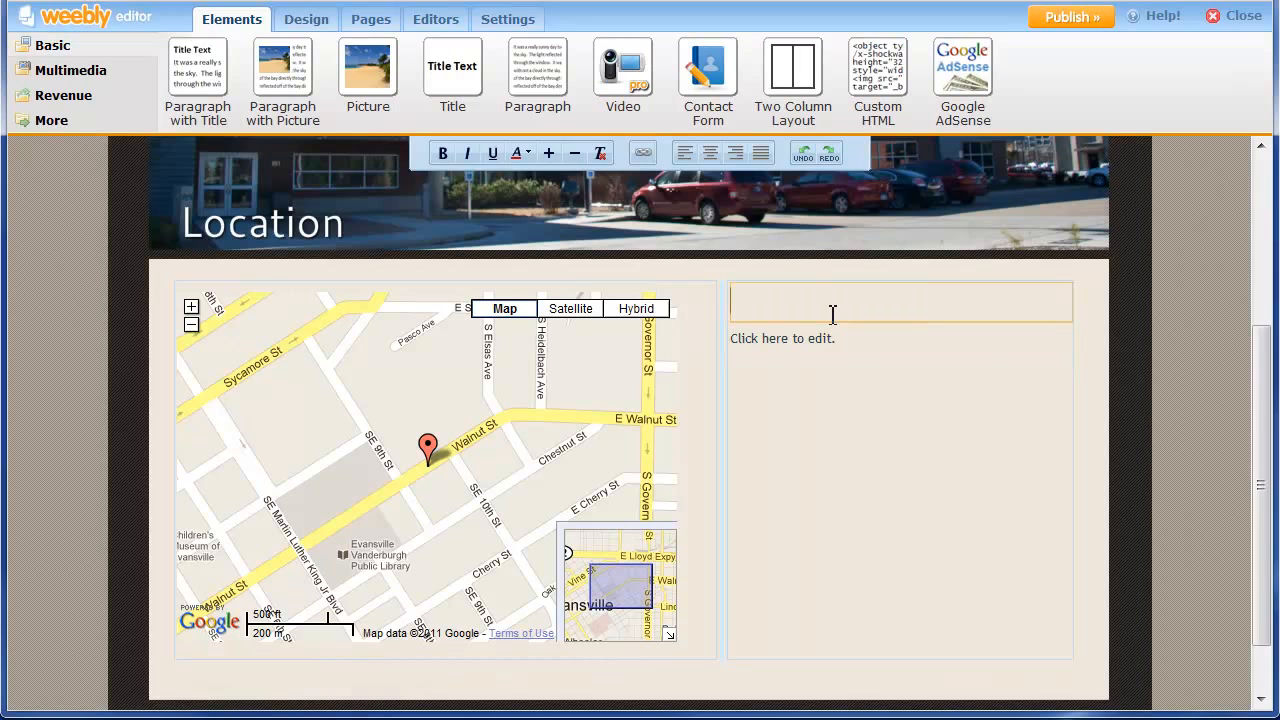
type("Mailing A")
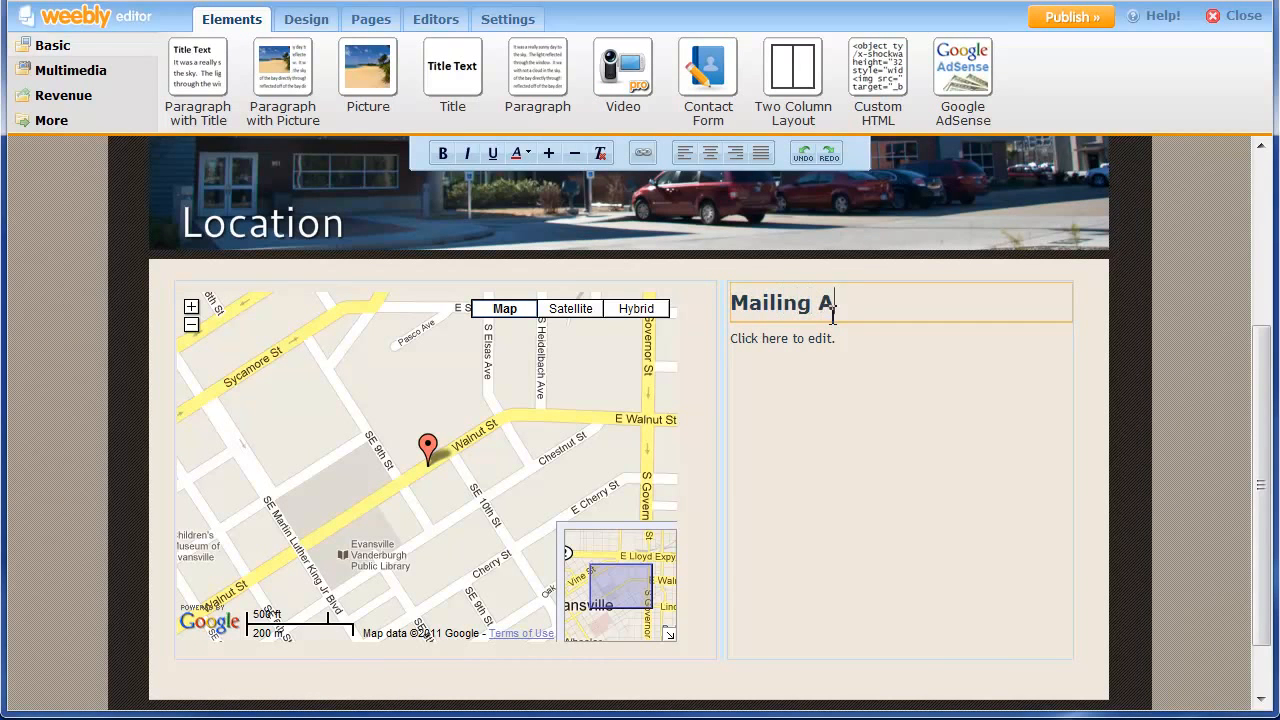
type("ddress")
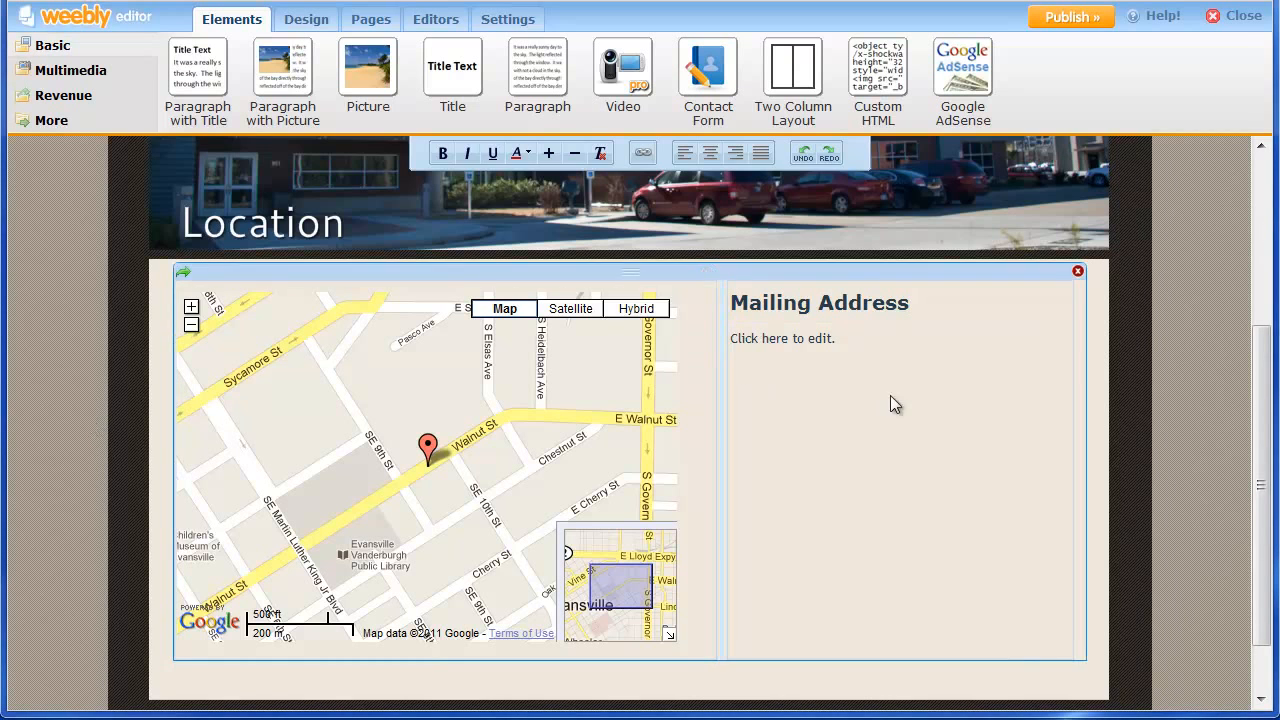
Paste the two address lines under Mailing Address and add another titled paragraph below.
left_click(838, 344)
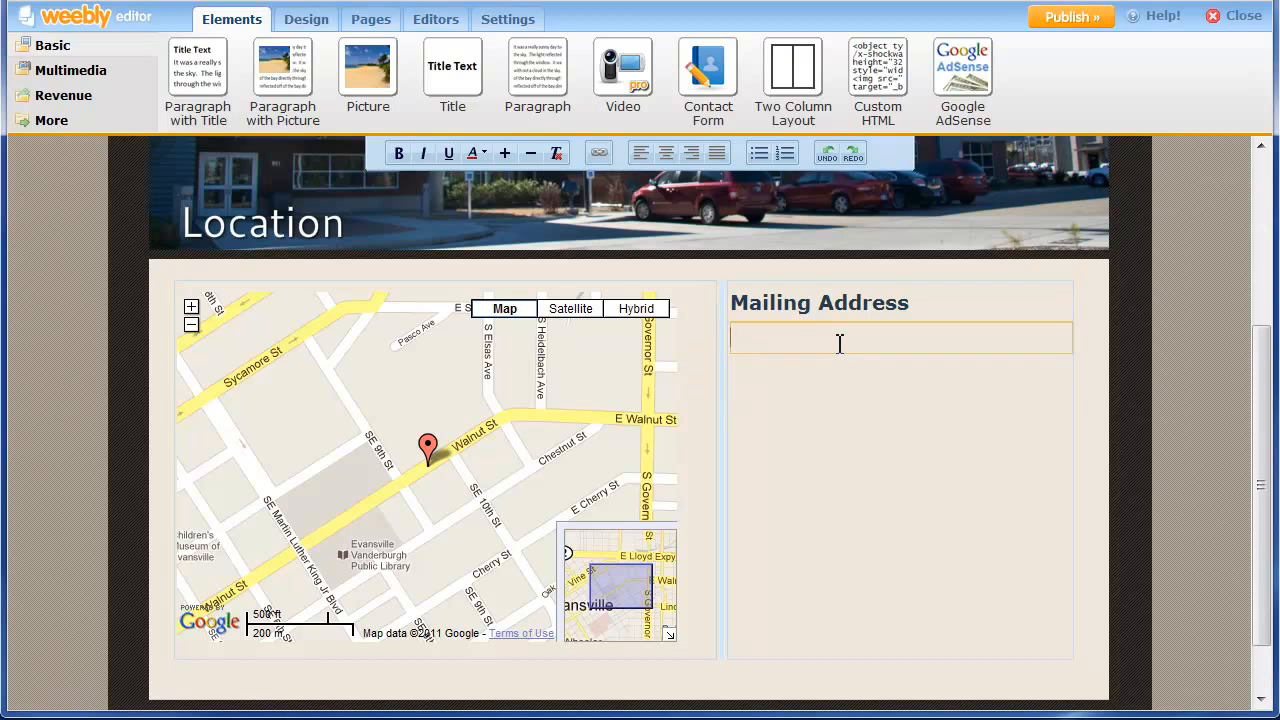
type("951 Walnut Street Evansville, IN 47713")
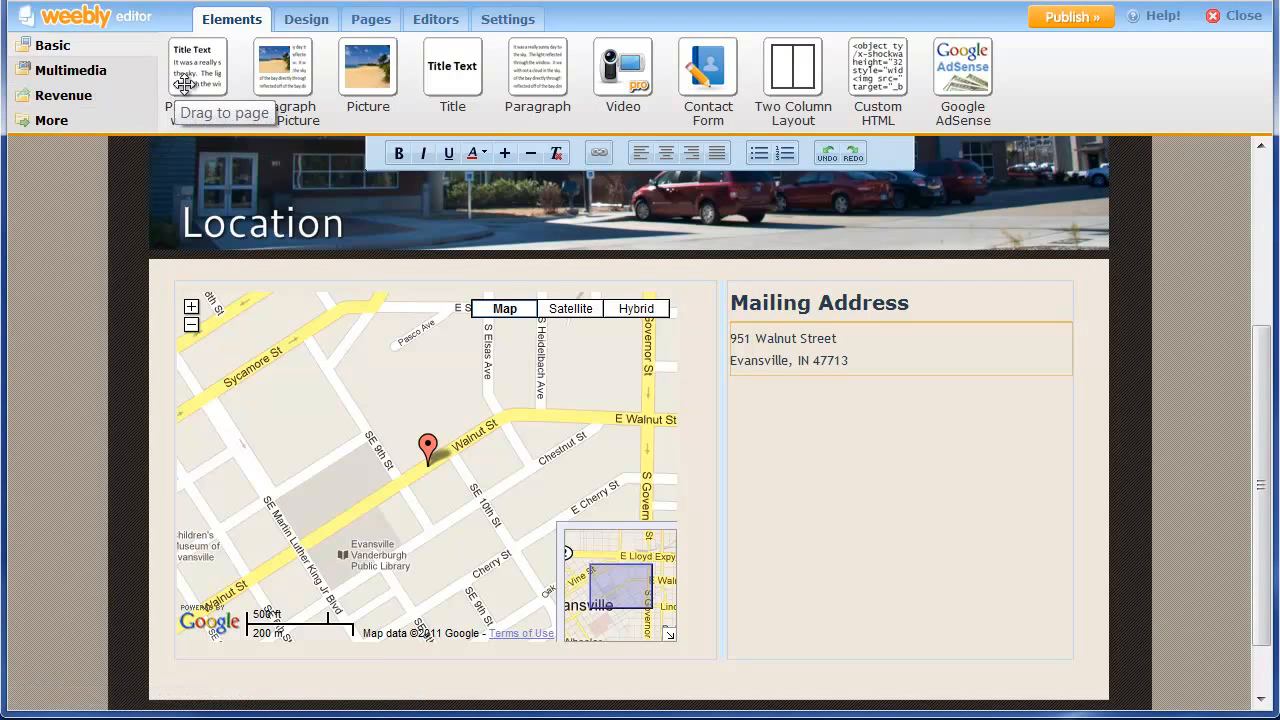
left_click_drag(185, 85, 818, 428)
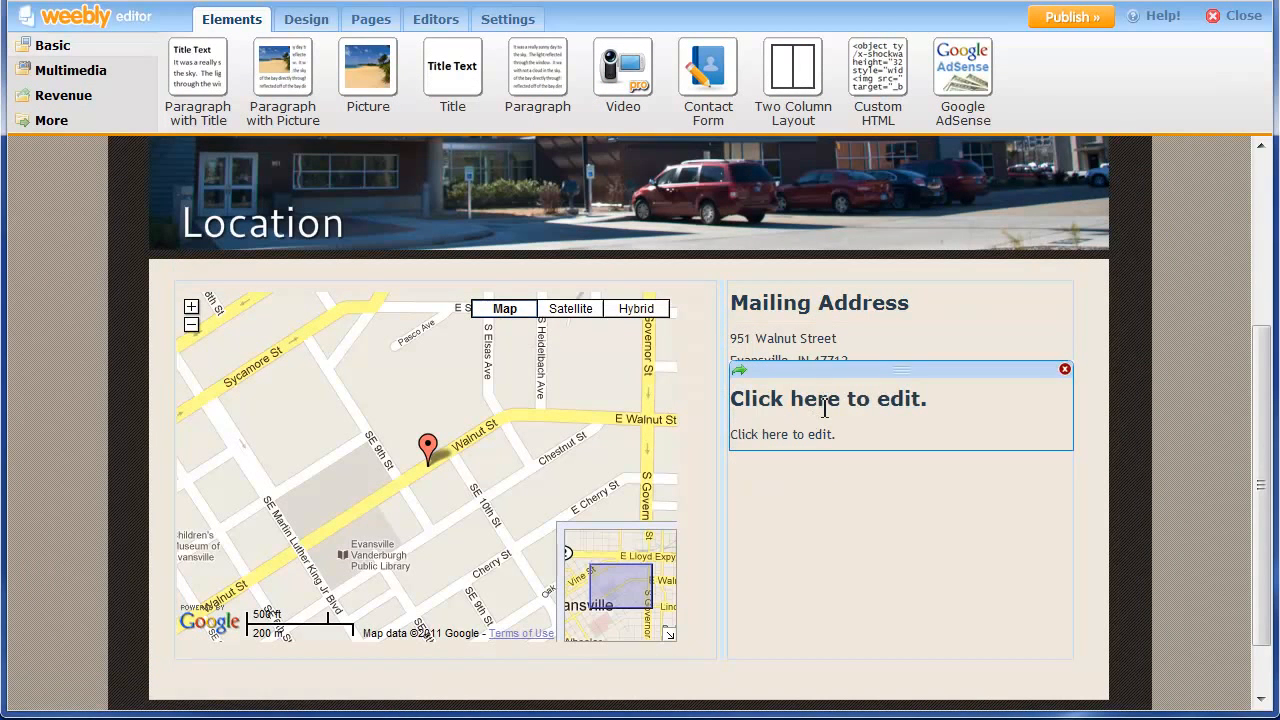
Title the second block 'Phone Number' and paste the phone, fax and staff extensions beneath it.
left_click(824, 407)
type("Phone Number")
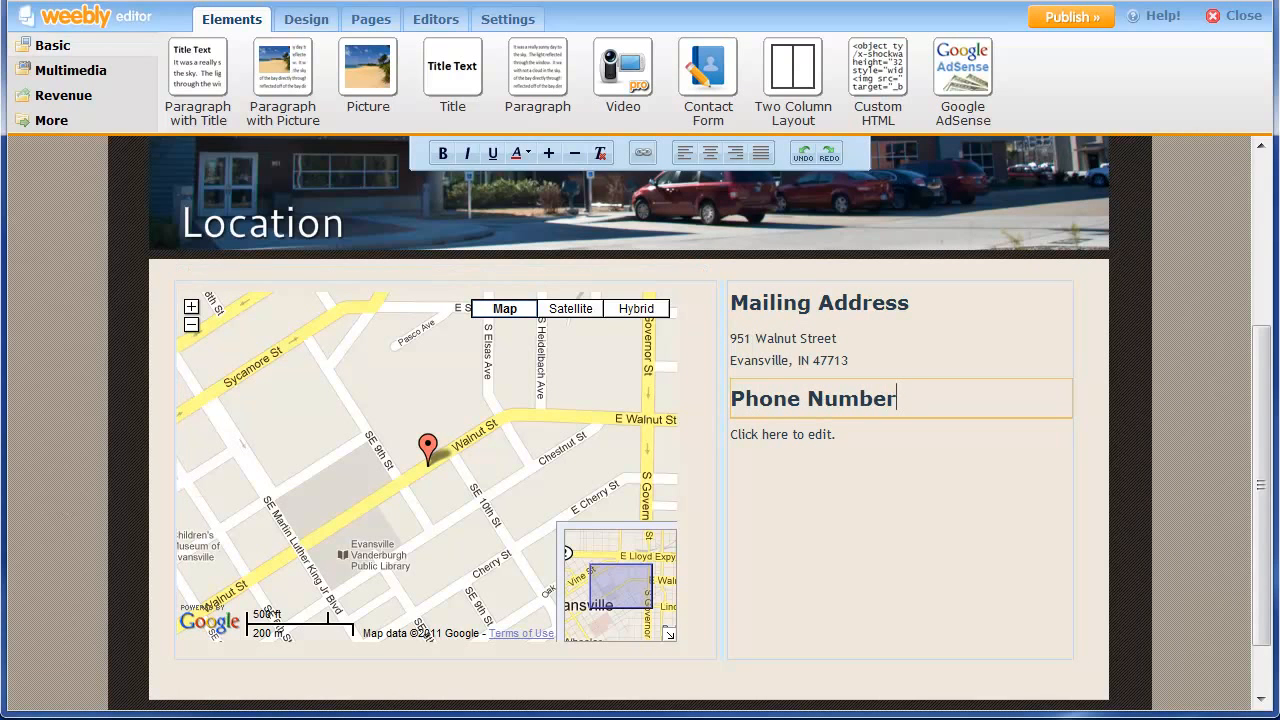
left_click(782, 435)
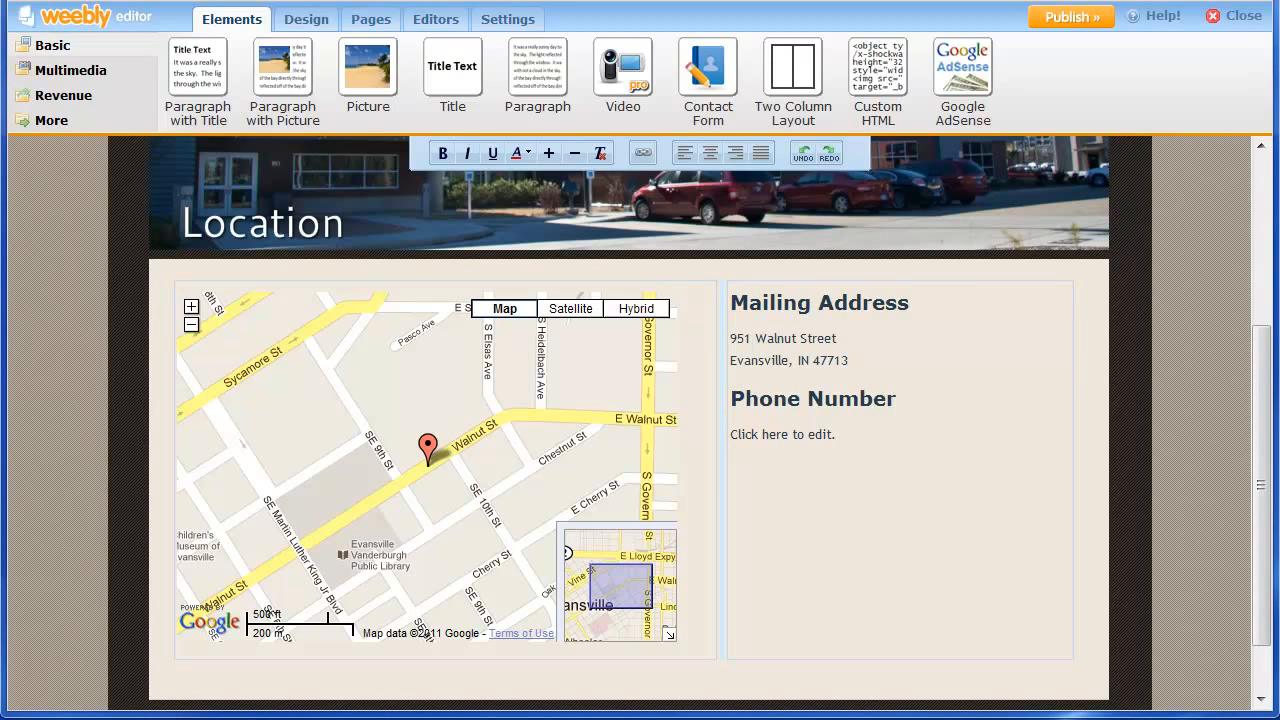
left_click(835, 438)
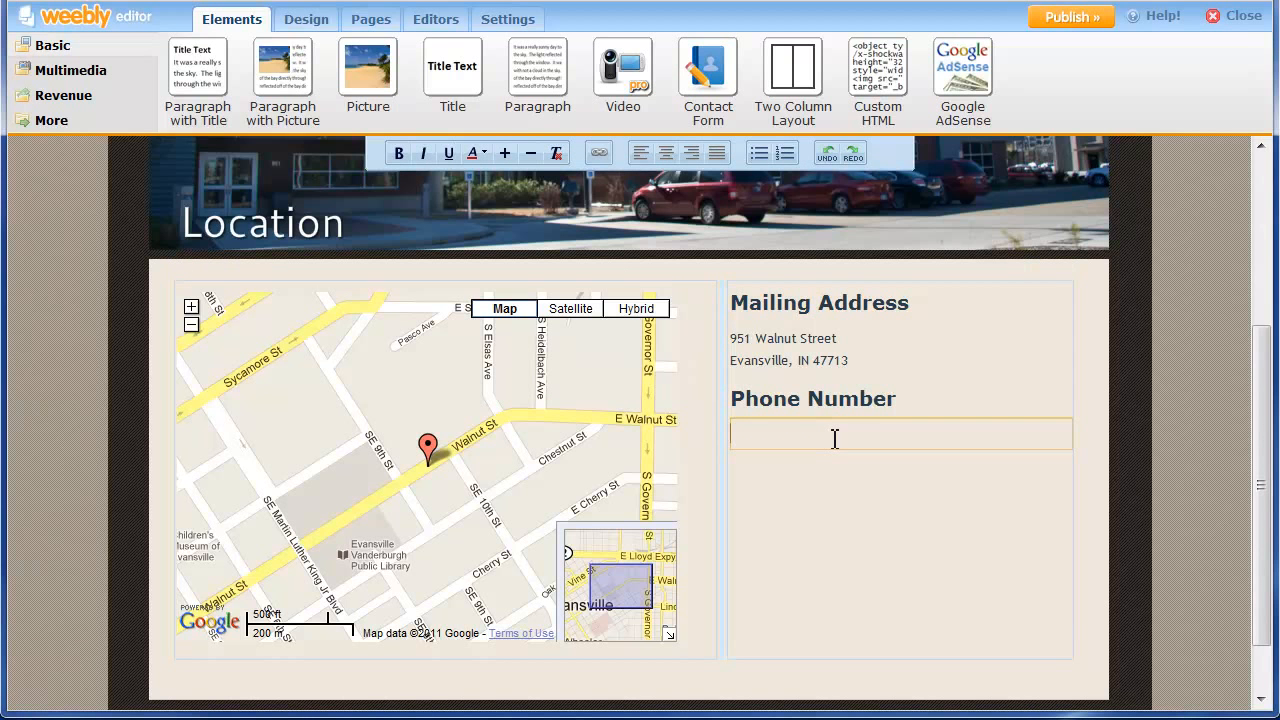
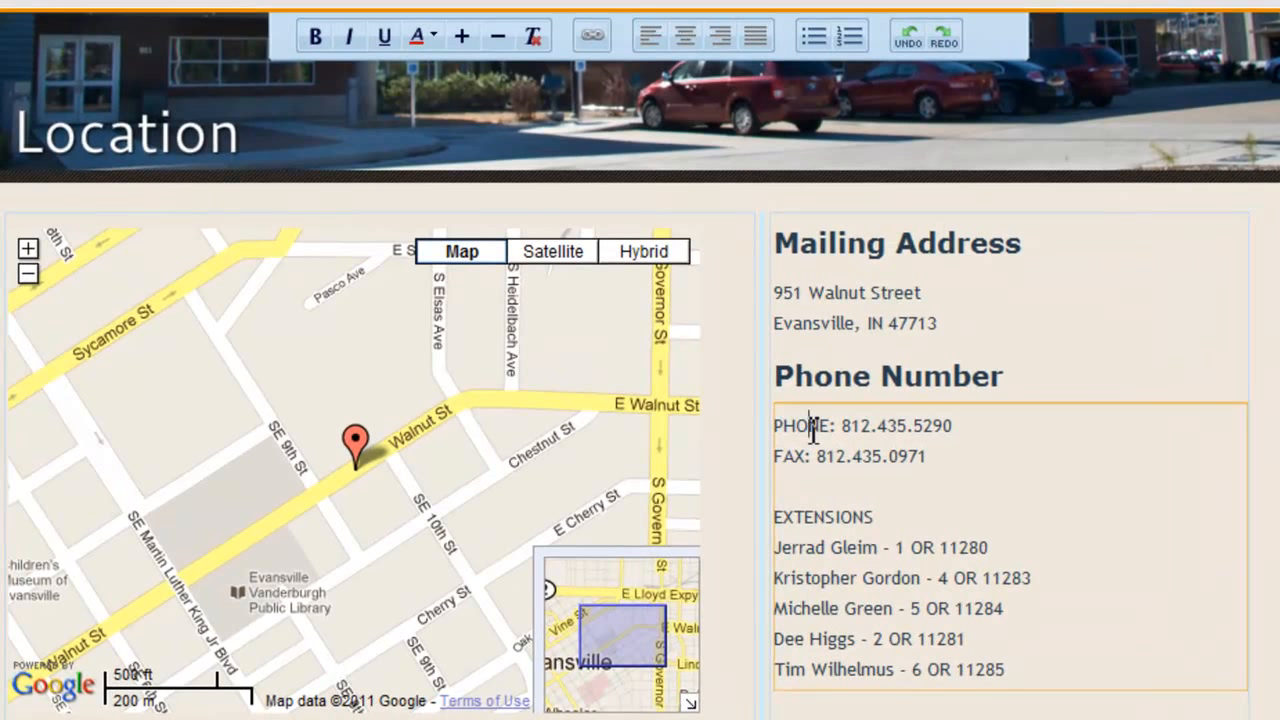
Make the PHONE: and FAX: labels bold and underlined.
double_click(813, 428)
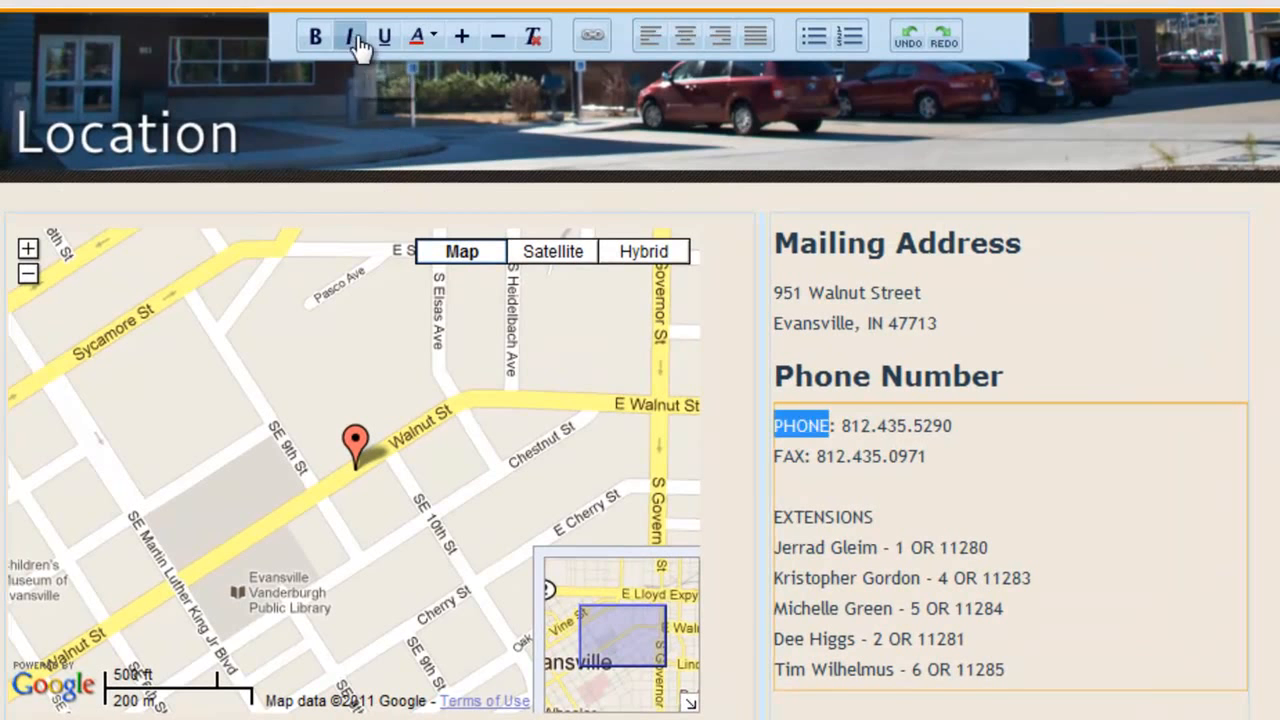
left_click(839, 428)
left_click_drag(839, 428, 768, 428)
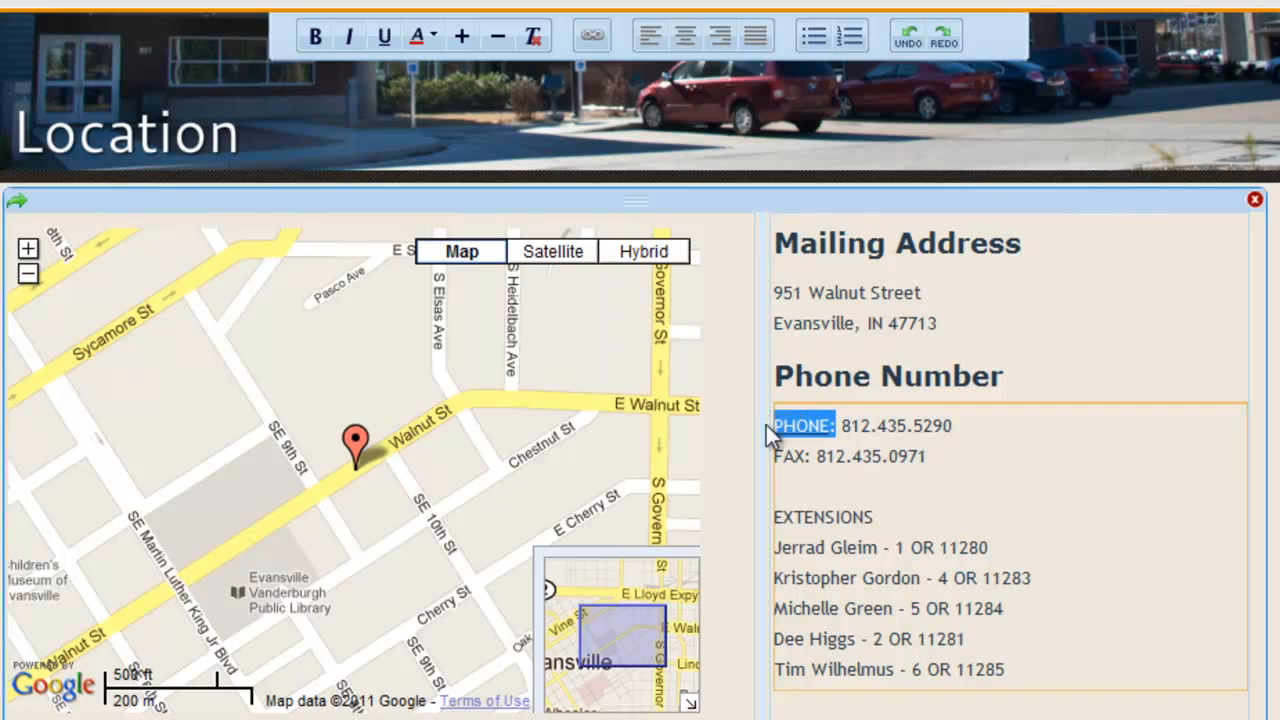
left_click(314, 36)
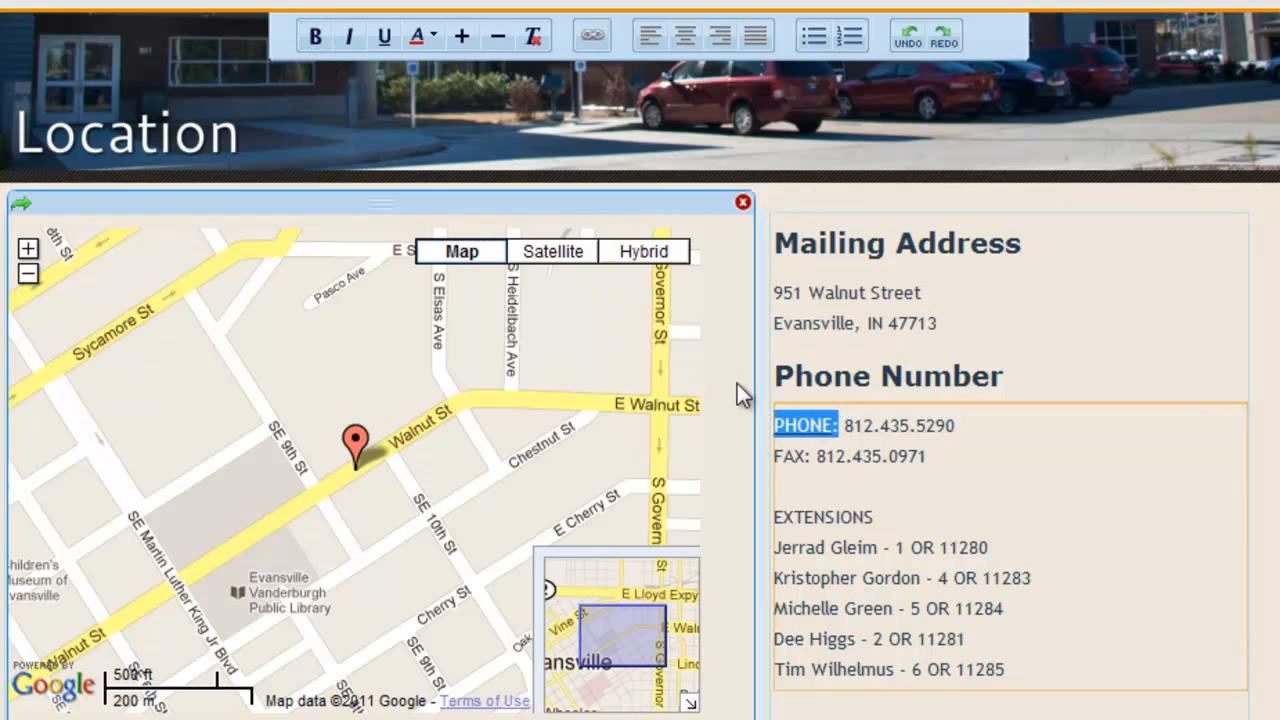
left_click(789, 462)
double_click(789, 462)
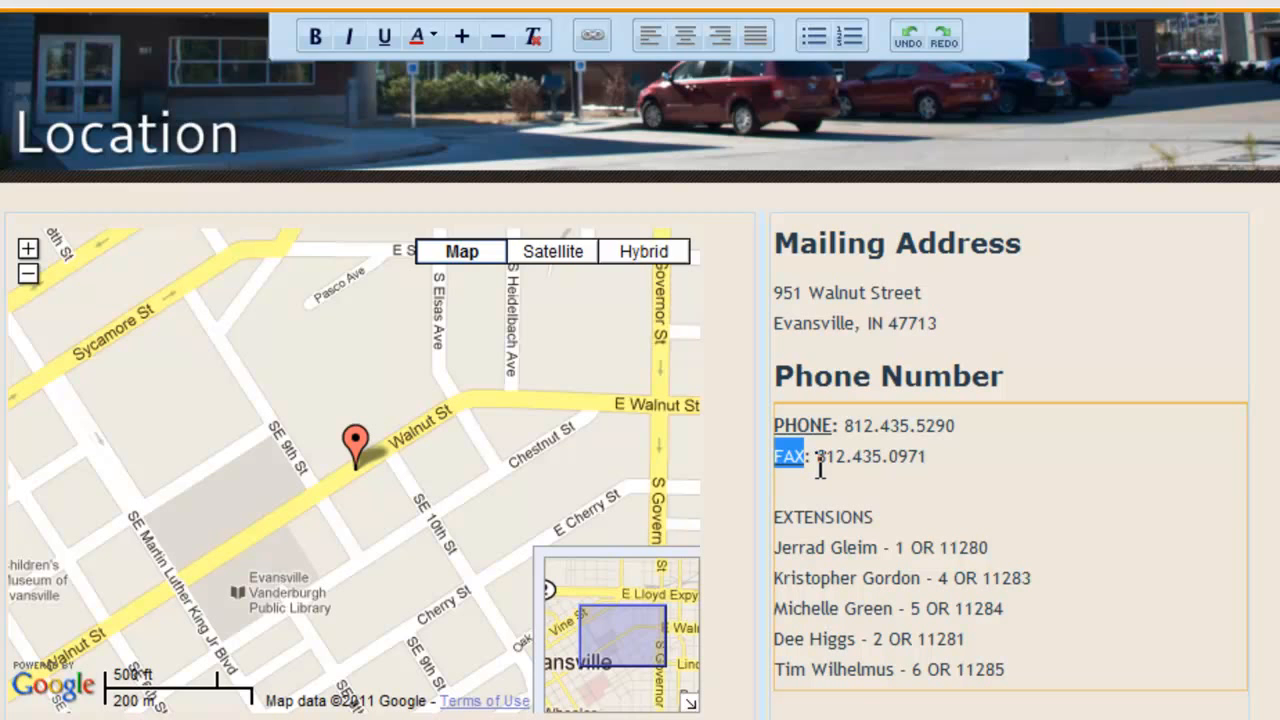
left_click_drag(817, 467, 772, 452)
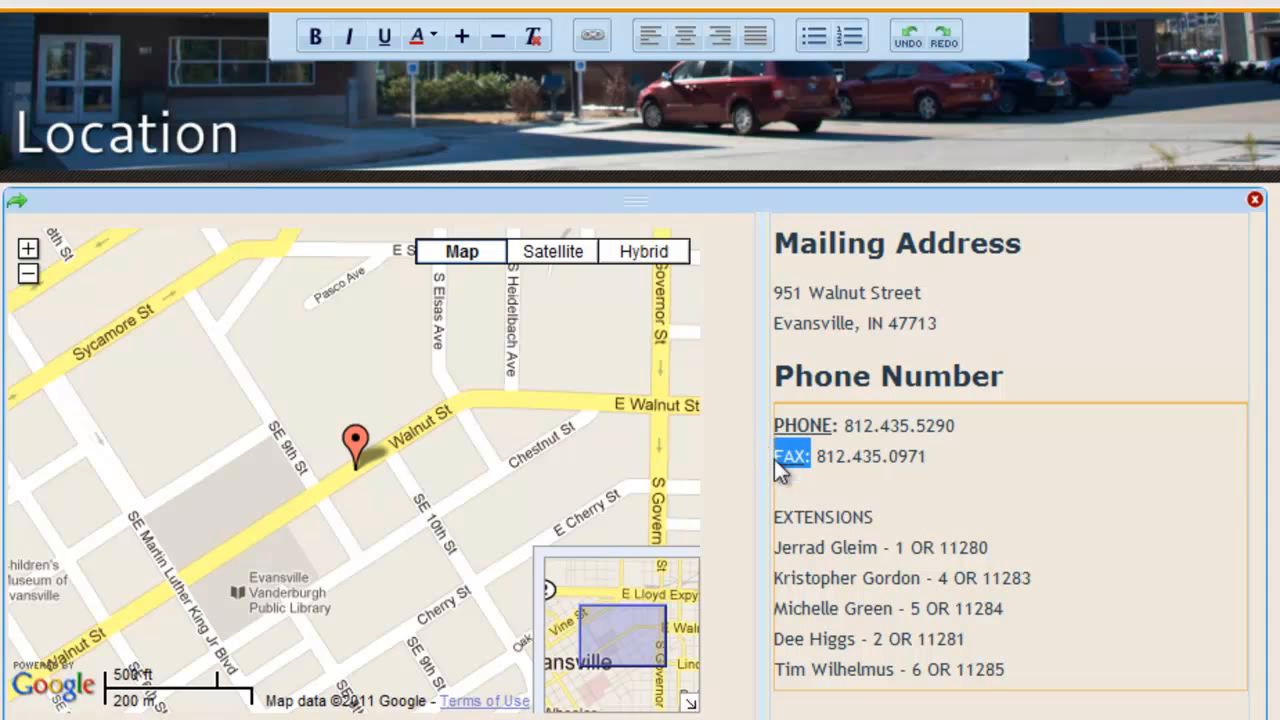
key("ctrl+b")
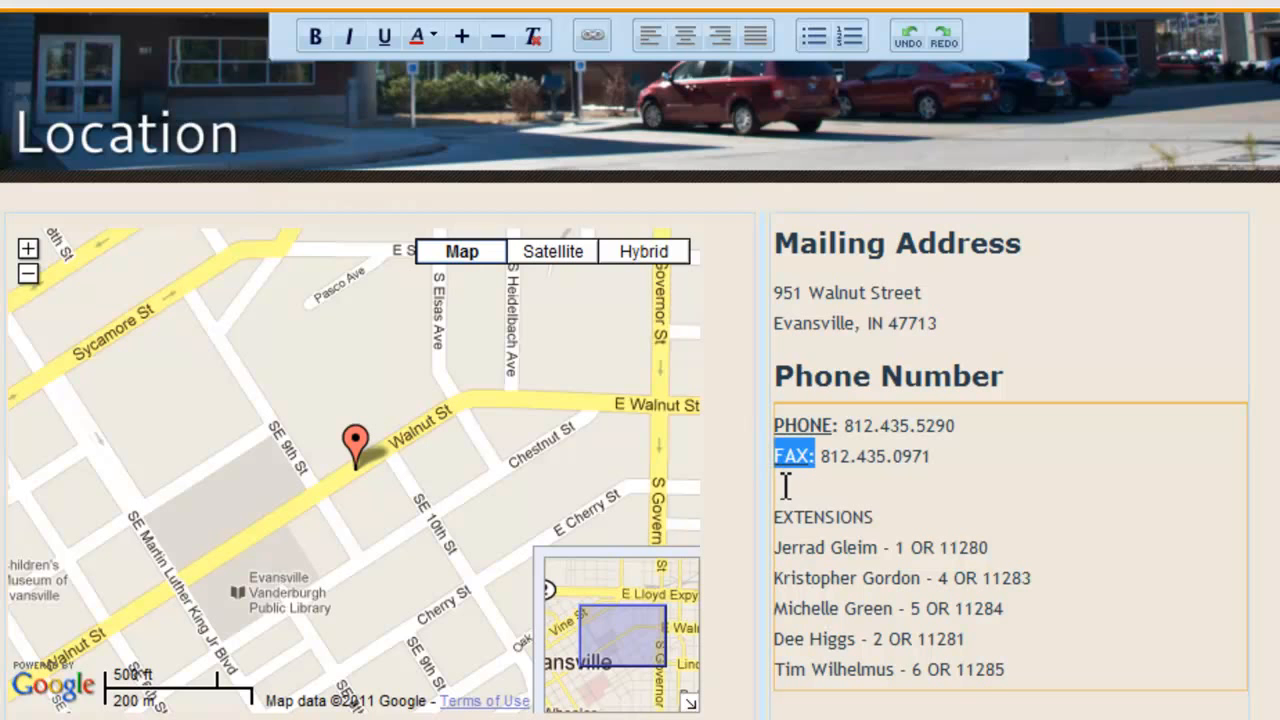
left_click(893, 480)
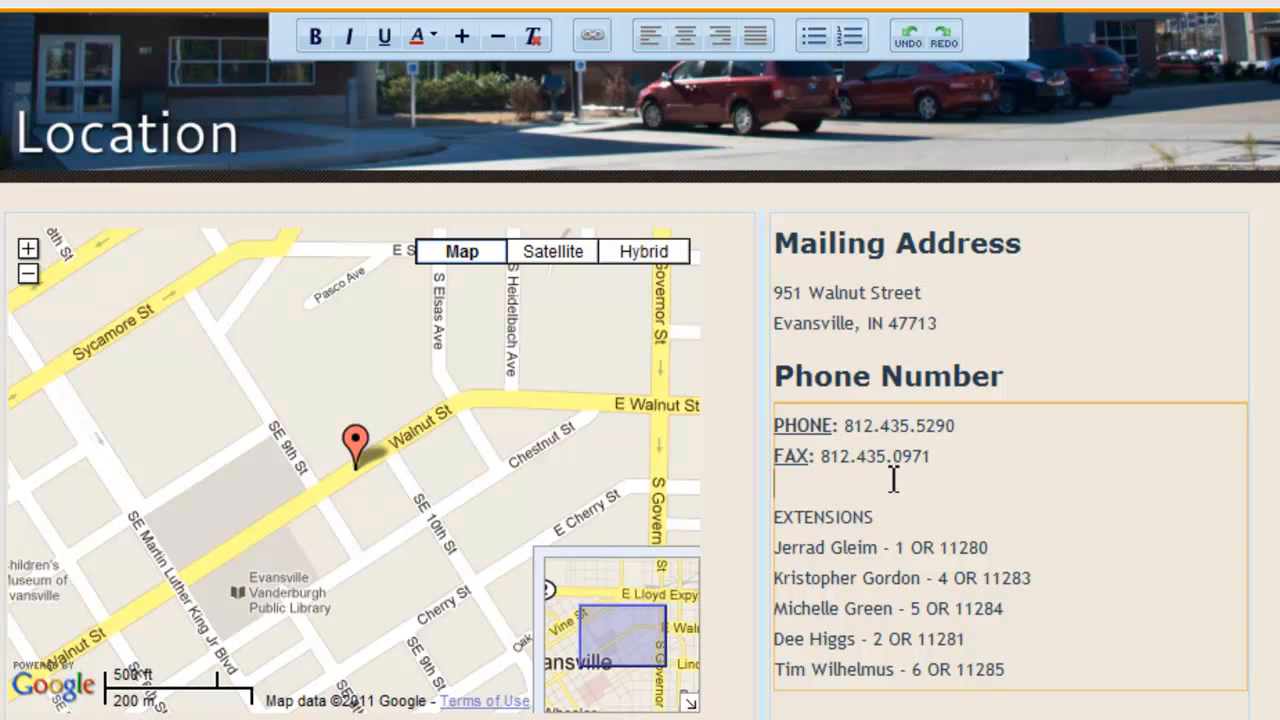
Make the EXTENSIONS heading bold and increase its font size.
left_click_drag(887, 520, 760, 527)
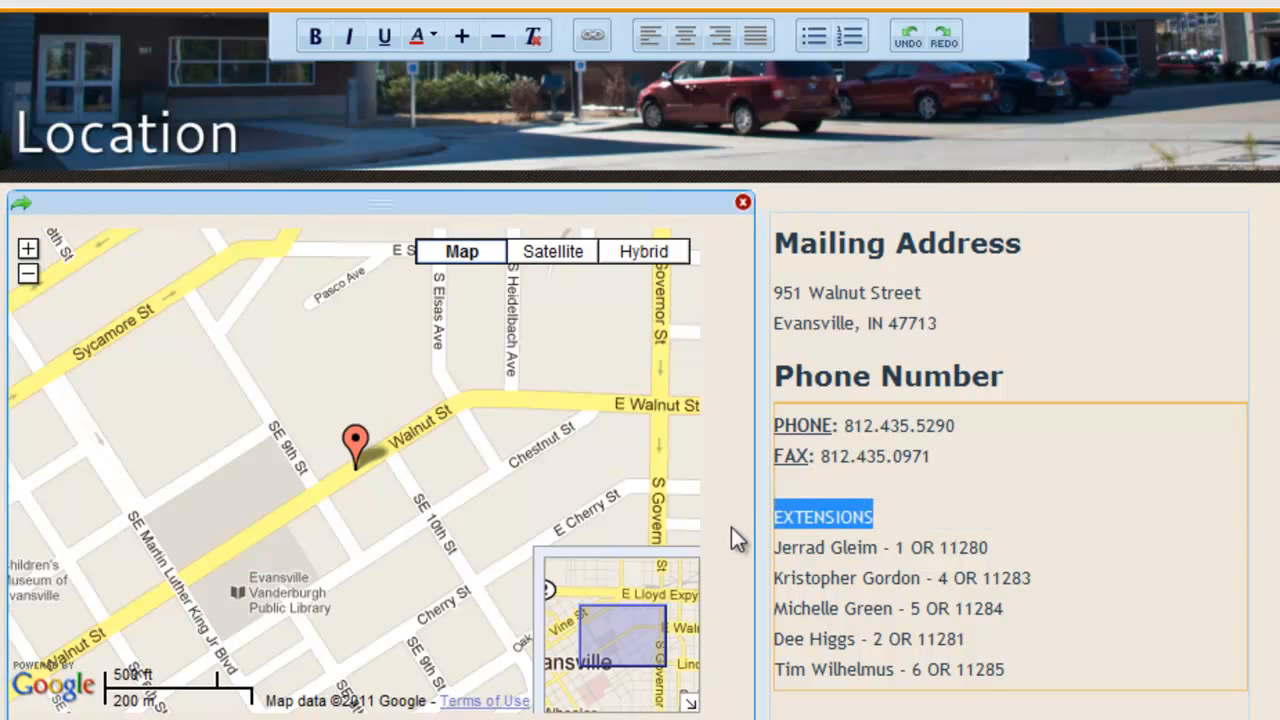
left_click(316, 38)
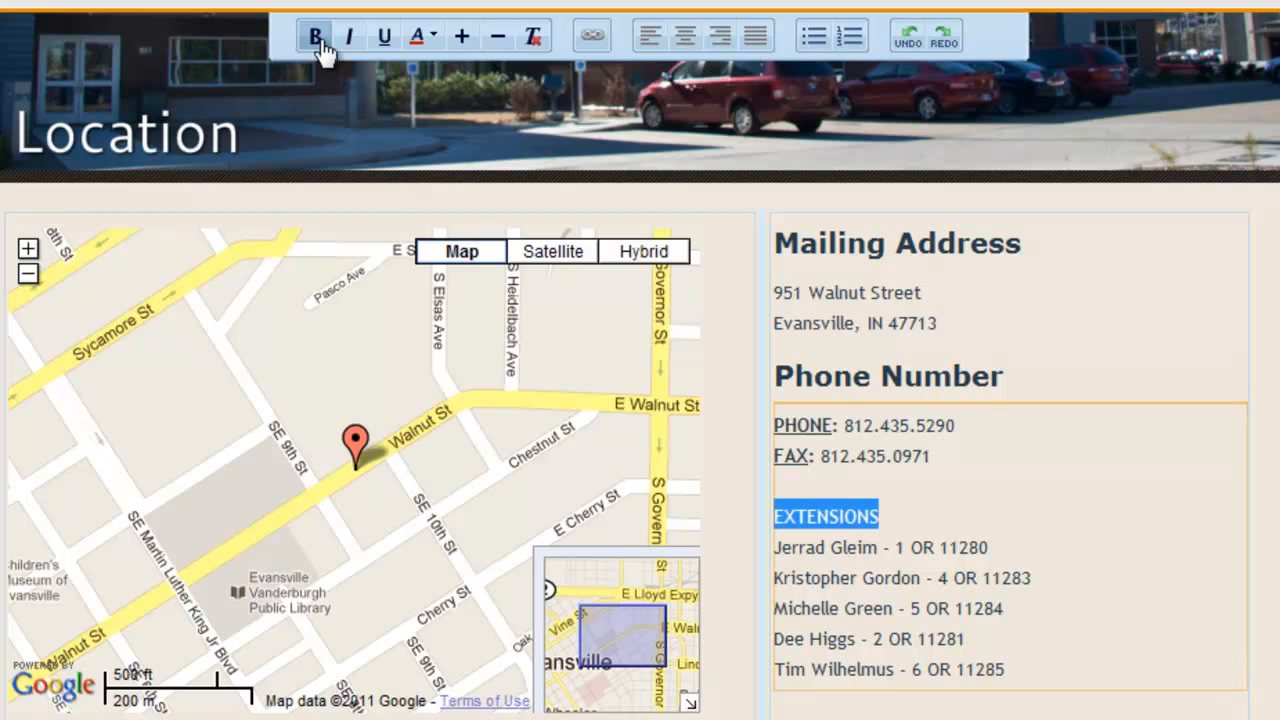
left_click(468, 37)
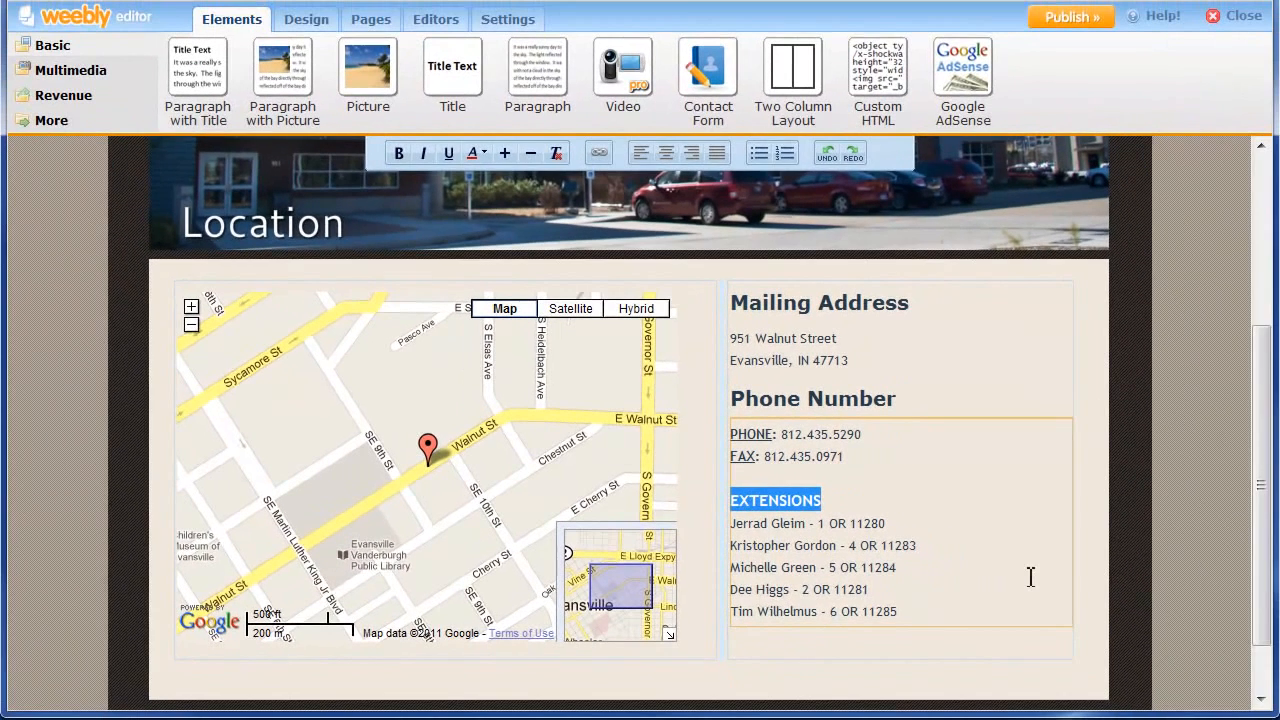
Drag a Multimedia File element into the right column below the extensions list.
left_click_drag(1273, 595, 1255, 482)
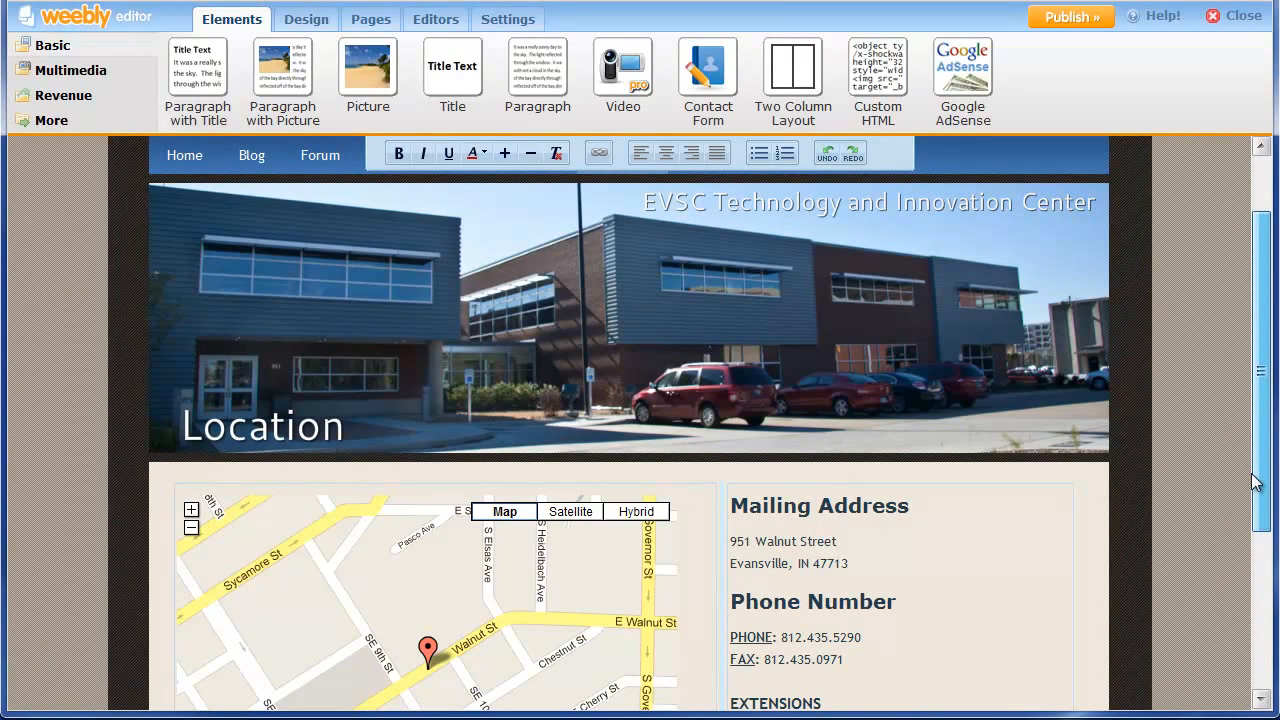
left_click_drag(1255, 482, 1236, 594)
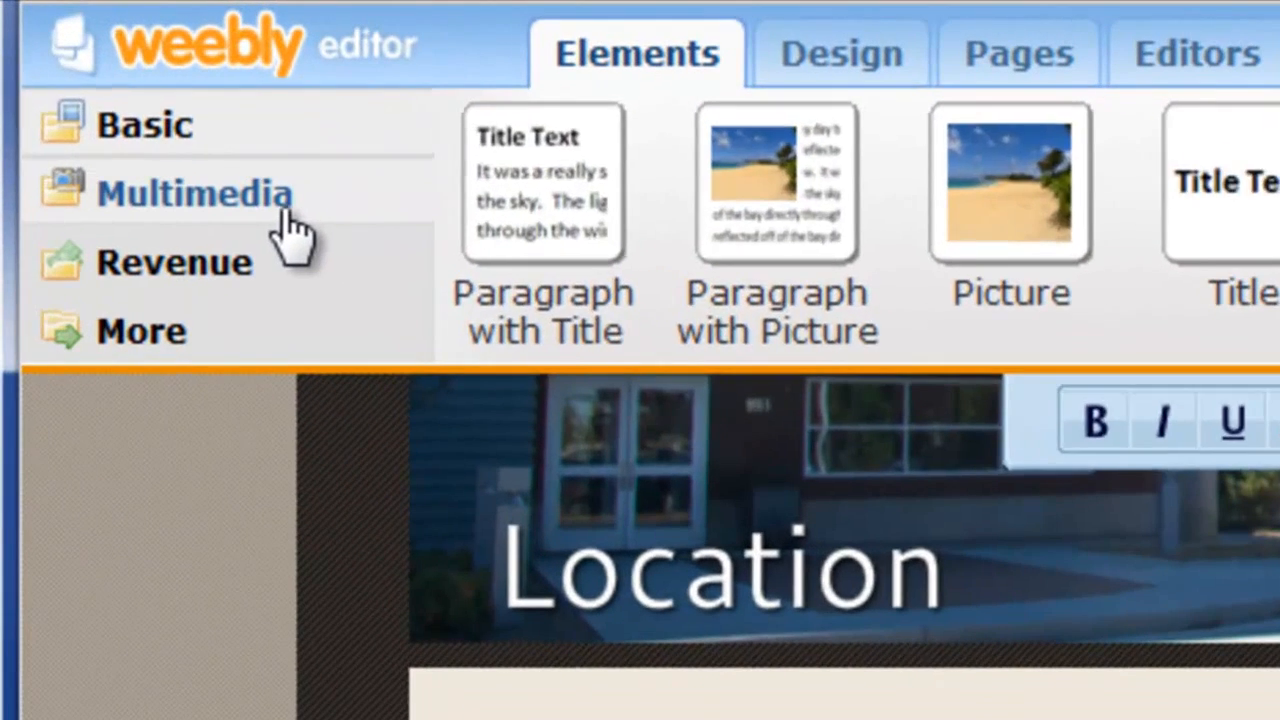
left_click(266, 196)
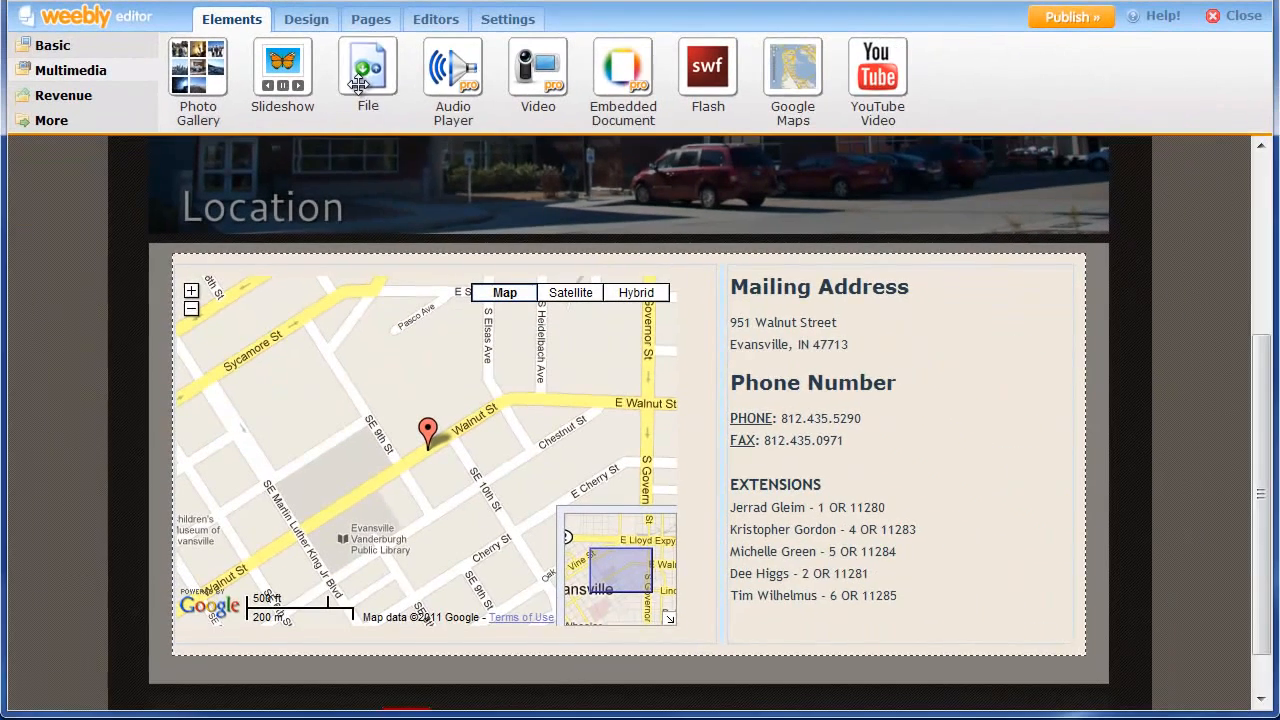
left_click_drag(640, 250, 1014, 703)
left_click_drag(497, 258, 771, 593)
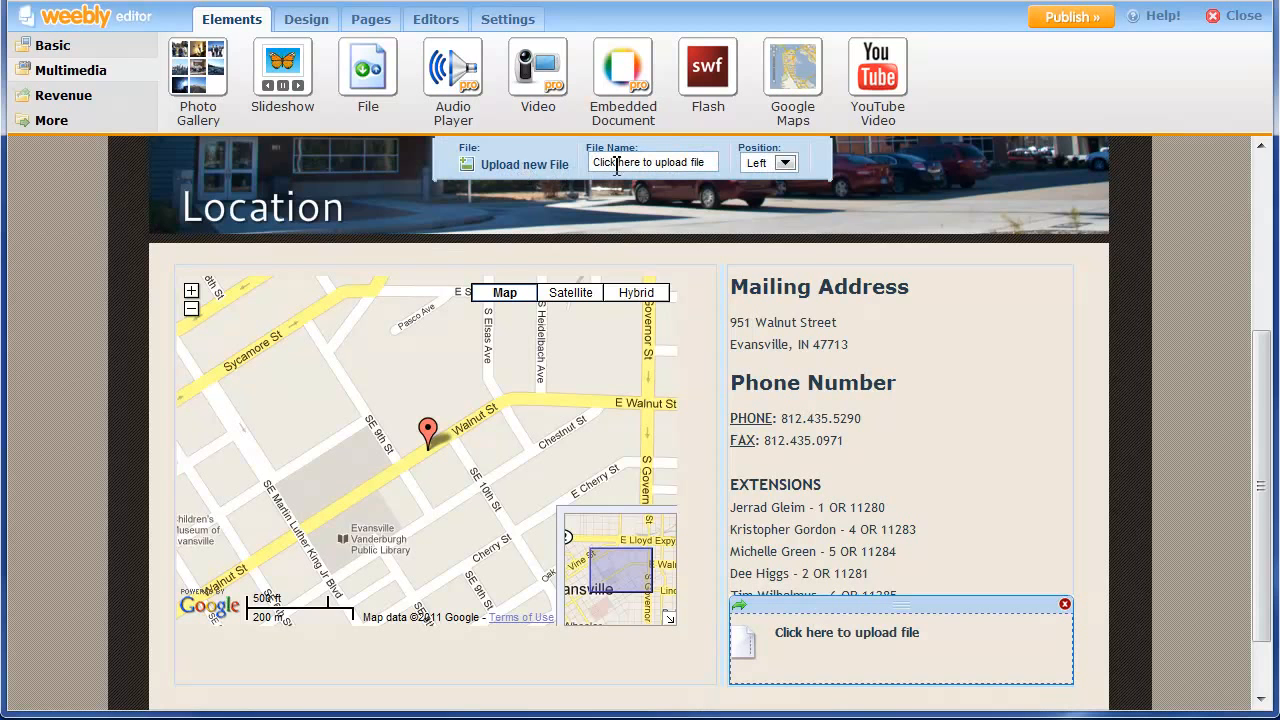
Upload location01.jpg from the header pics folder into the File element.
left_click(524, 165)
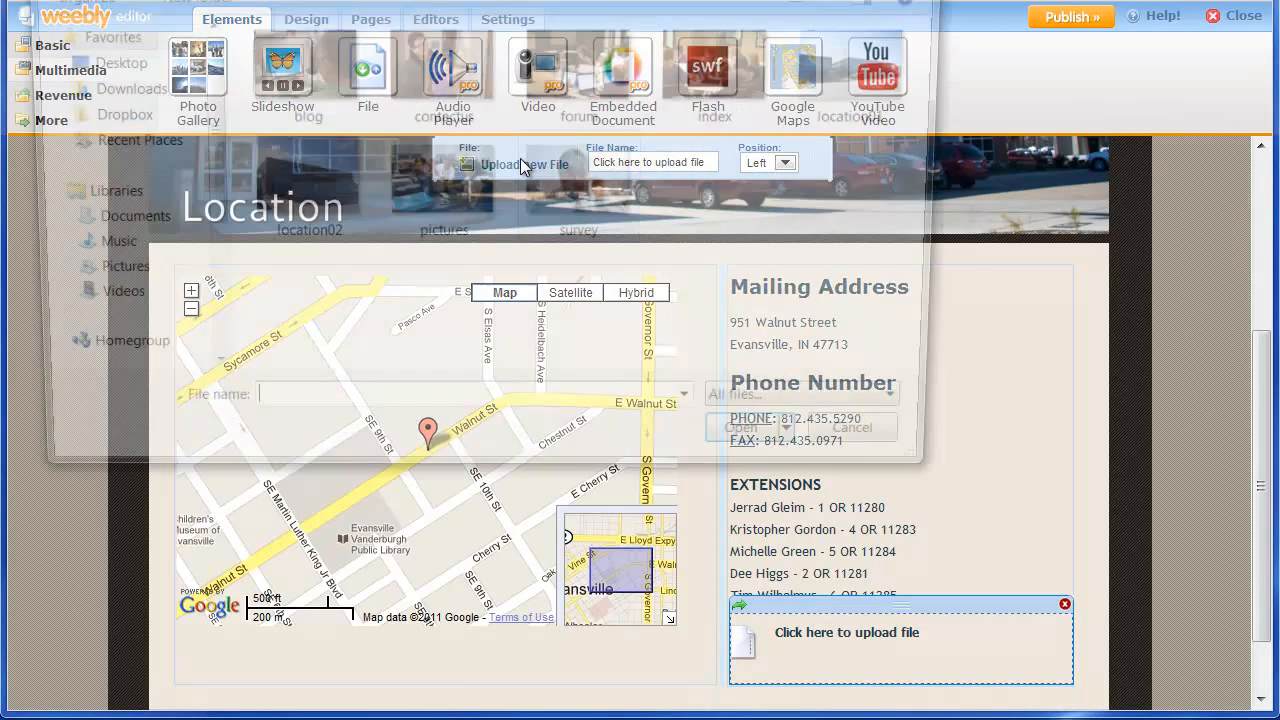
left_click(36, 0)
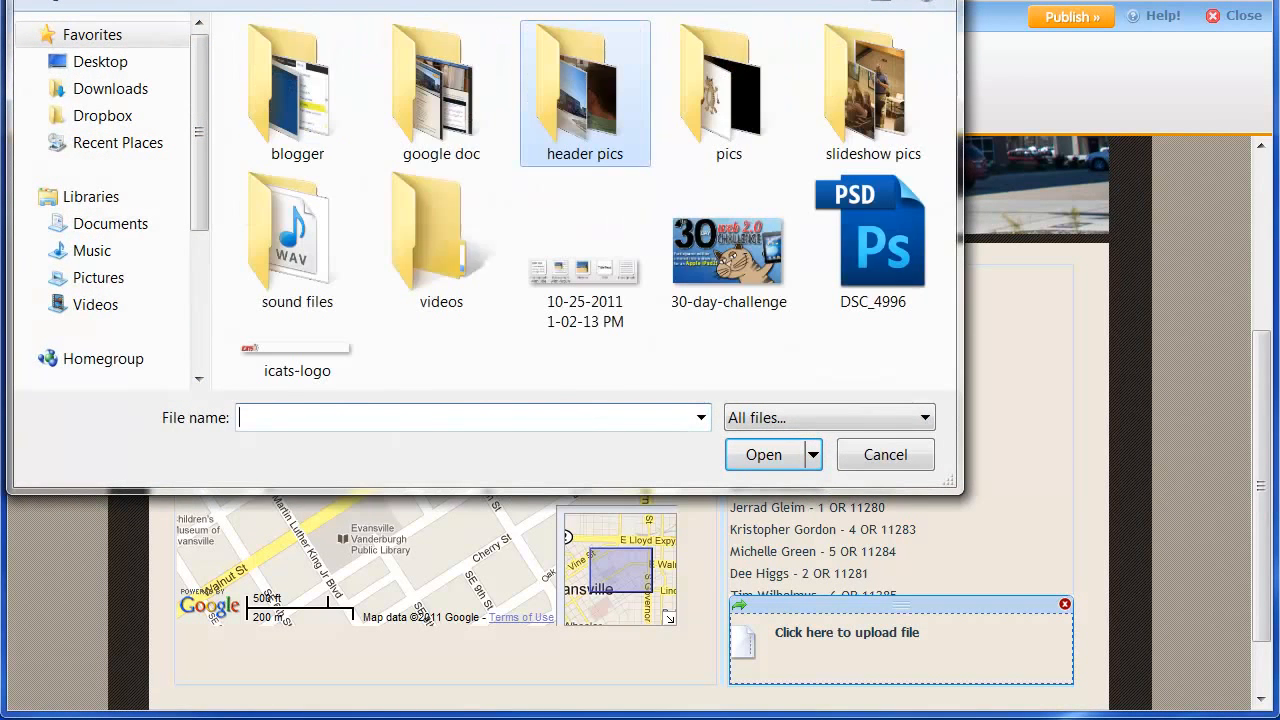
double_click(603, 126)
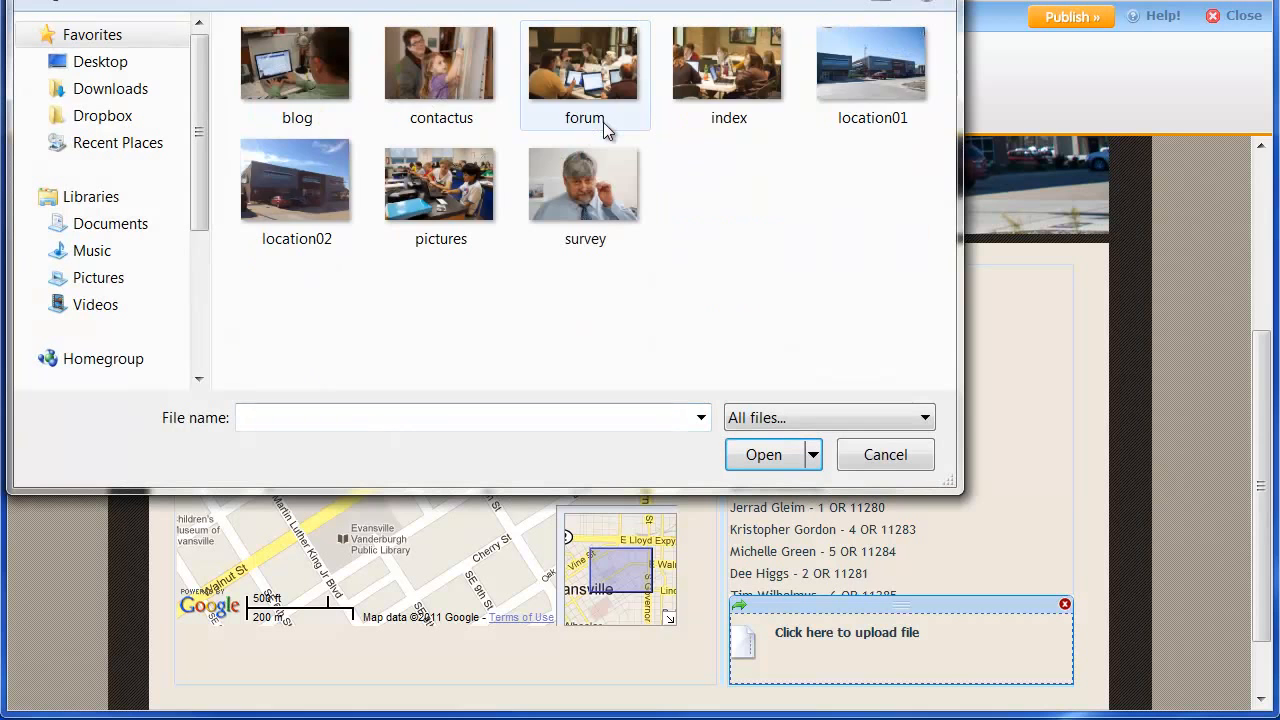
left_click(895, 80)
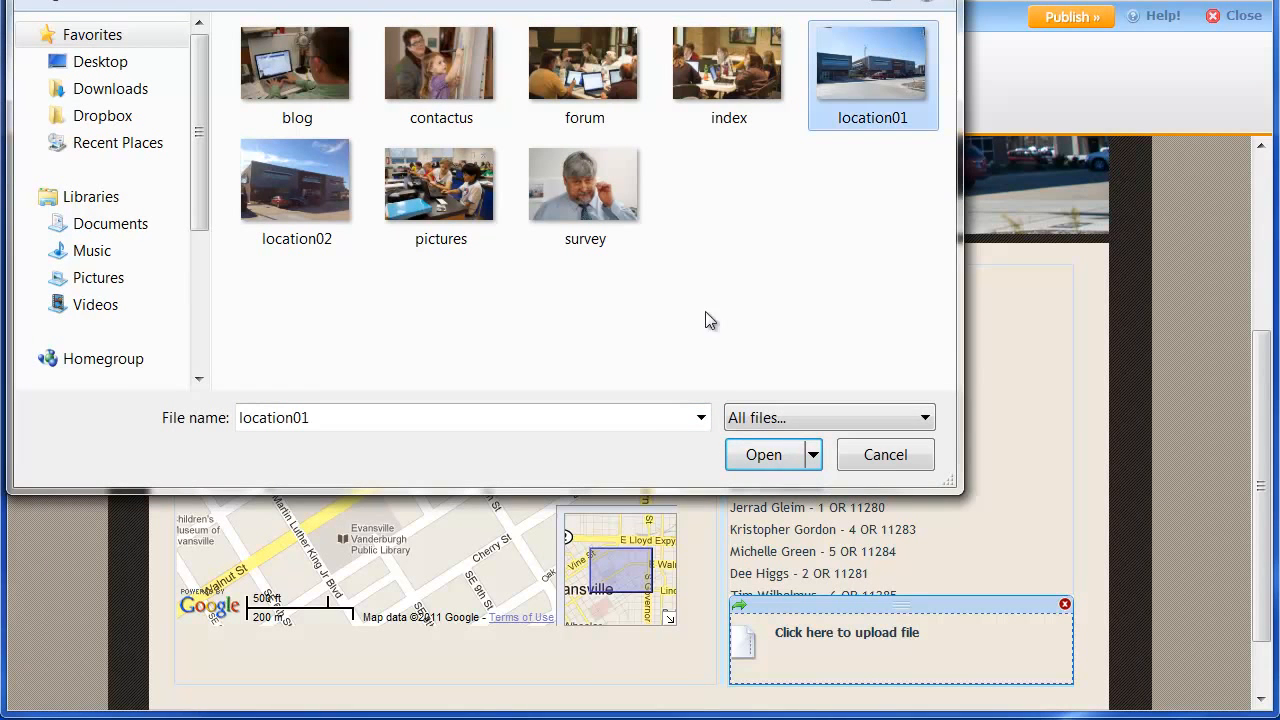
left_click(749, 452)
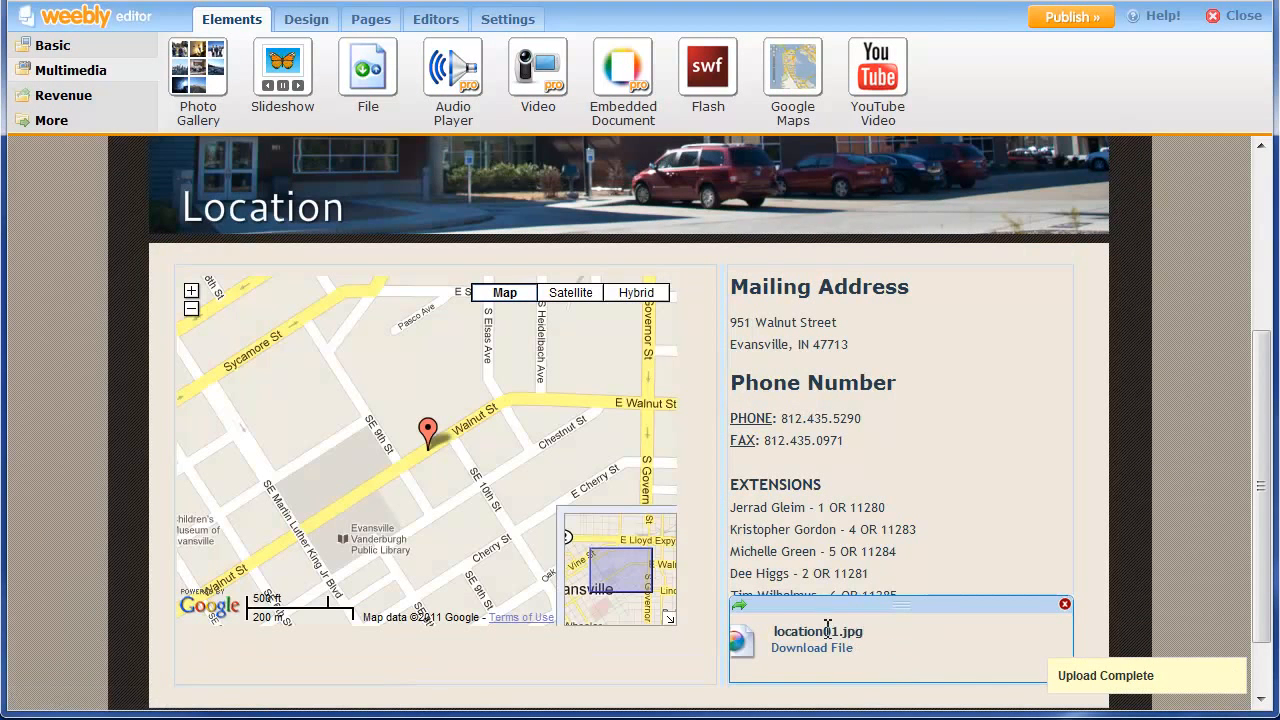
left_click(820, 632)
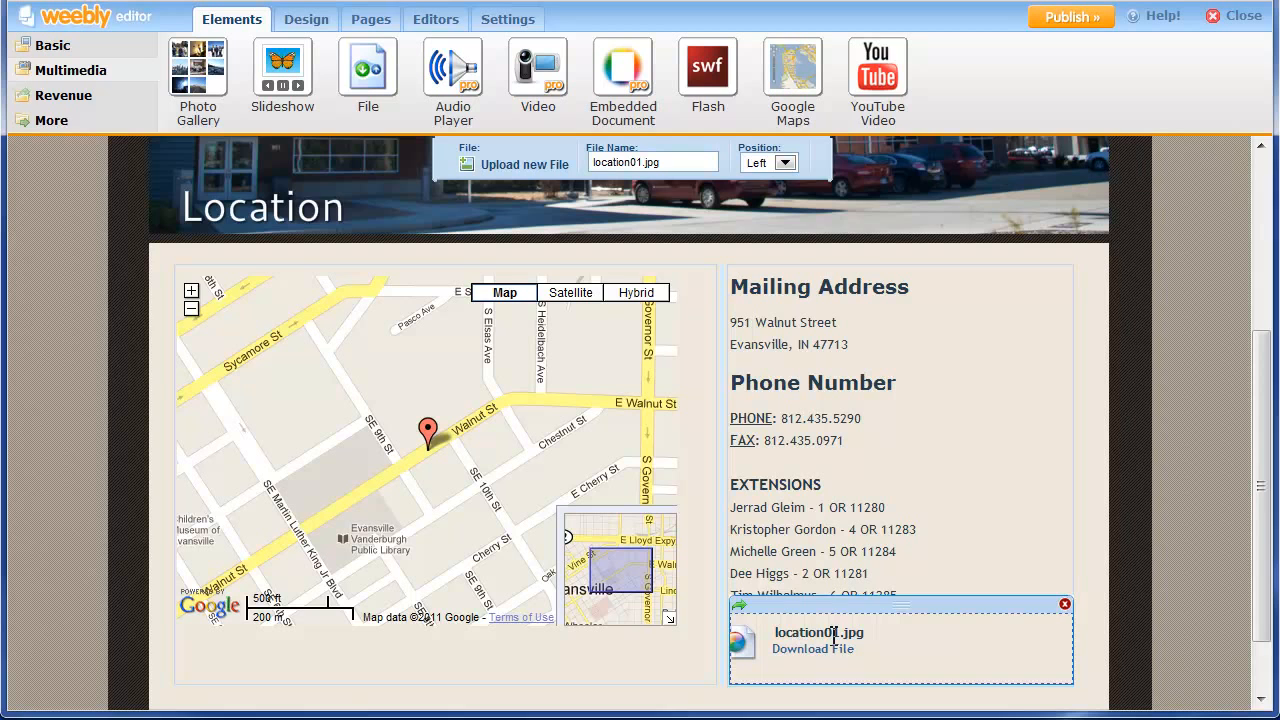
Rename the download file to 'Picture of EVSC Technology and Innovation Center'.
left_click_drag(664, 163, 576, 148)
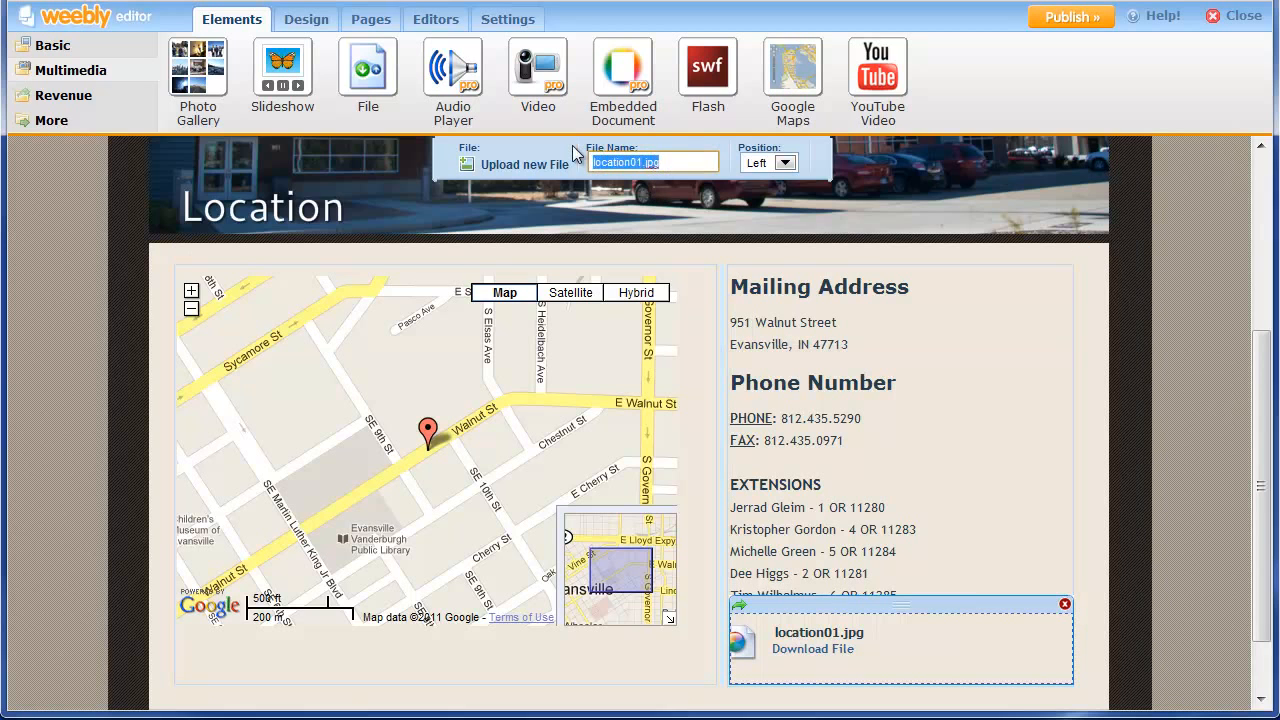
type("EV")
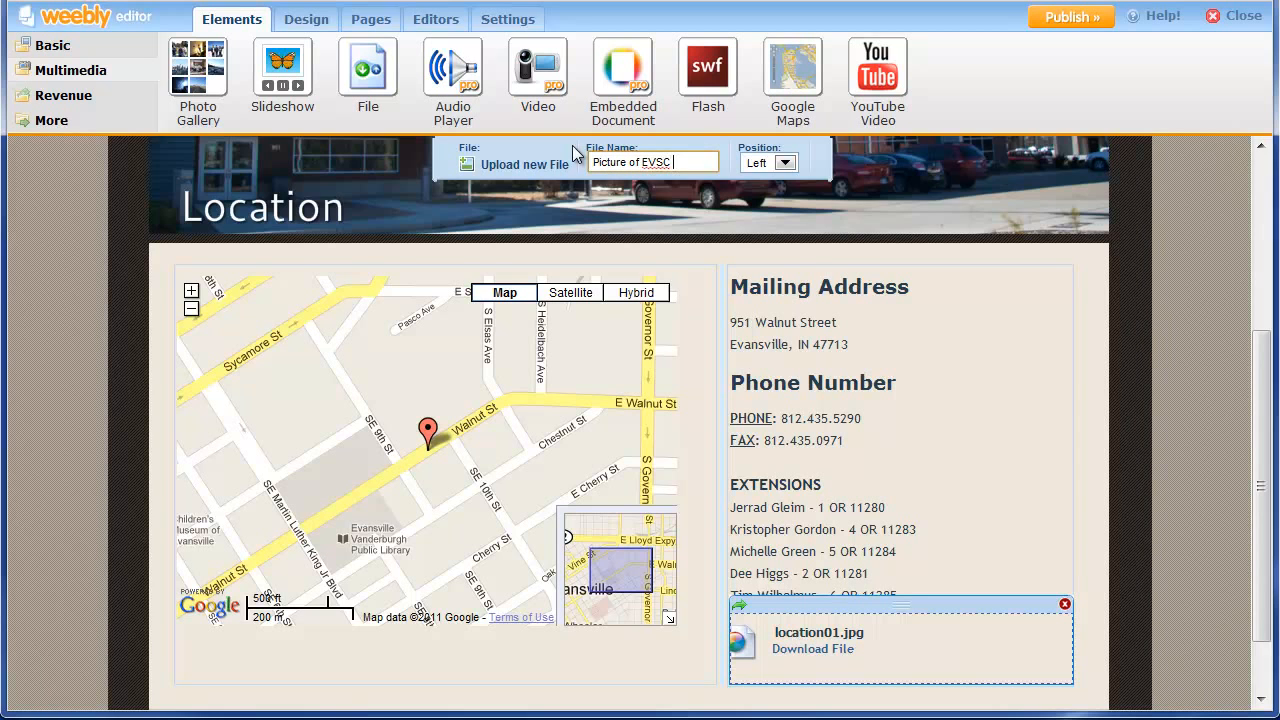
type("SC Technology")
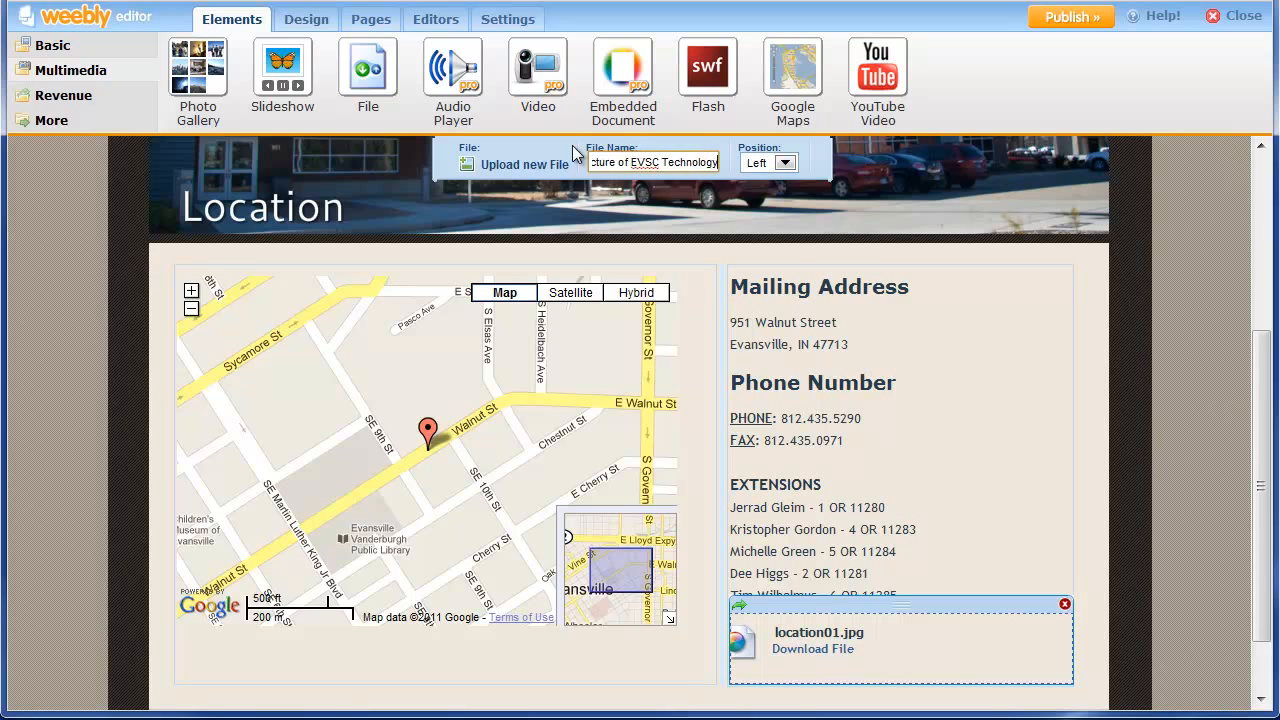
type(" and Innov")
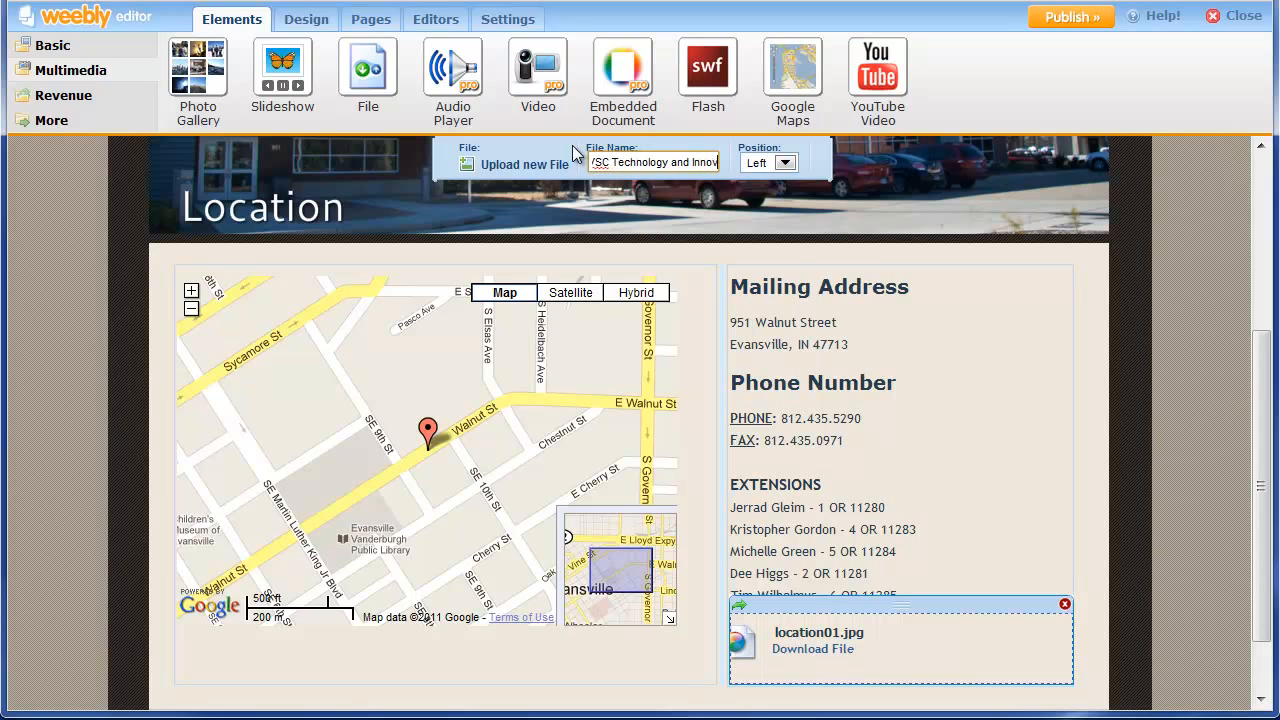
type("ation Center")
key("Return")
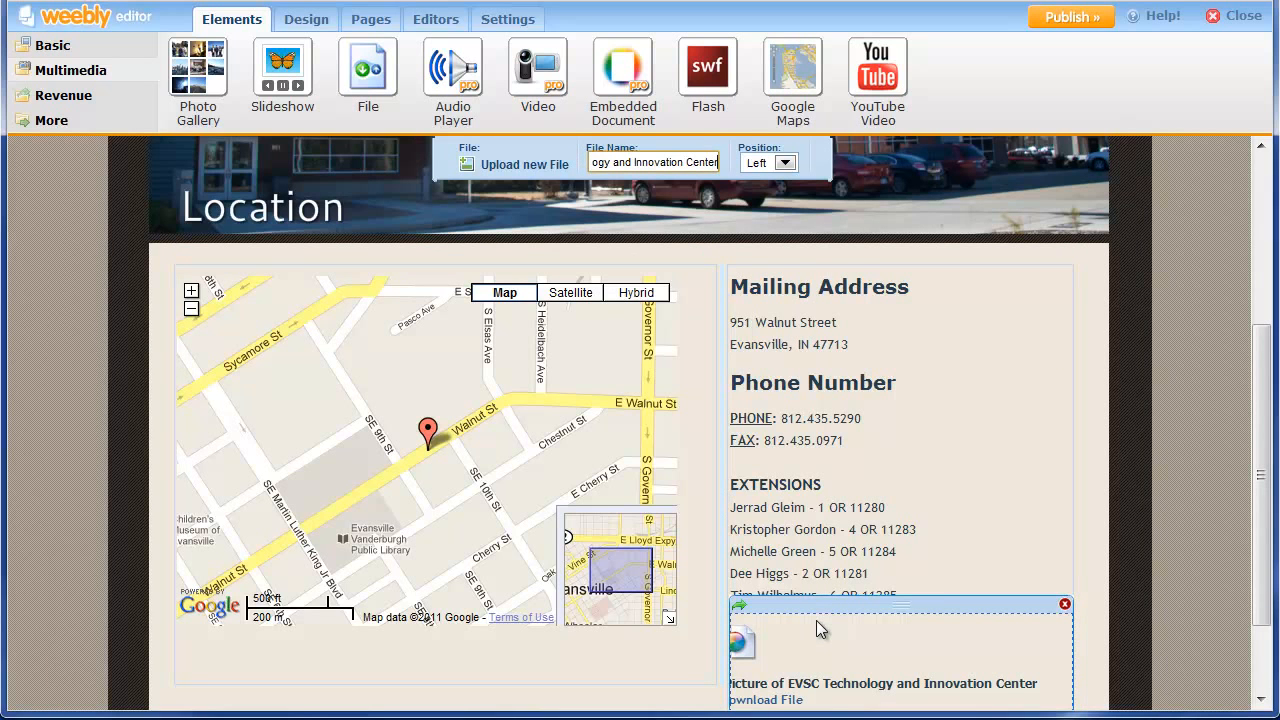
left_click(1119, 559)
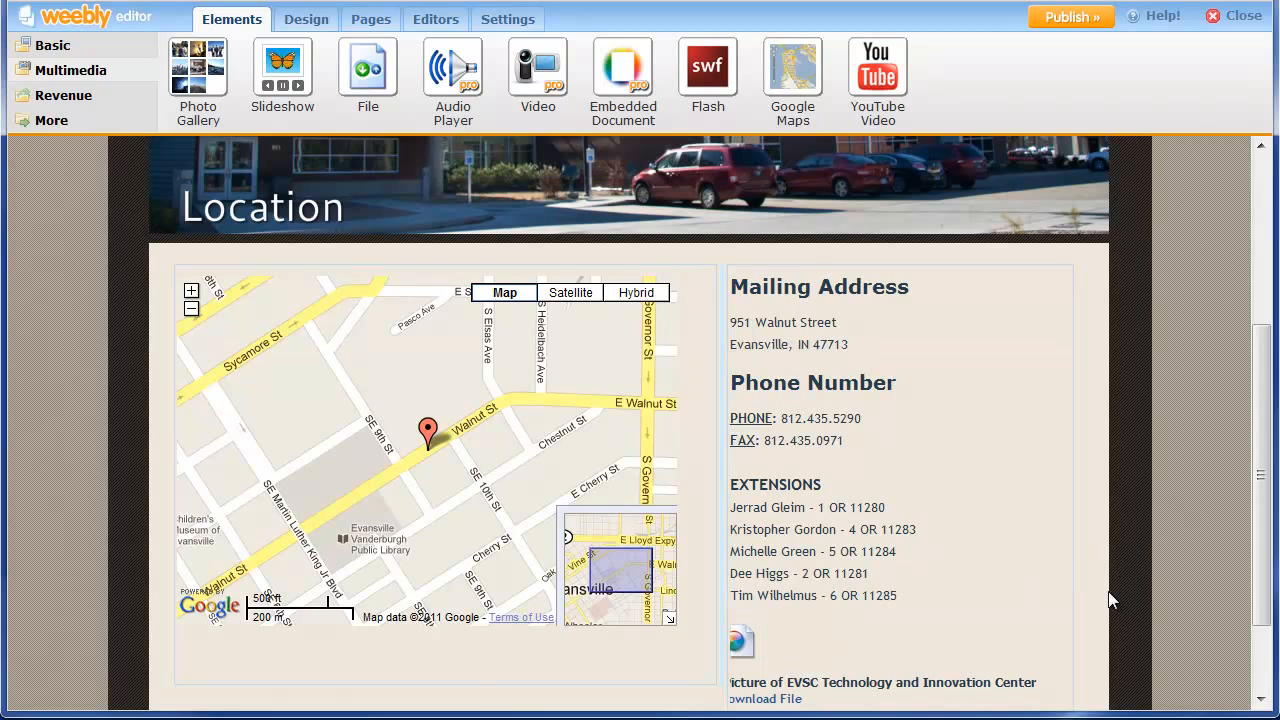
scroll(1105, 580, "down", 2)
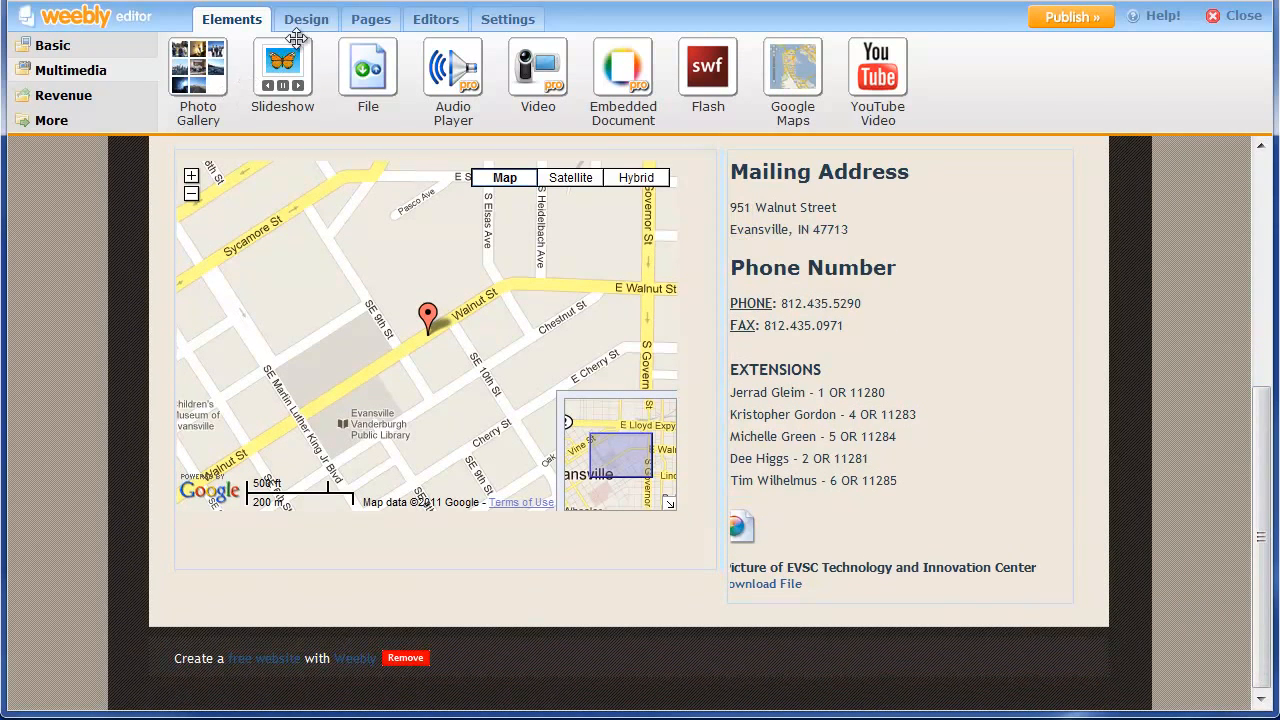
Add a paragraph with the pasted File download note below Extensions, then widen the right column.
left_click(78, 48)
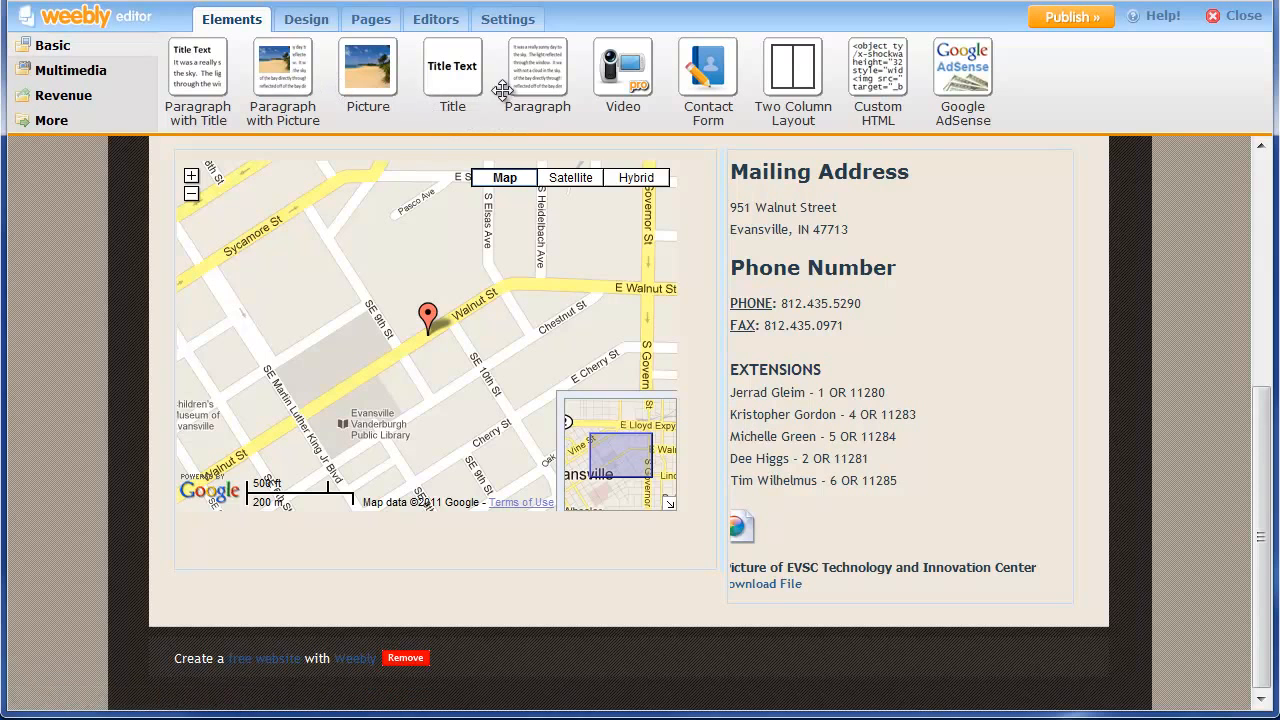
left_click_drag(530, 80, 796, 540)
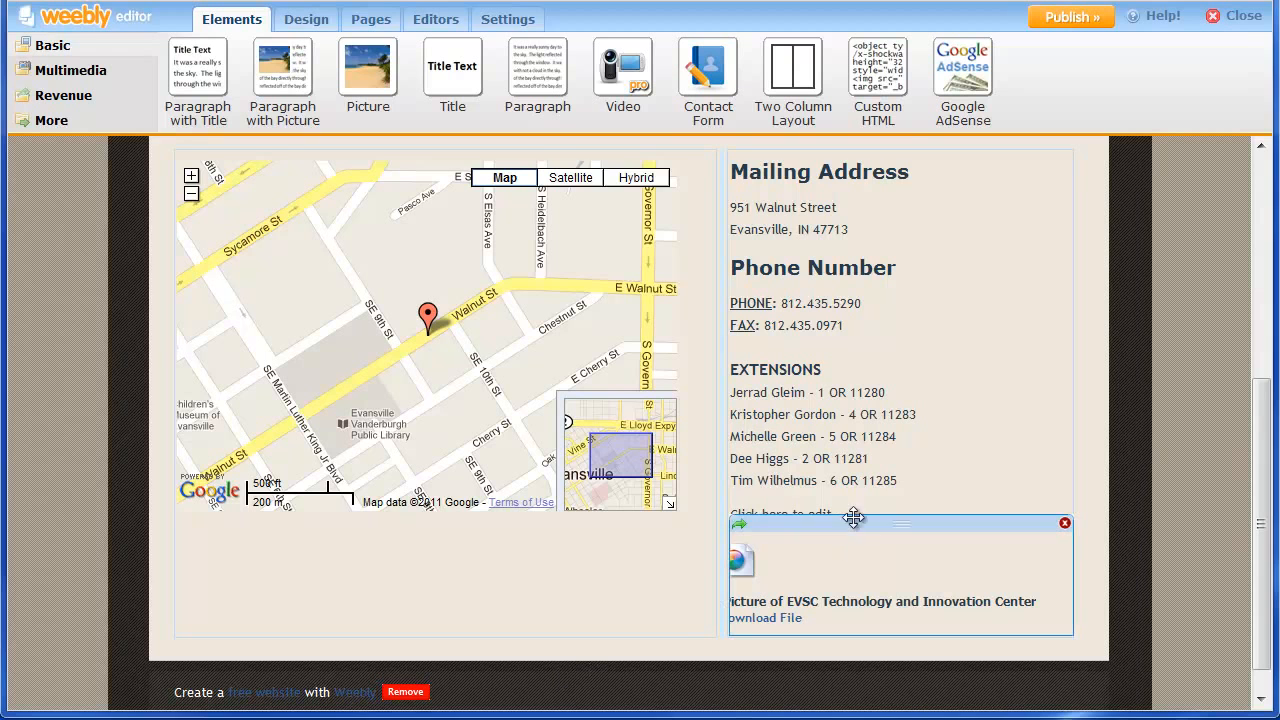
left_click(855, 513)
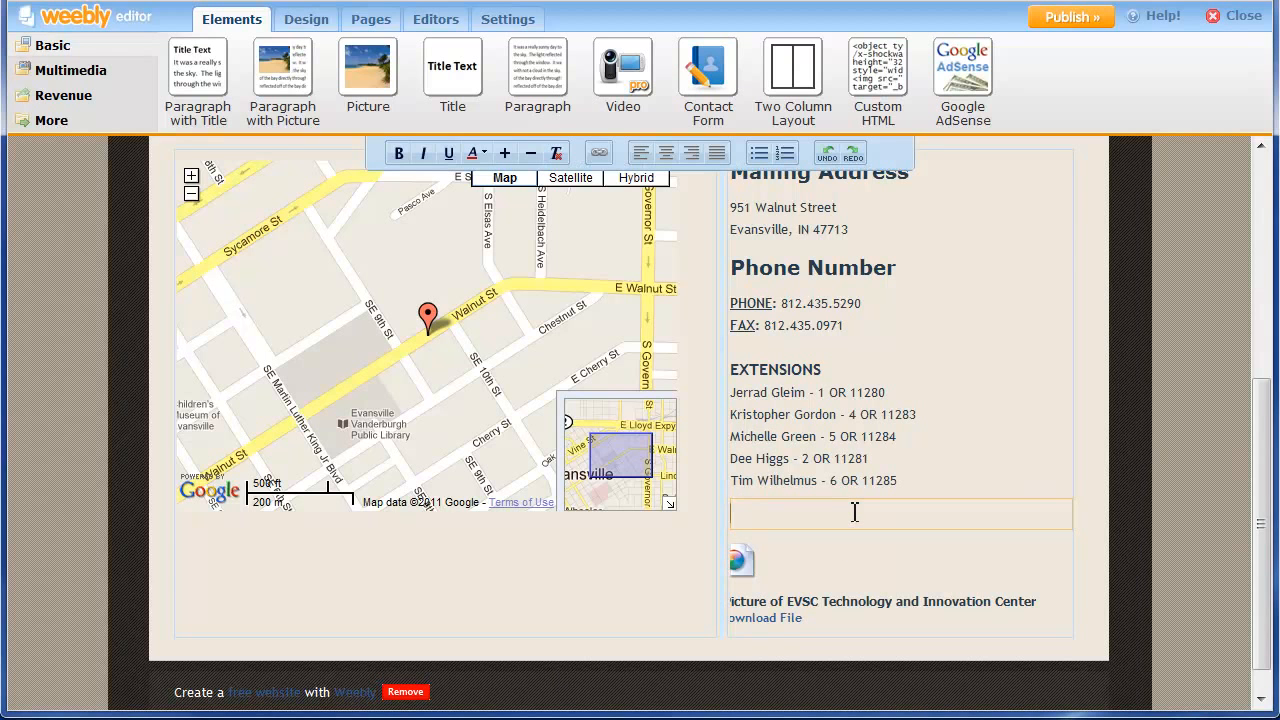
type("The File download element can be found under Multimedia.")
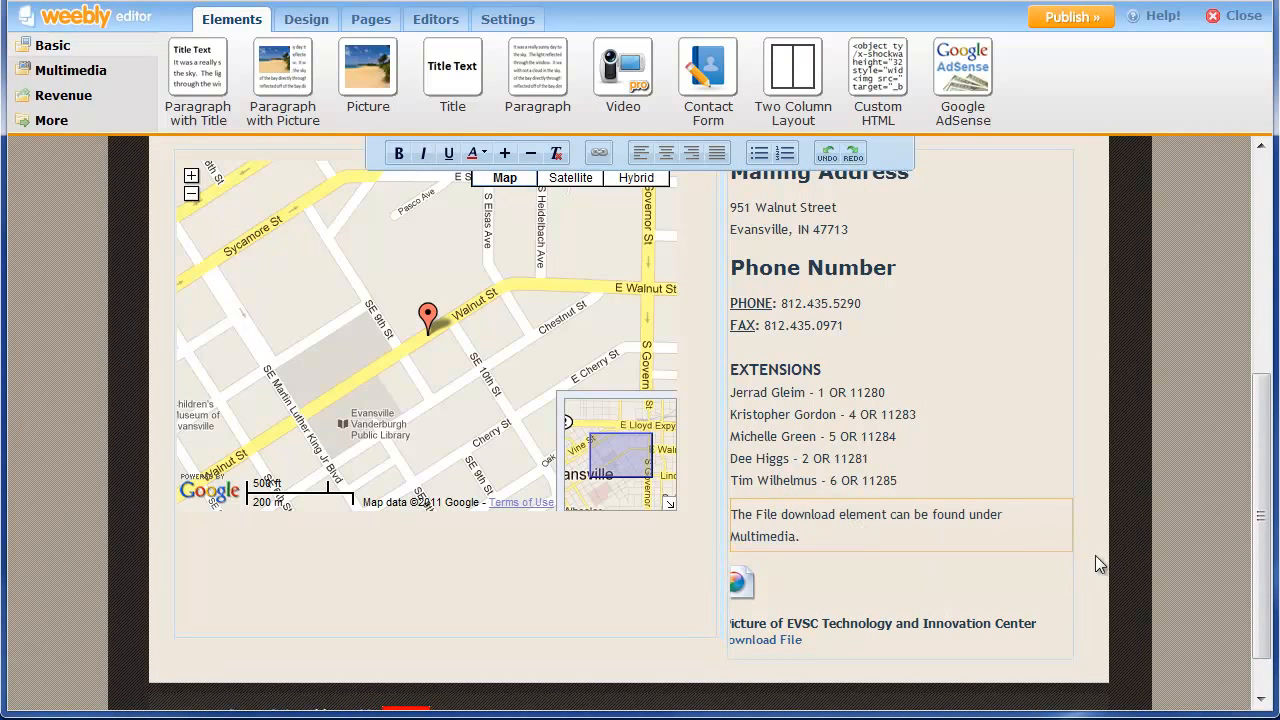
left_click(1124, 542)
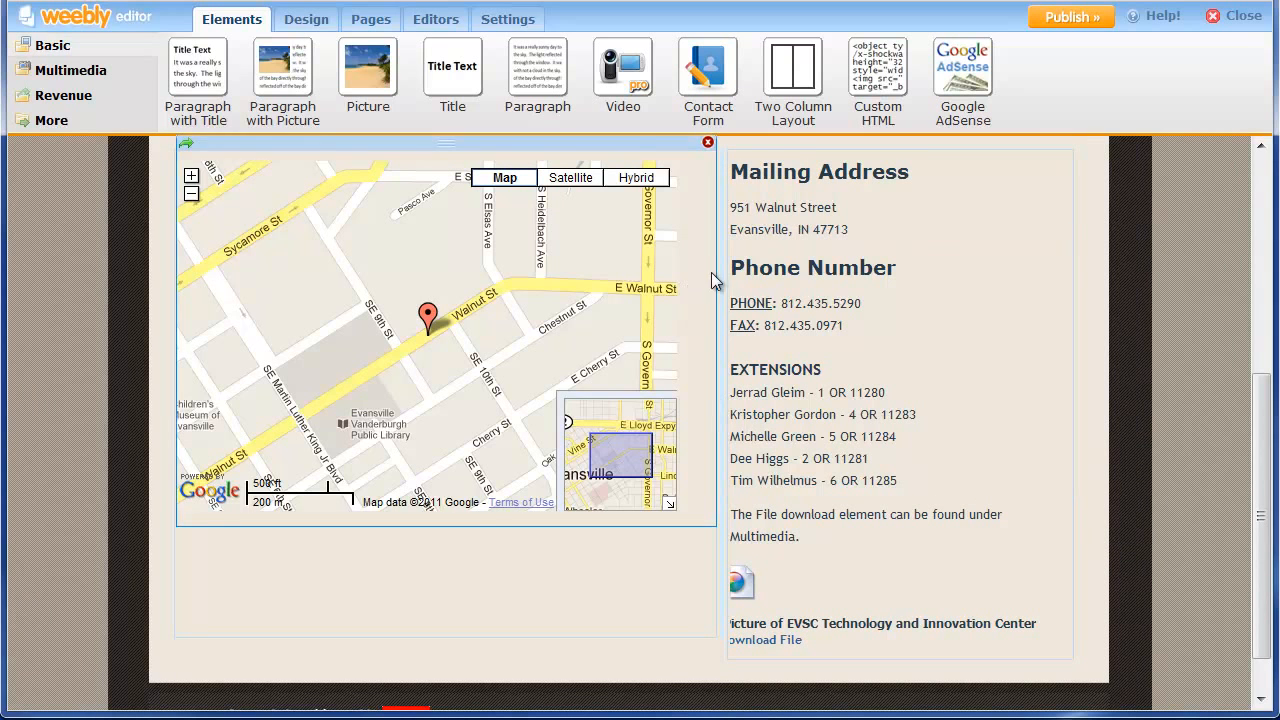
left_click_drag(720, 277, 695, 268)
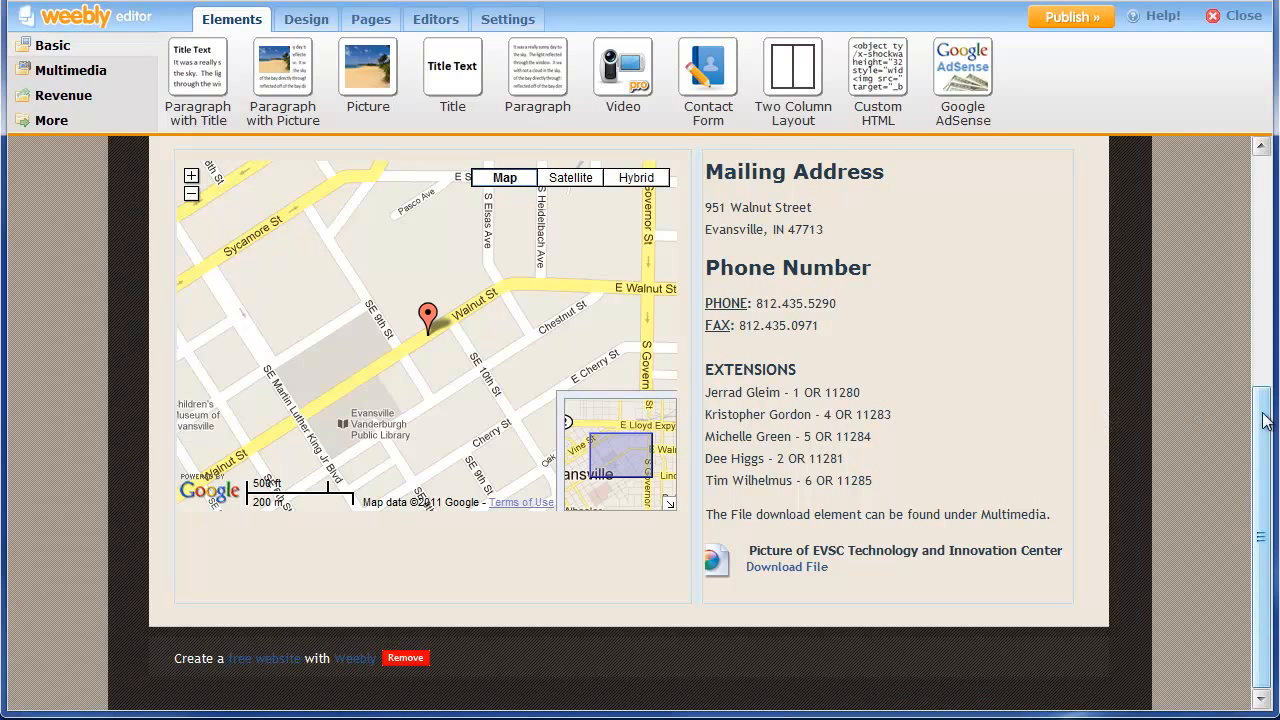
left_click_drag(1262, 423, 1219, 384)
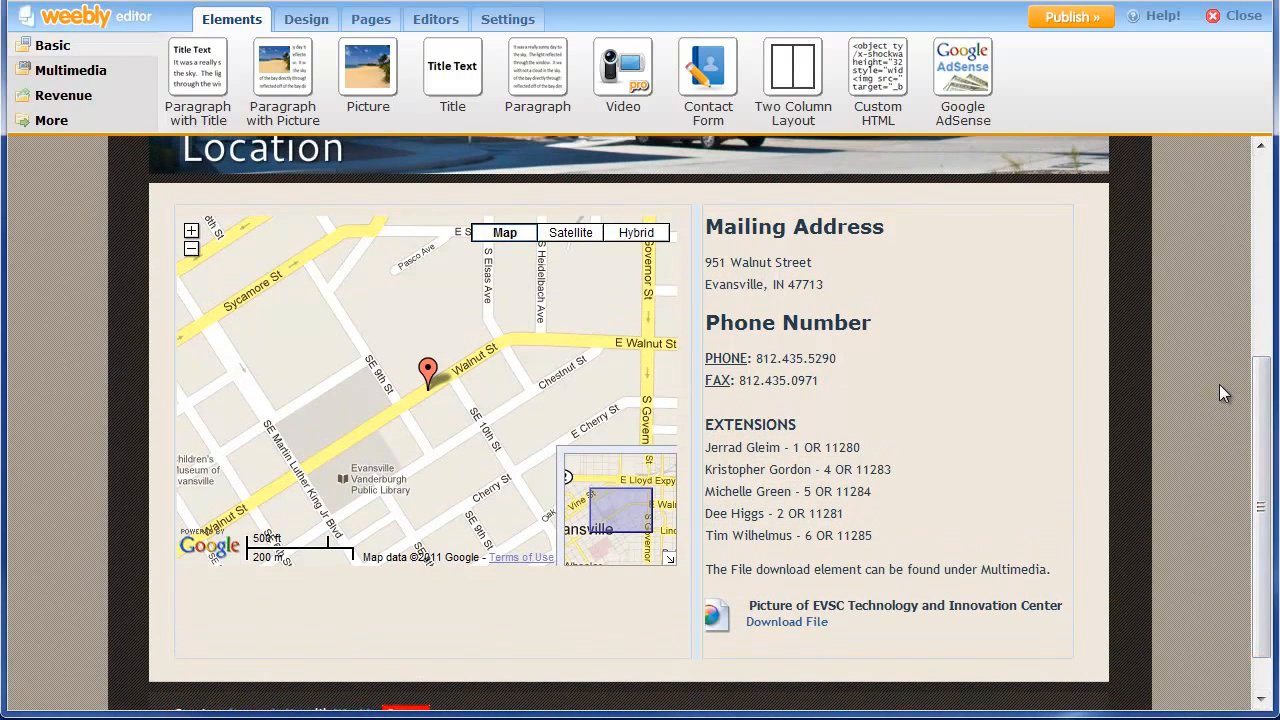
Set the Google Map's height to Large in its settings.
left_click(463, 425)
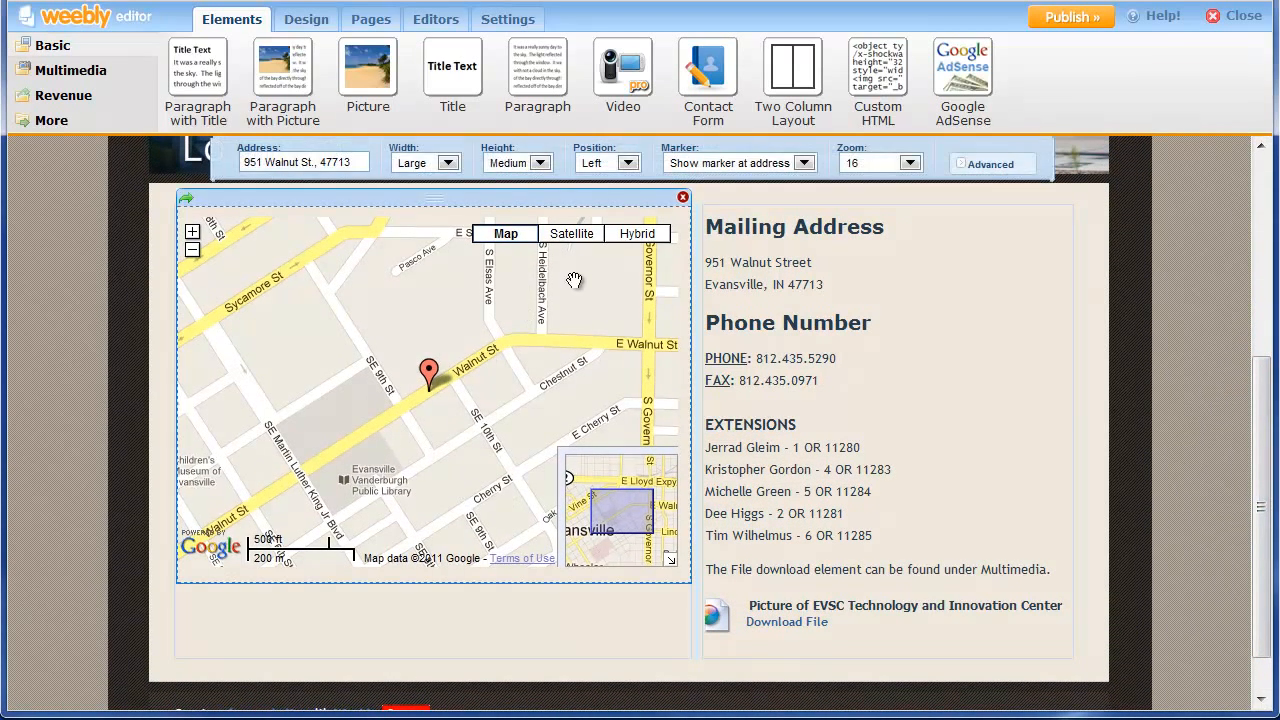
left_click(540, 163)
left_click(504, 223)
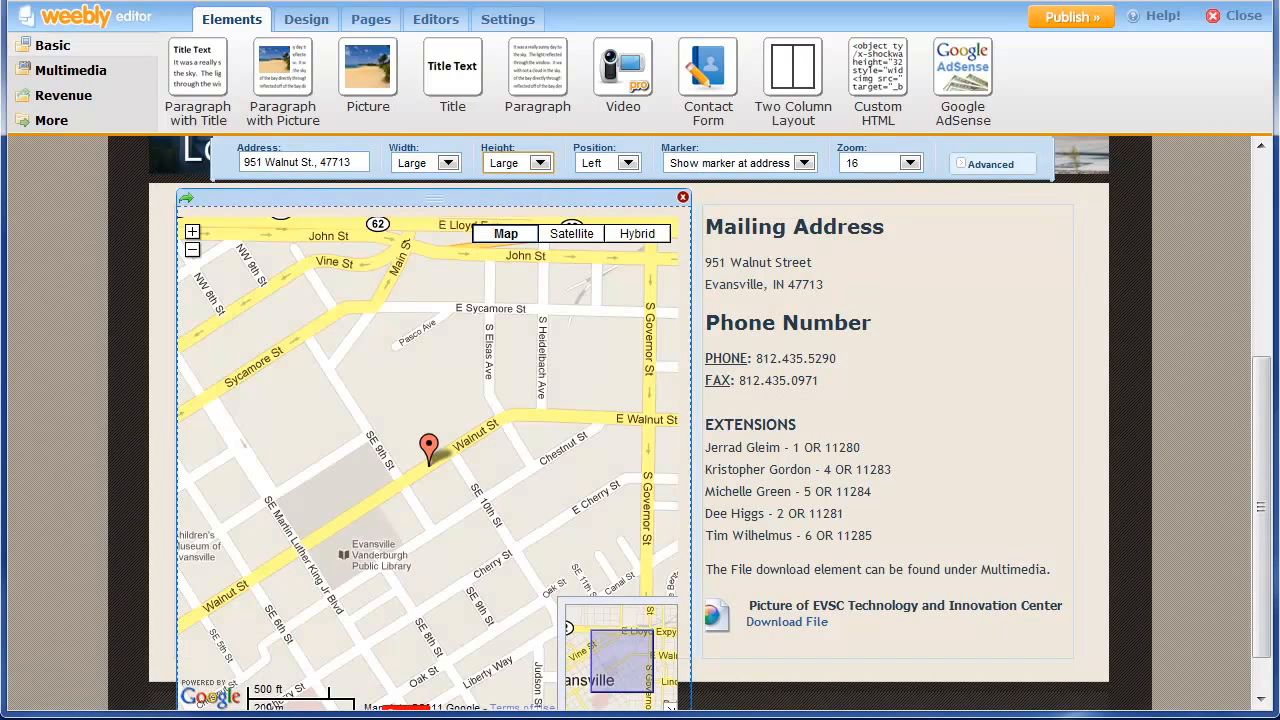
left_click_drag(1263, 392, 1265, 320)
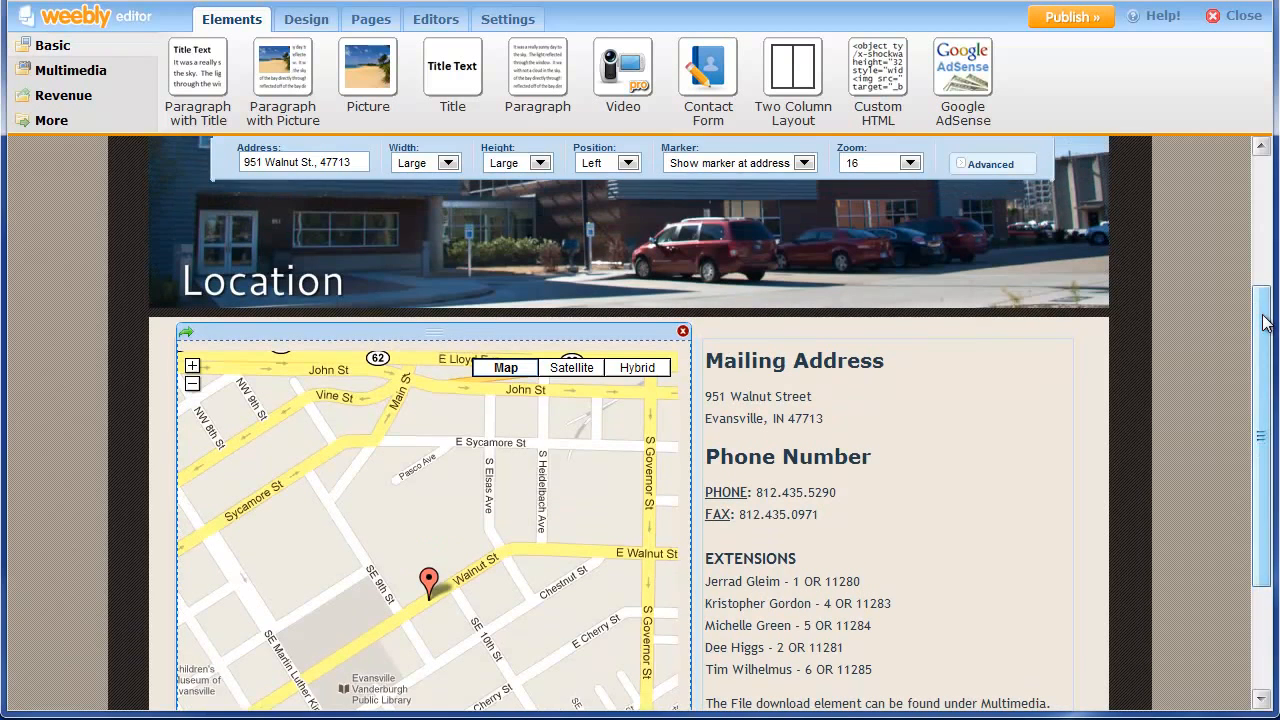
left_click(1115, 391)
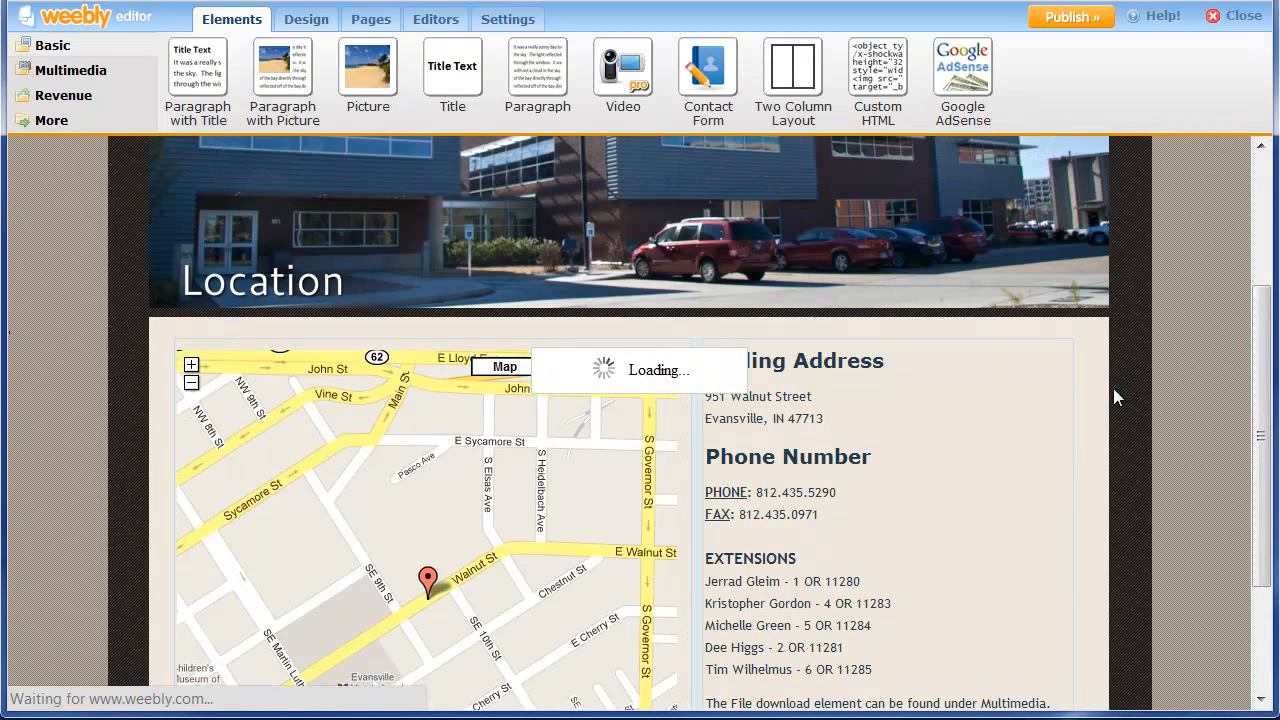
scroll(1247, 480, "down", 3)
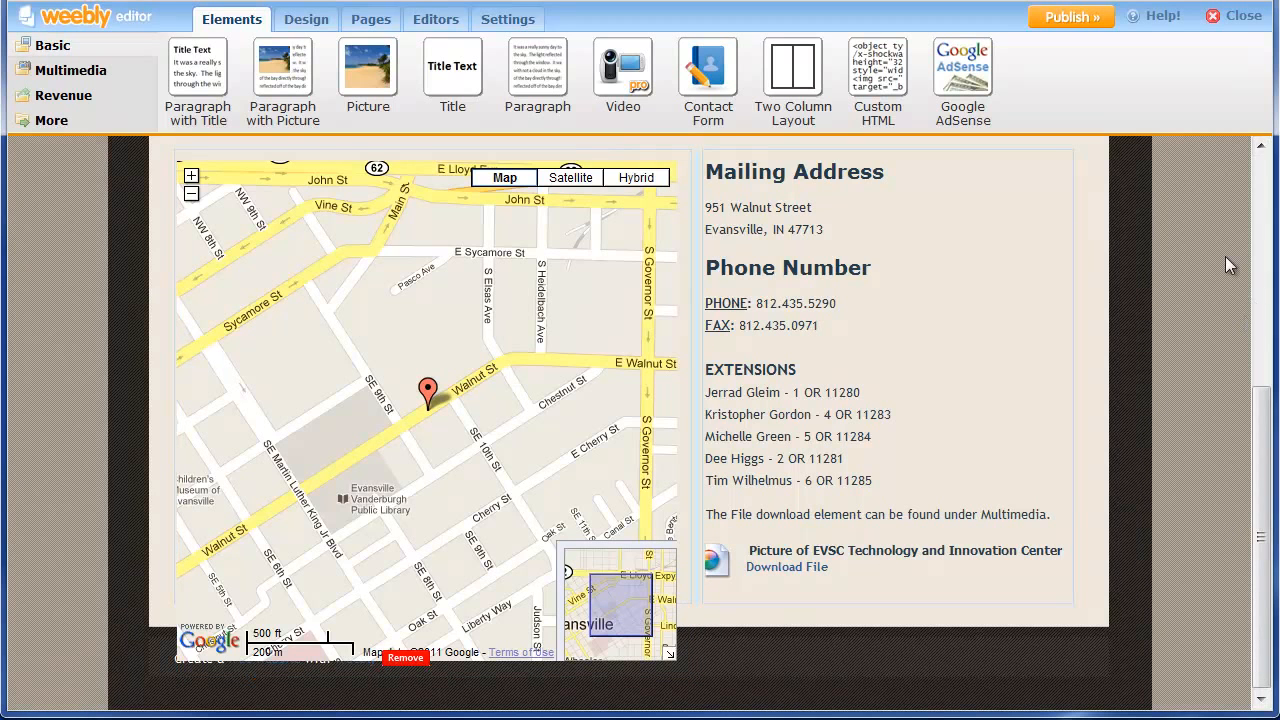
Publish the site and review the live Location page's map, contact details and download file.
left_click(1077, 22)
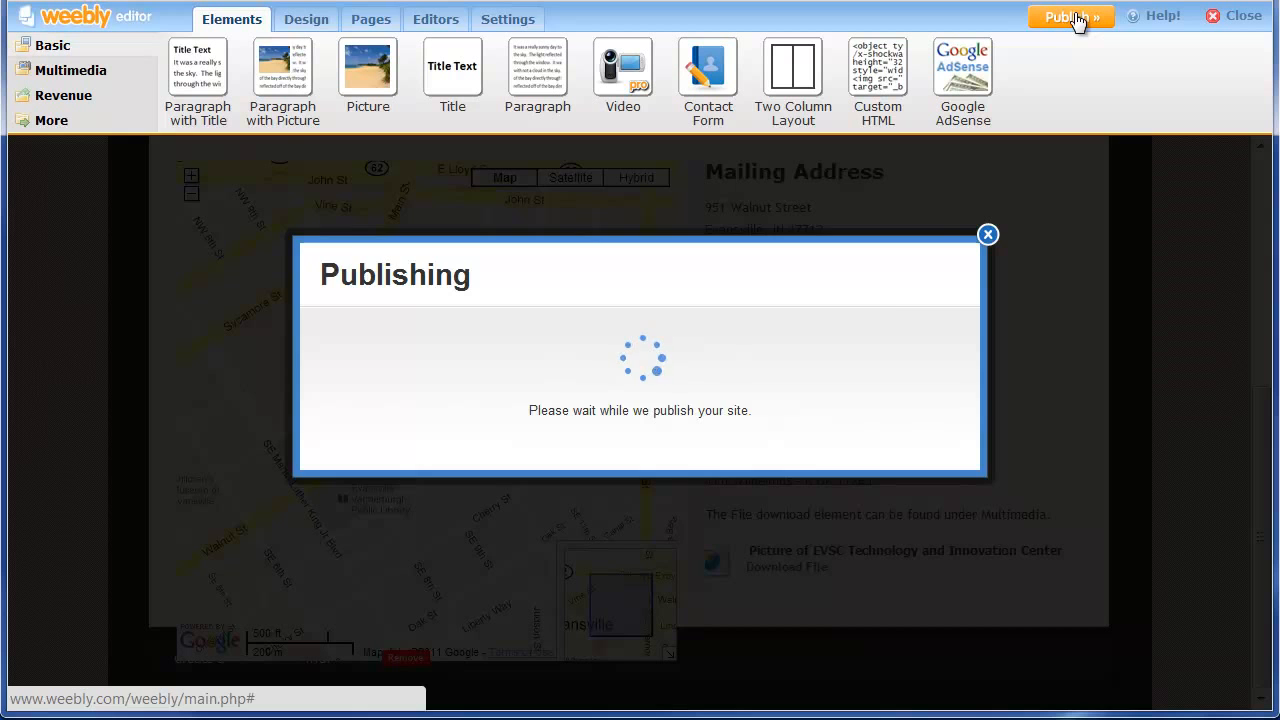
left_click(987, 168)
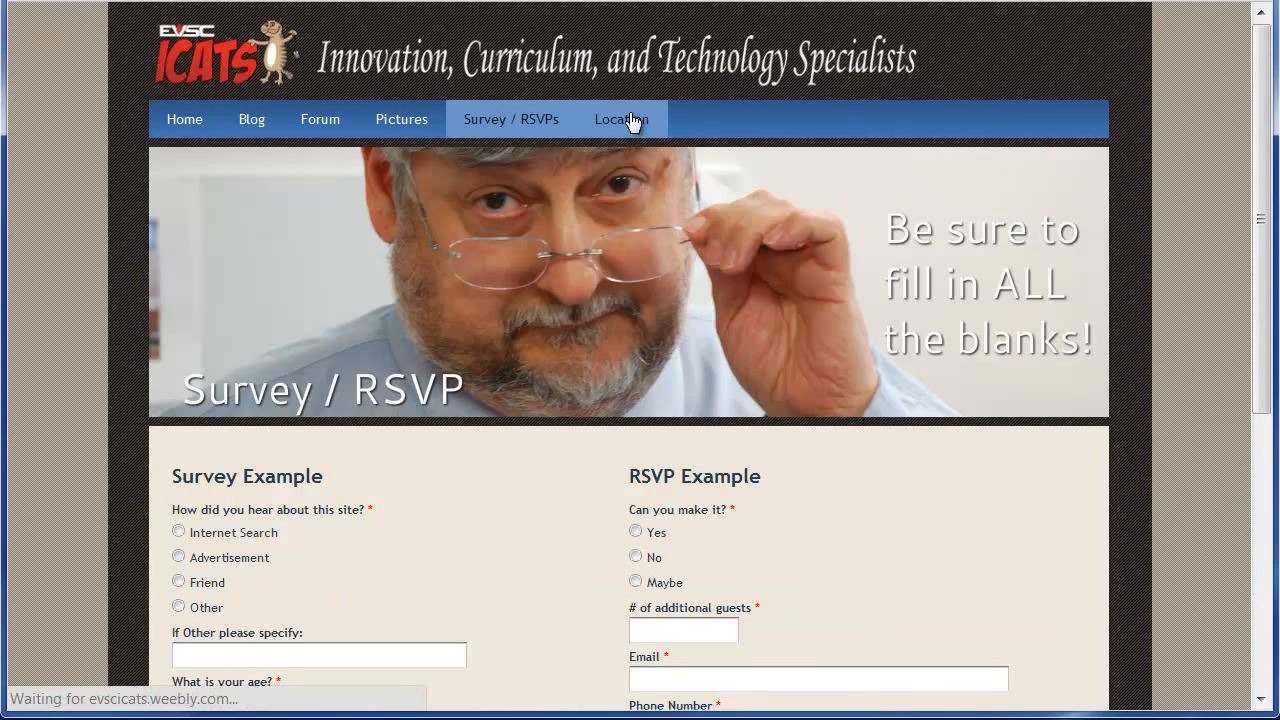
left_click(632, 120)
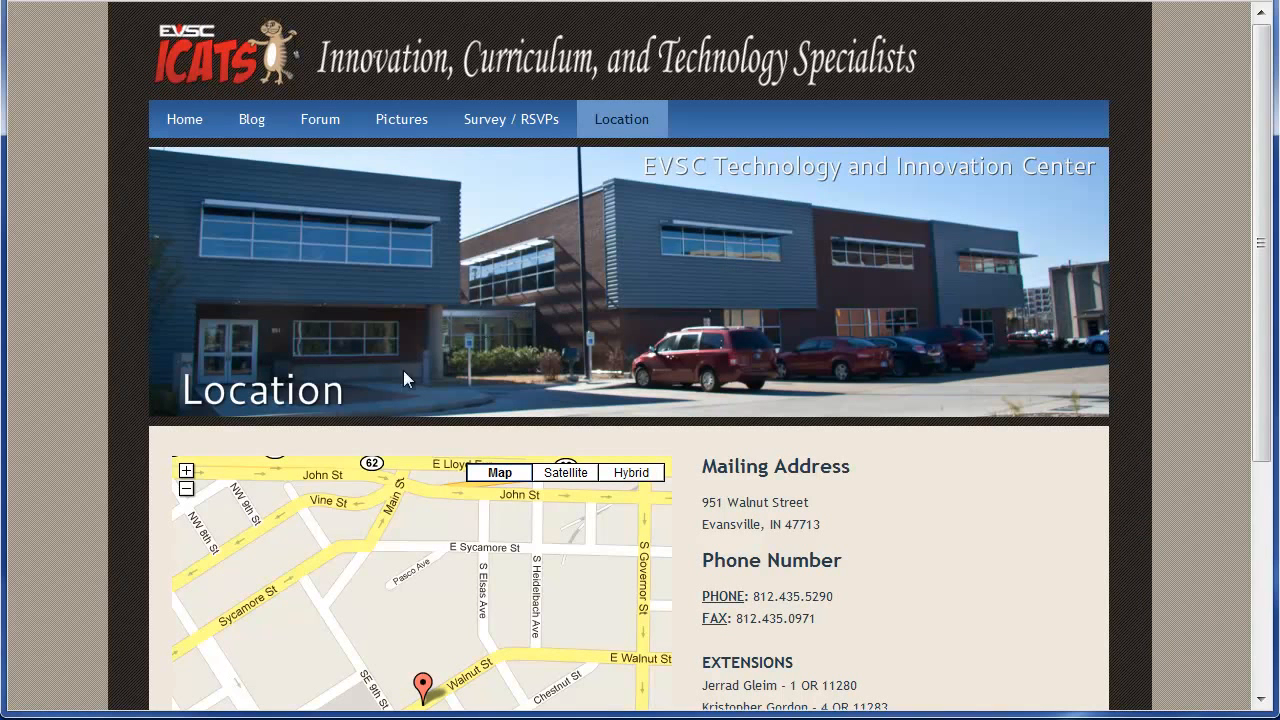
left_click_drag(1262, 264, 680, 646)
scroll(1248, 608, "down", 4)
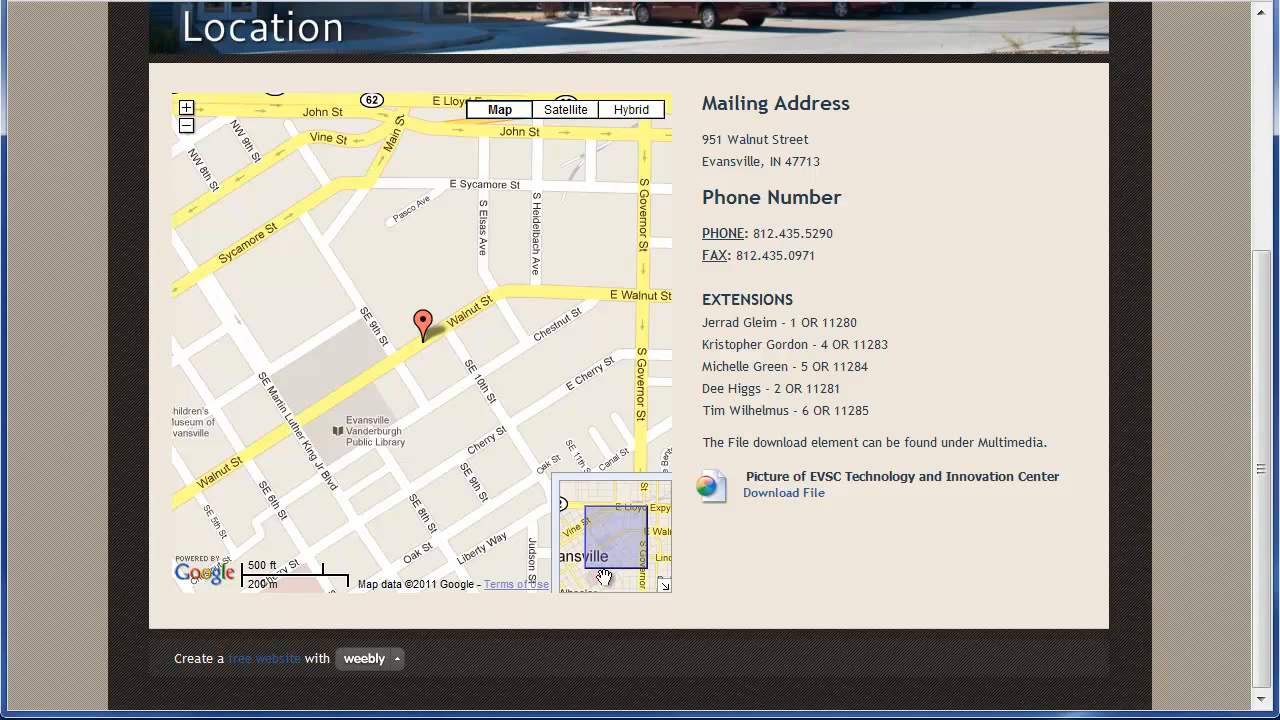
left_click_drag(616, 554, 607, 547)
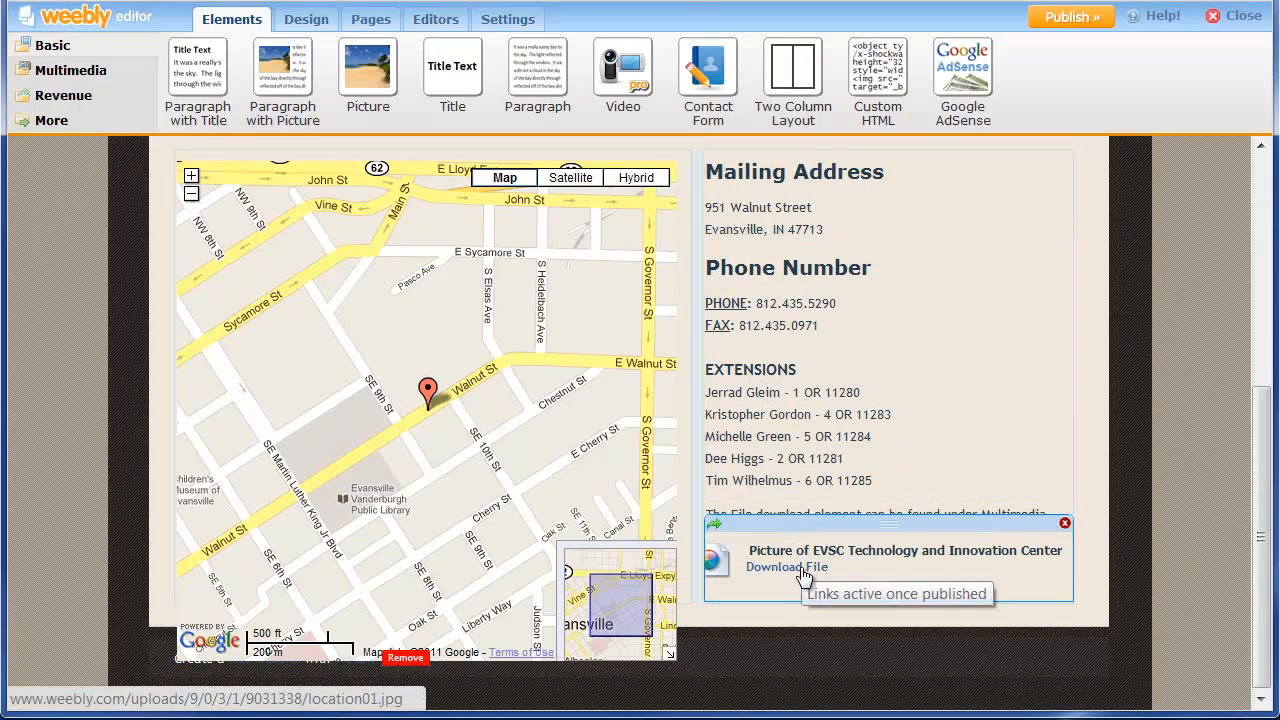
Delete the File download note paragraph.
left_click(820, 512)
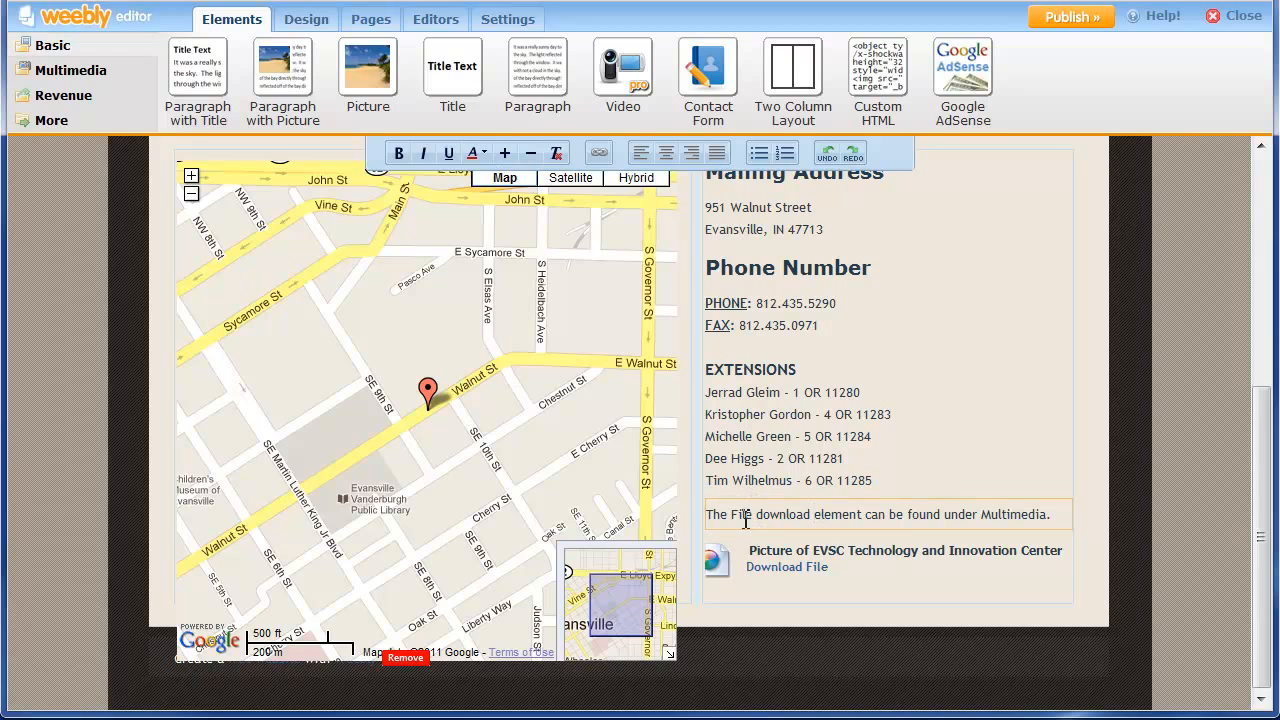
left_click_drag(711, 517, 1077, 524)
key("ctrl+c")
key("BackSpace")
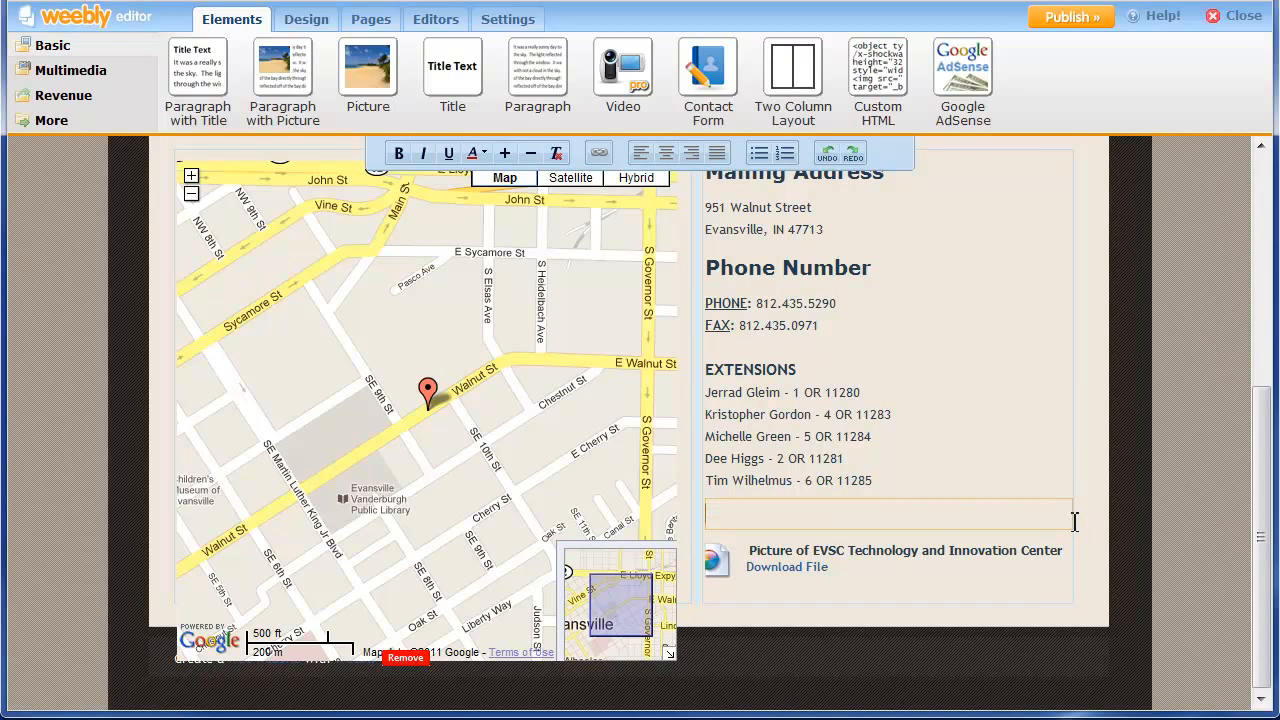
left_click(1018, 571)
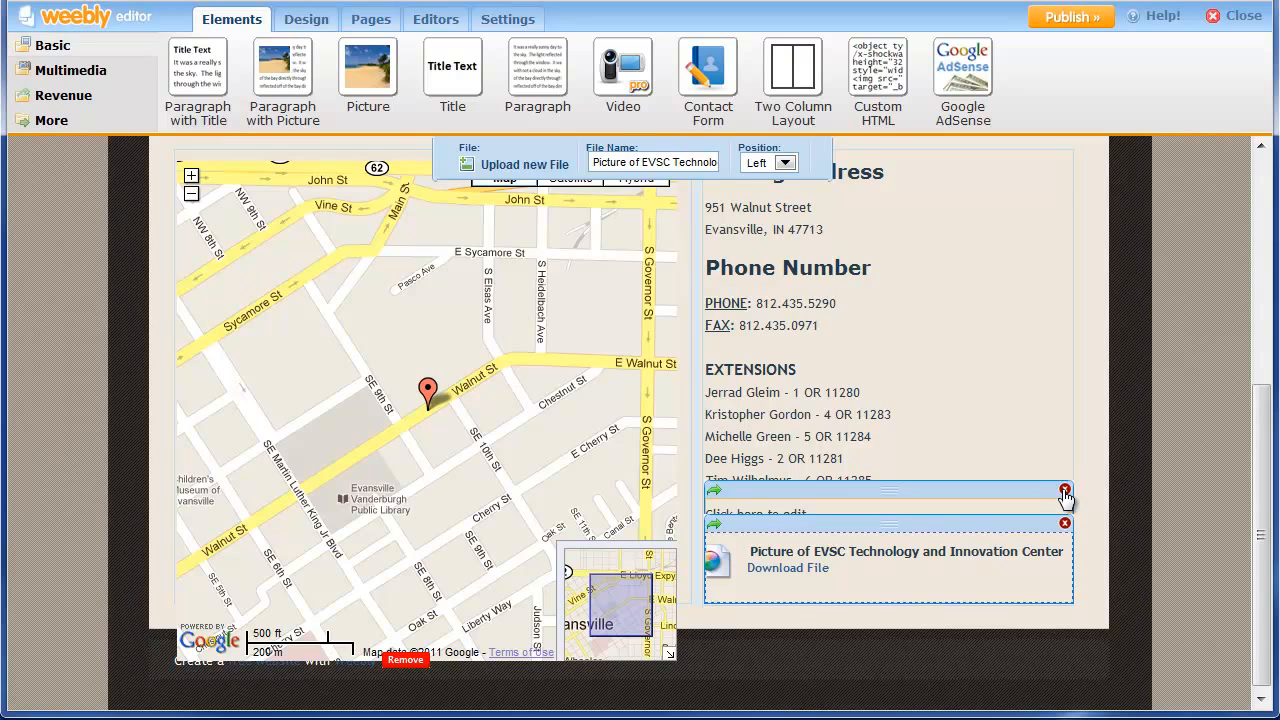
left_click(1065, 491)
left_click(606, 415)
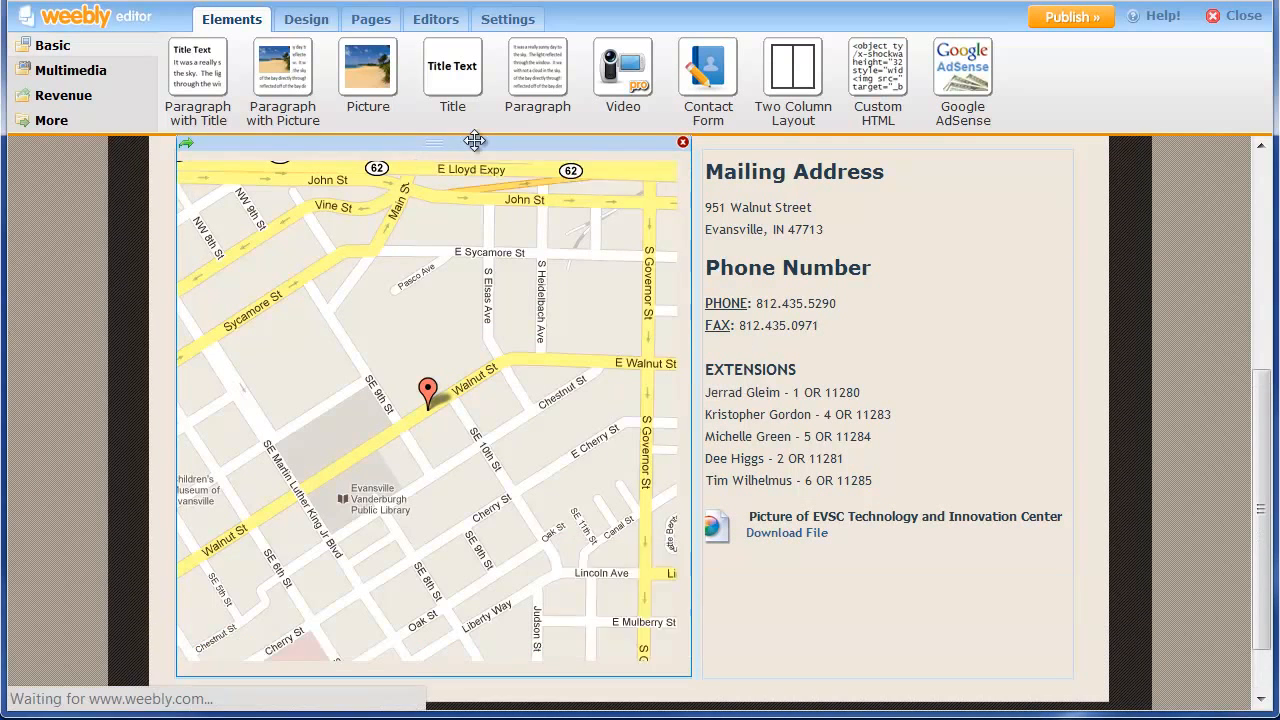
Add a titled paragraph 'Downloads' with the pasted note above the download file, and republish.
left_click_drag(197, 72, 256, 130)
left_click_drag(604, 443, 798, 517)
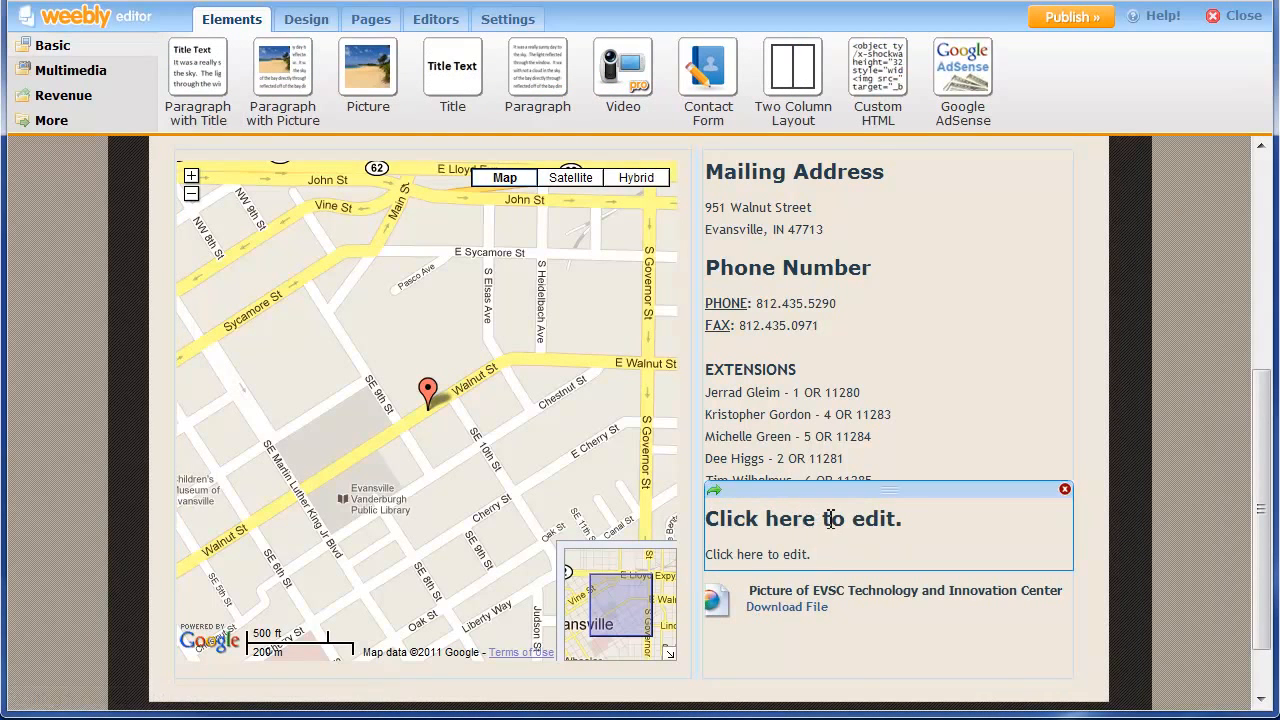
left_click(830, 518)
type("Downloads")
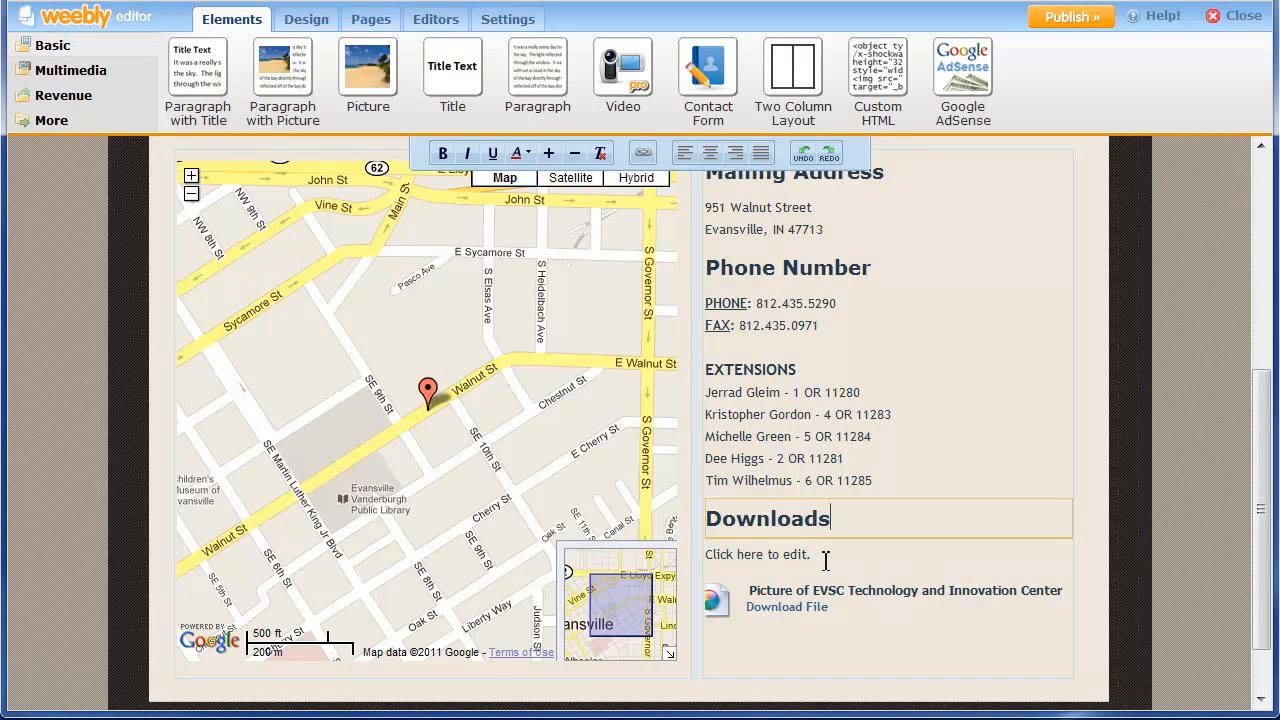
left_click(826, 558)
key("ctrl+v")
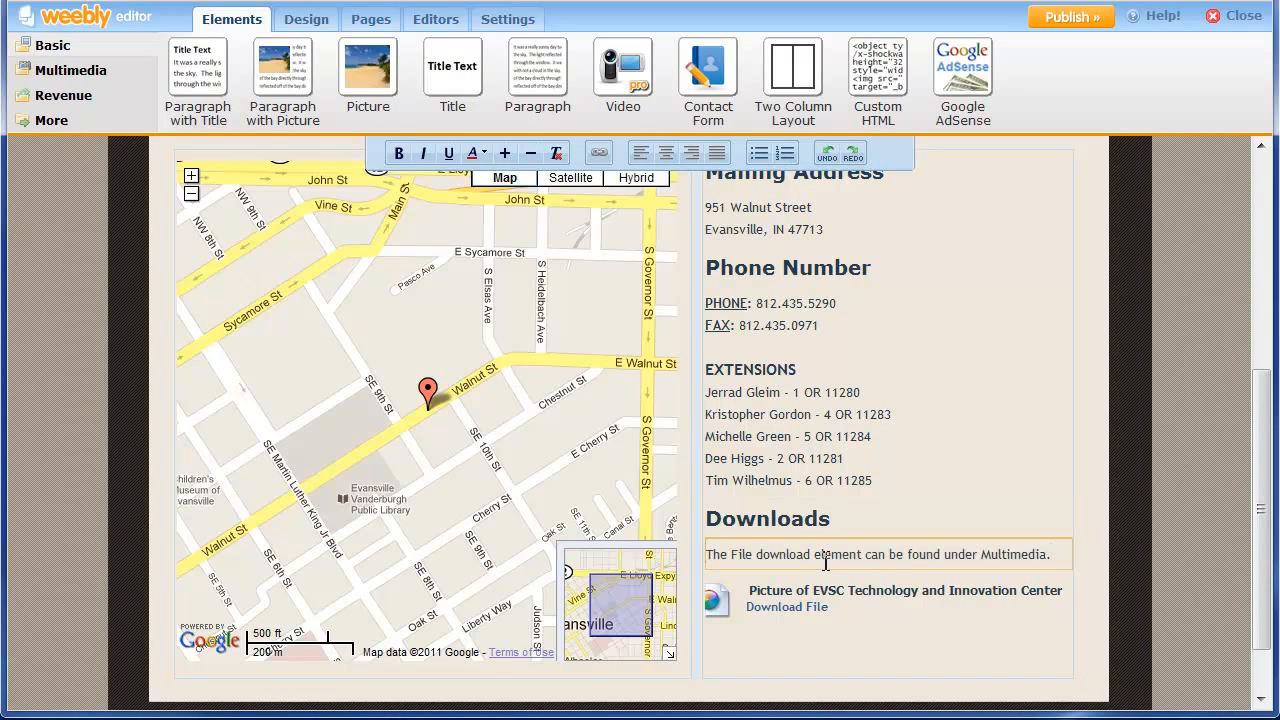
left_click(1115, 543)
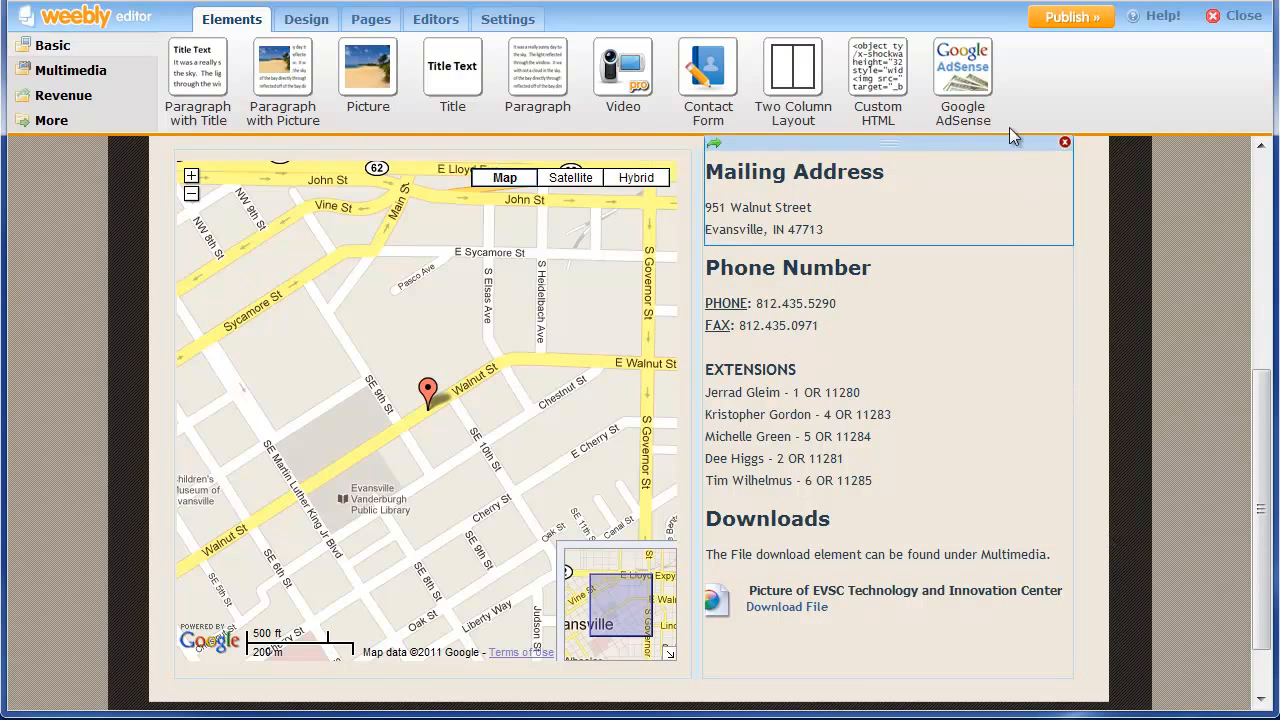
left_click(1068, 18)
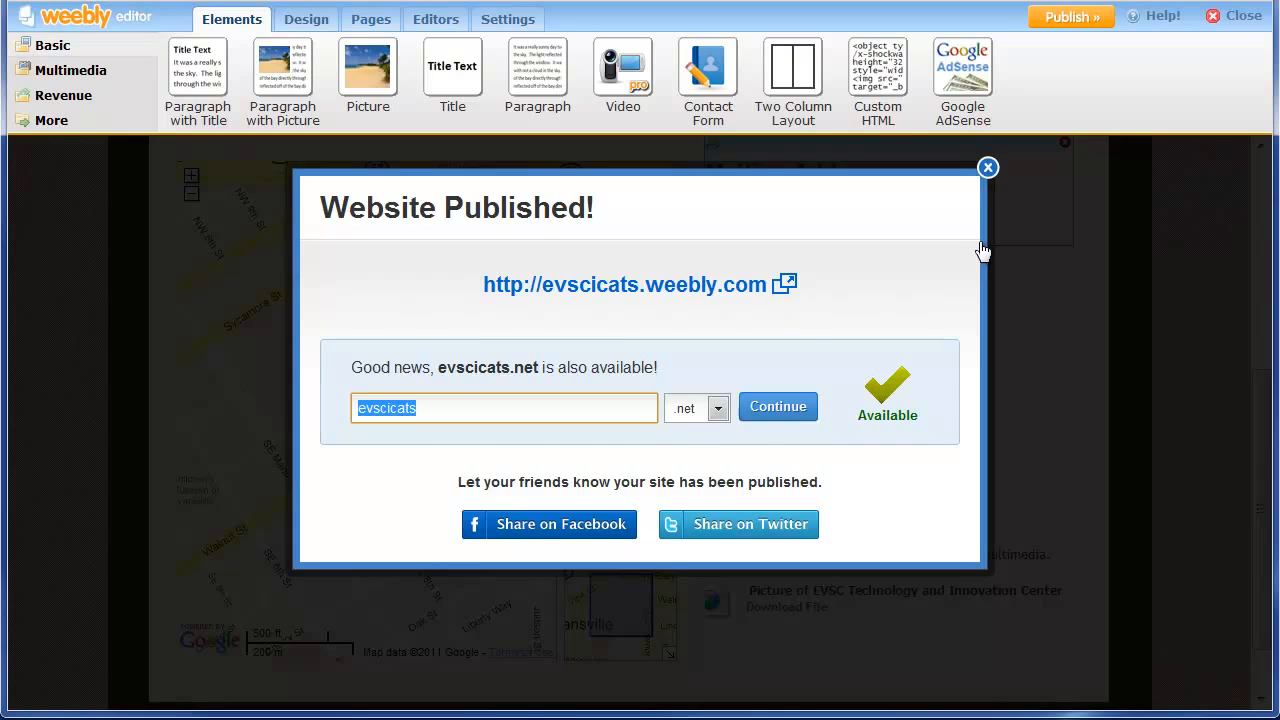
Refresh the live Location page to show the new Downloads heading and note.
left_click(988, 167)
left_click(220, 2)
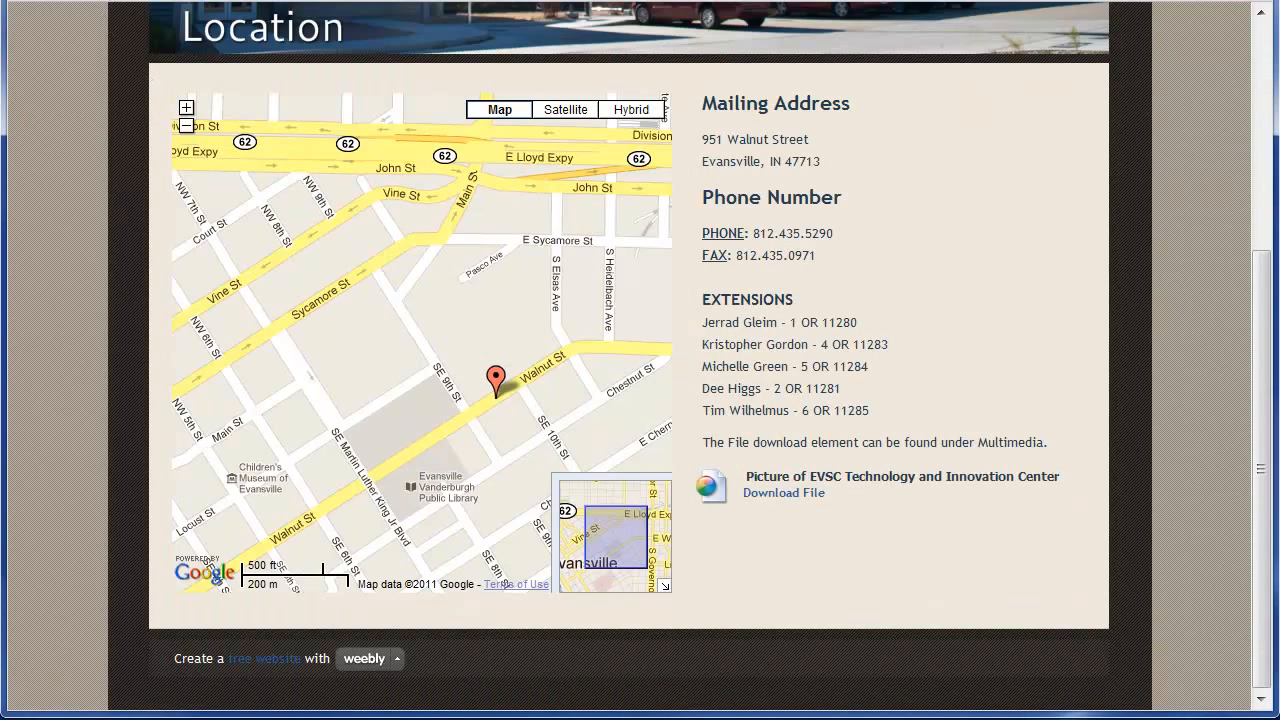
key("F5")
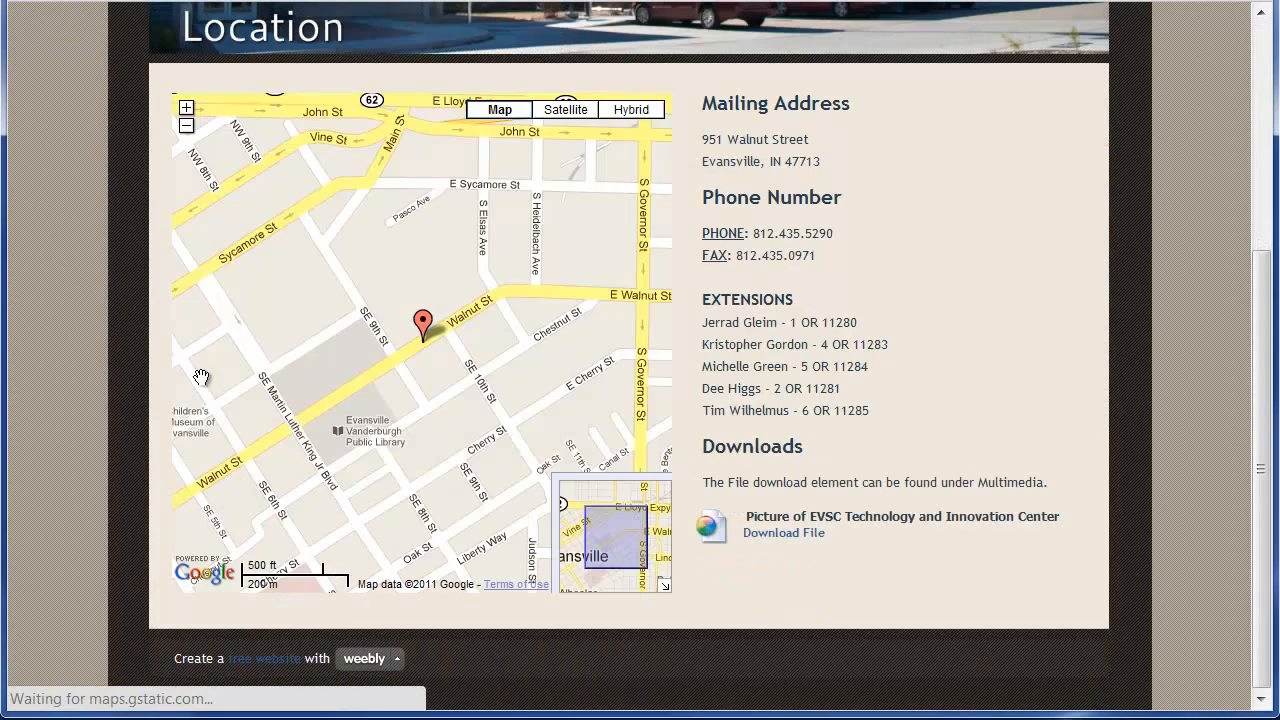